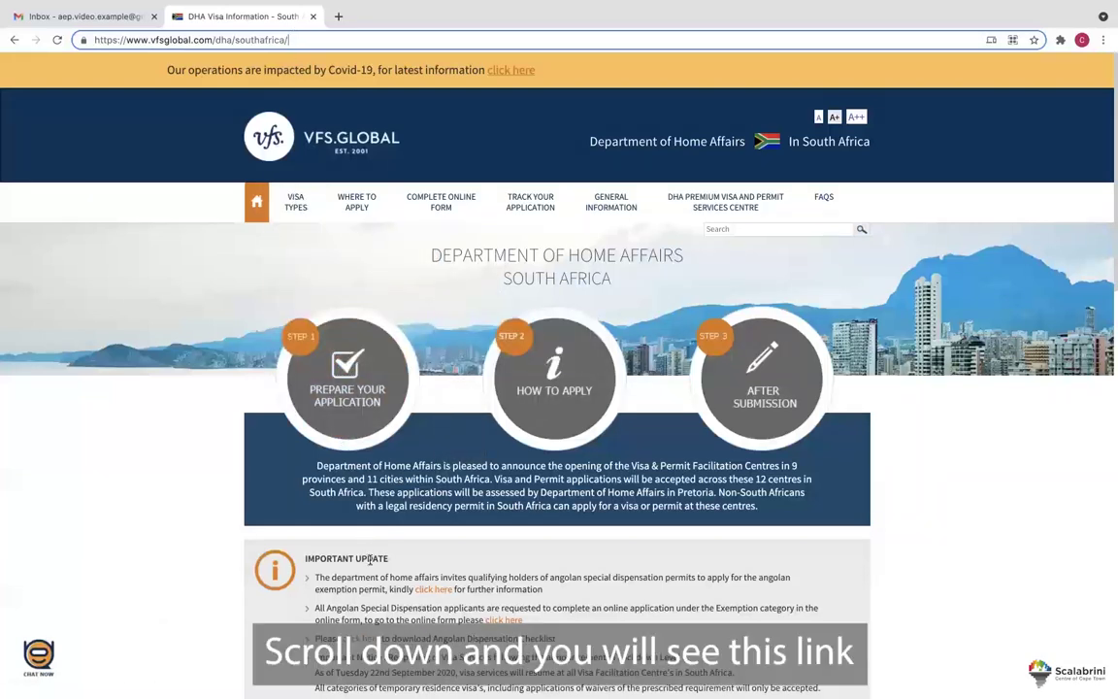
# Follow the Angolan Special Dispensation and first-time applicant links to the Complete Online Form page.
pyautogui.moveTo(327, 607); pyautogui.dragTo(443, 609)
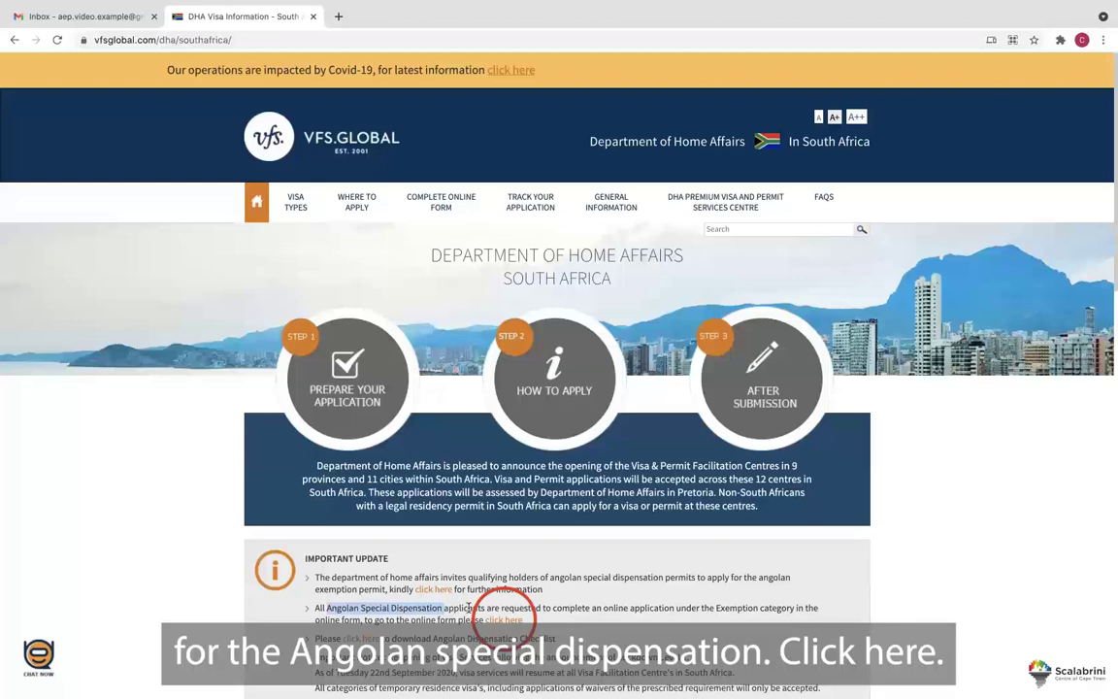
pyautogui.click(504, 619)
pyautogui.scroll(-1, 506, 623)
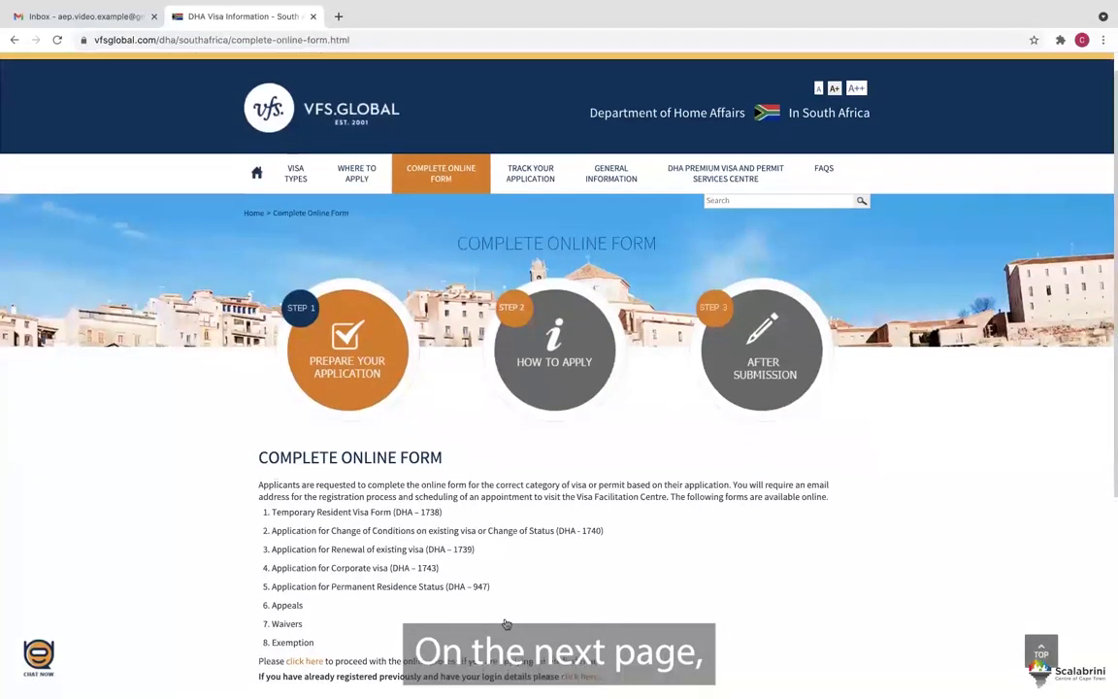
pyautogui.scroll(-2, 506, 623)
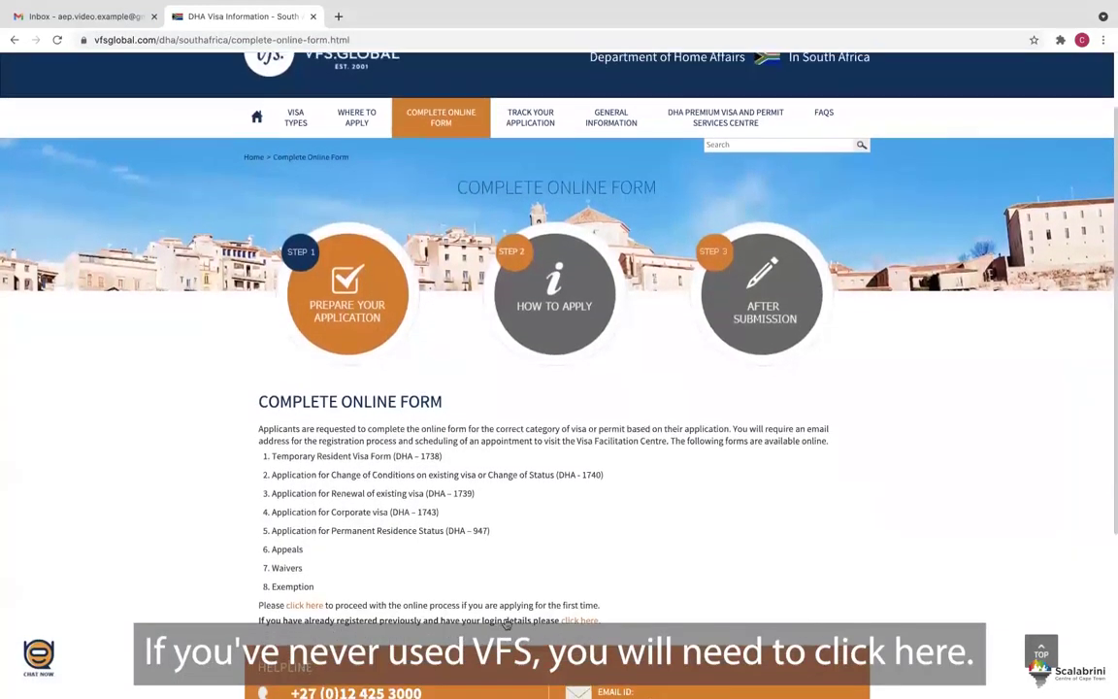
pyautogui.scroll(-1, 505, 623)
pyautogui.click(291, 586)
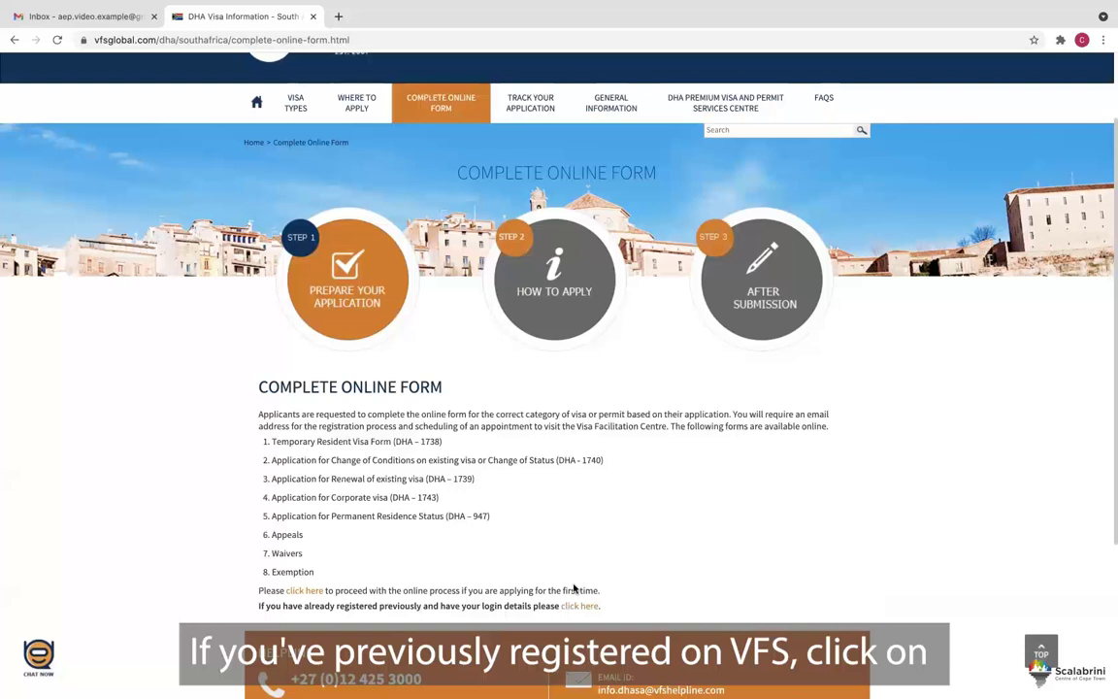
pyautogui.click(580, 607)
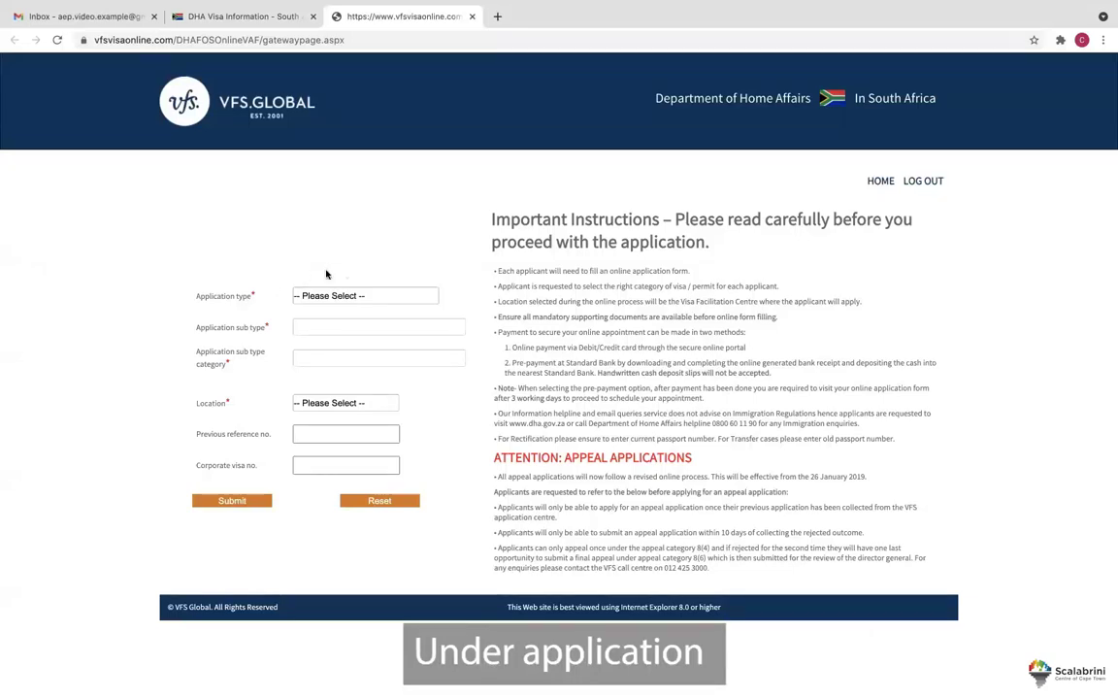
# Choose Exemption as type, AEP - Exemption as sub type, and AEP–Other as category.
pyautogui.click(399, 297)
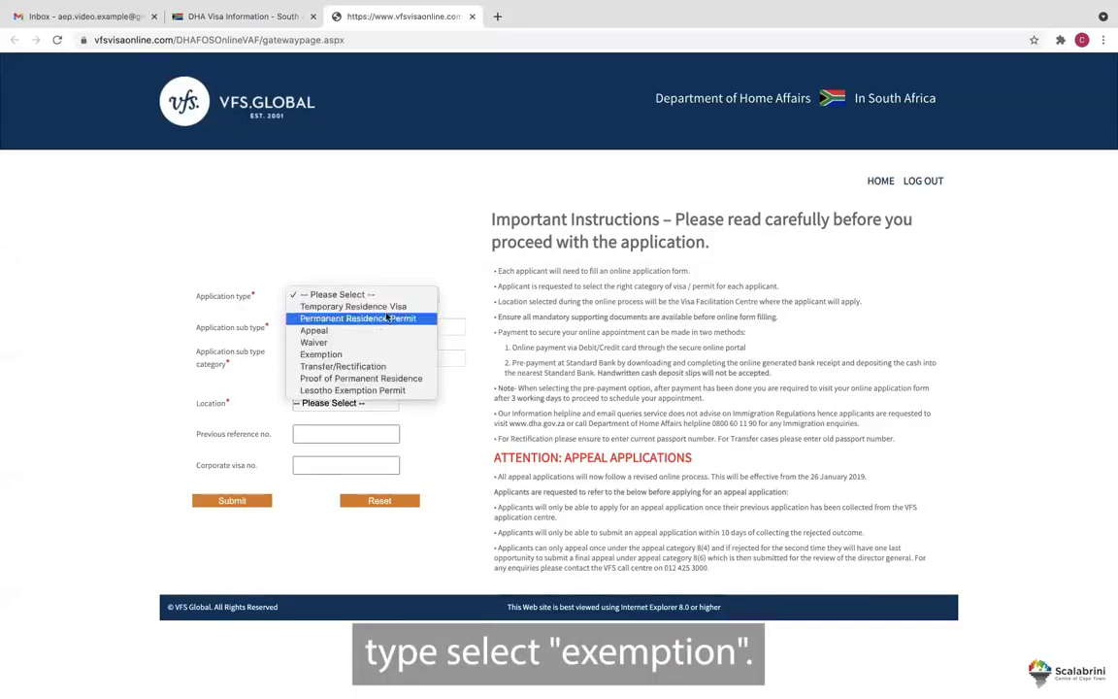
pyautogui.click(376, 355)
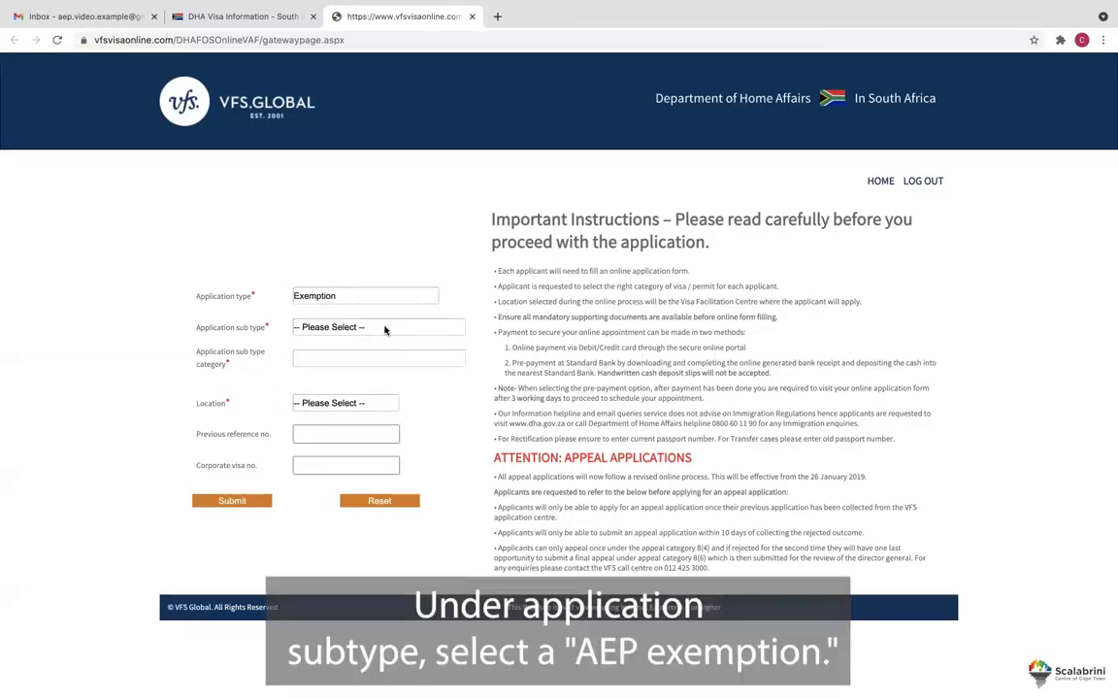
pyautogui.click(386, 328)
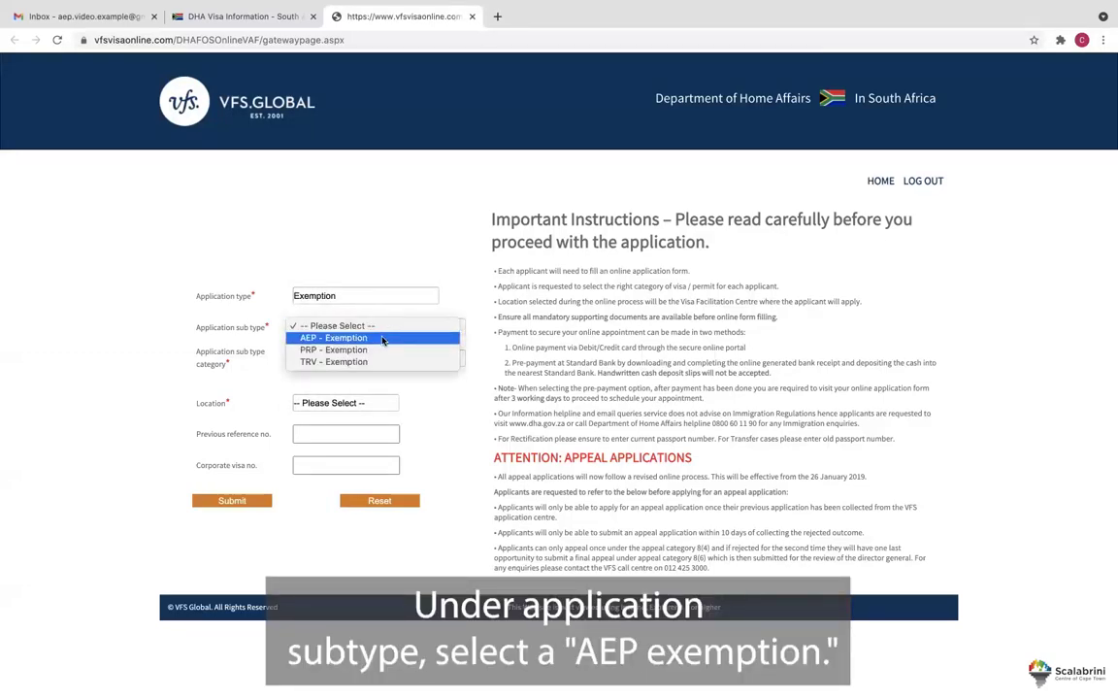
pyautogui.click(383, 338)
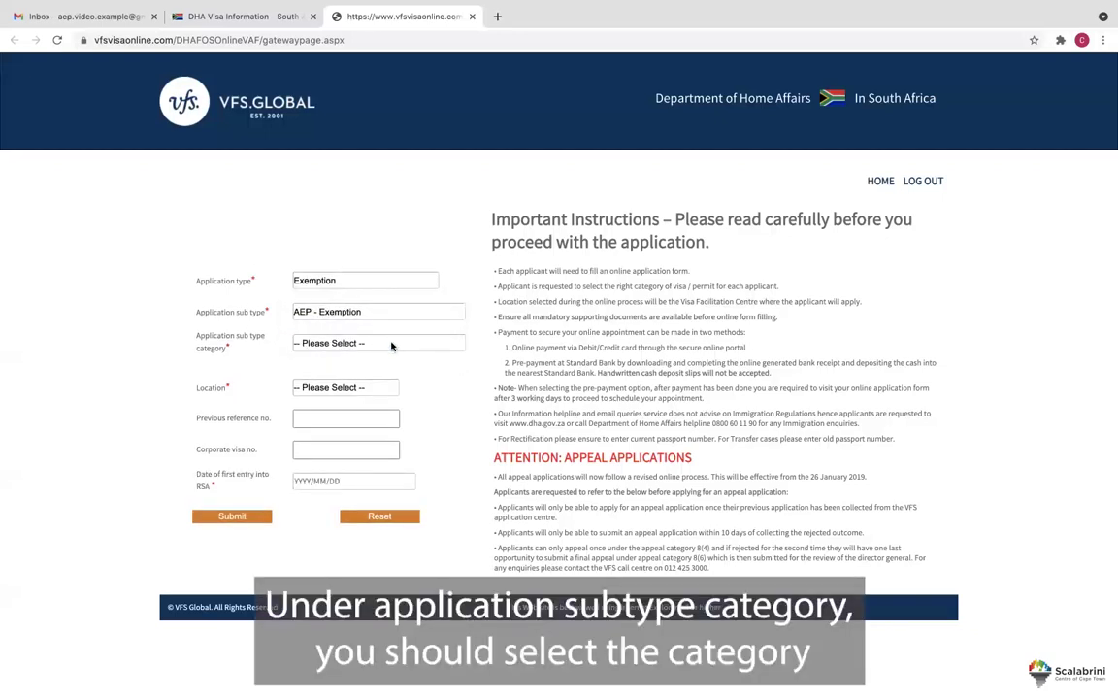
pyautogui.click(393, 344)
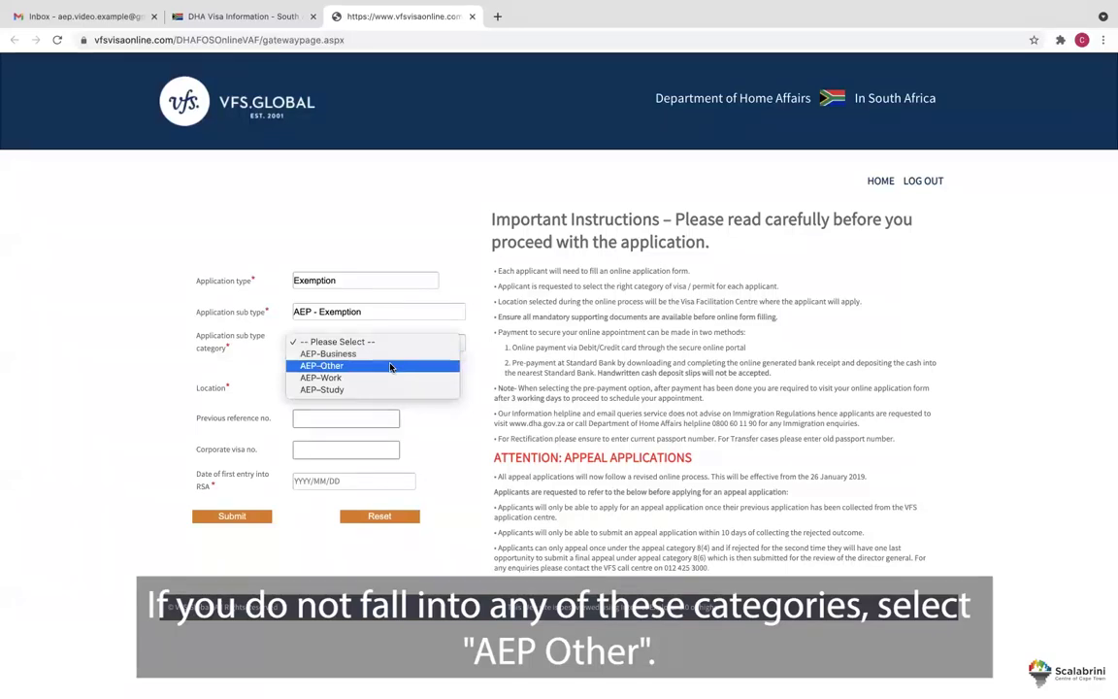
pyautogui.click(390, 366)
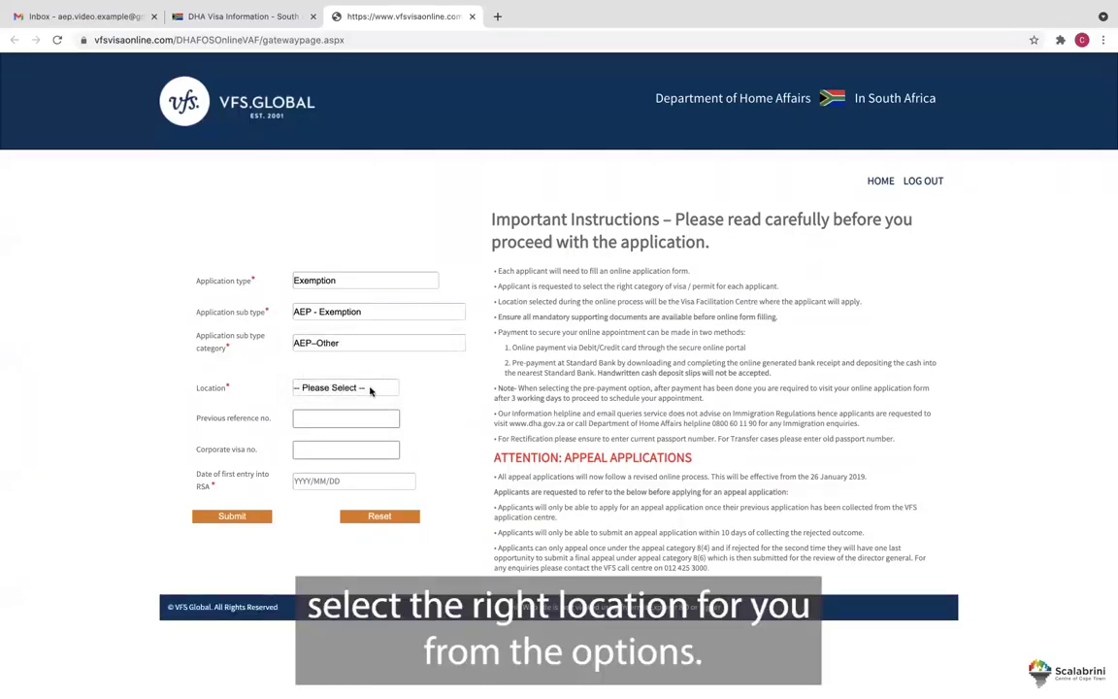
# Pick Cape Town as location, enter 1999/01/01 as first entry date, and submit the form.
pyautogui.click(369, 389)
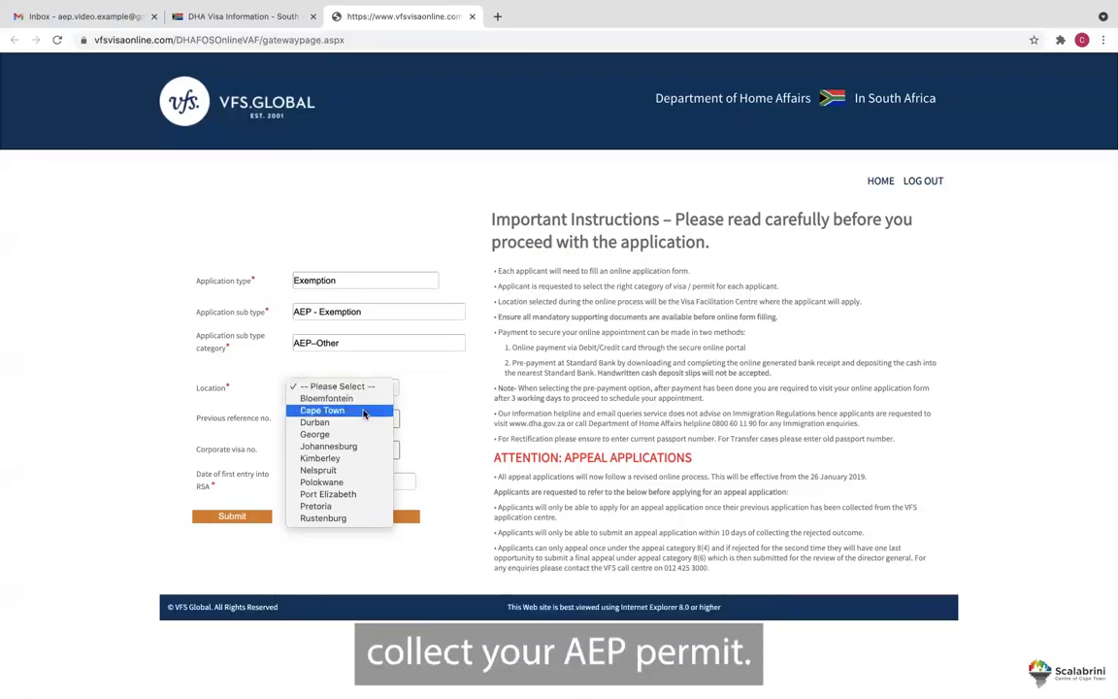
pyautogui.click(365, 410)
pyautogui.click(363, 416)
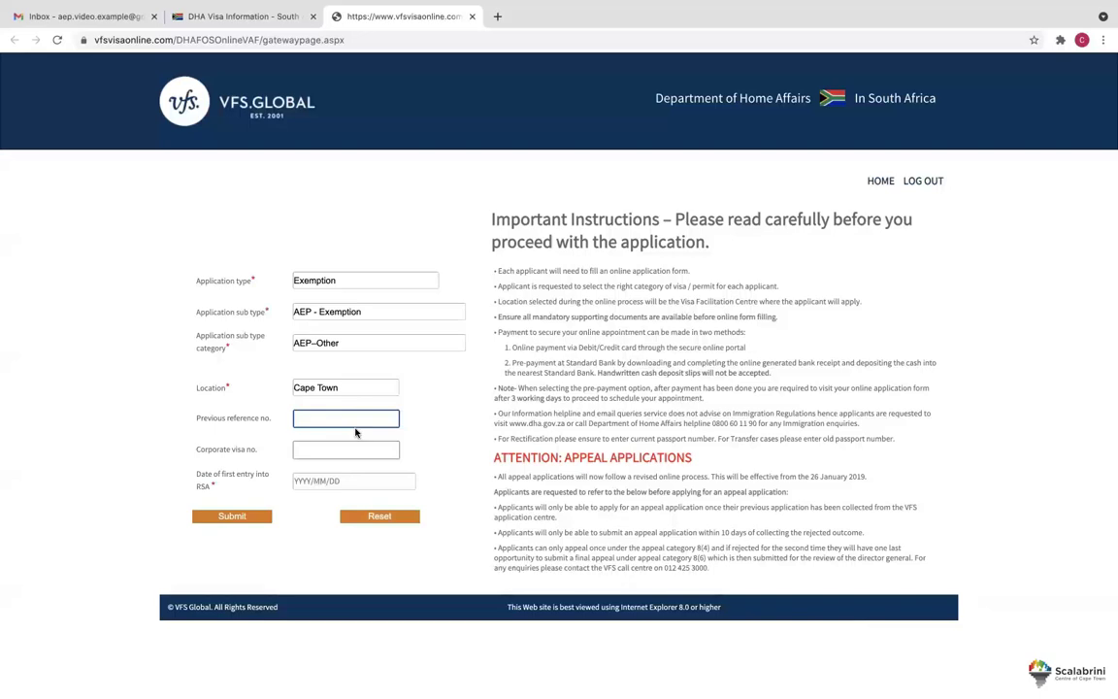
pyautogui.click(354, 450)
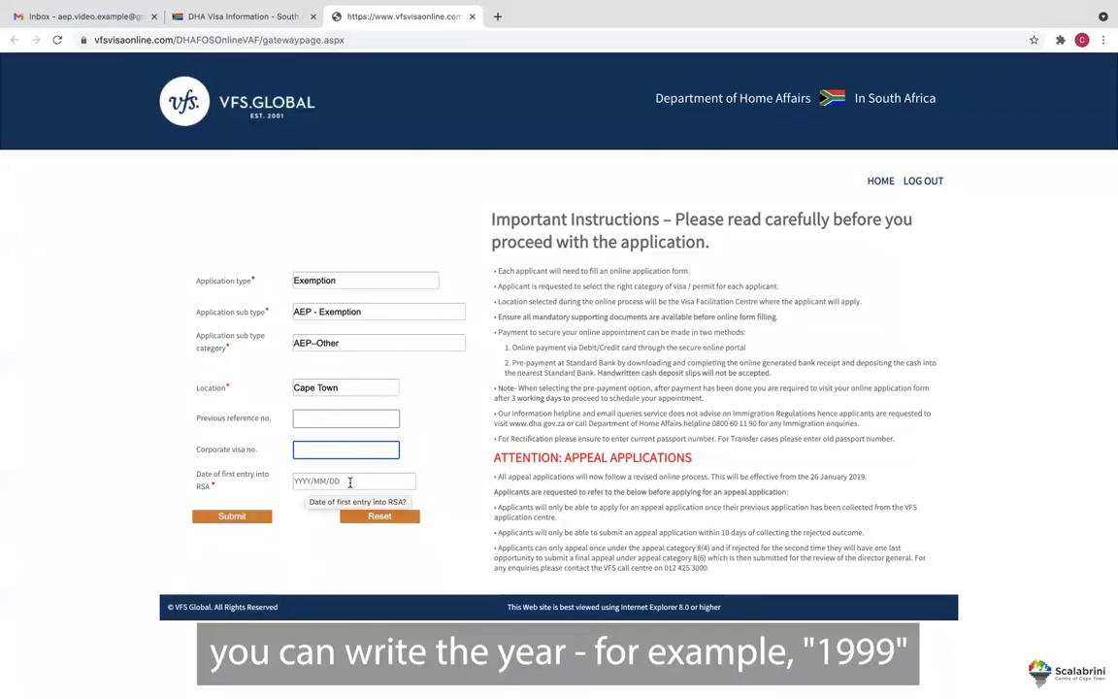
pyautogui.click(350, 483)
pyautogui.write('1999/01/01')
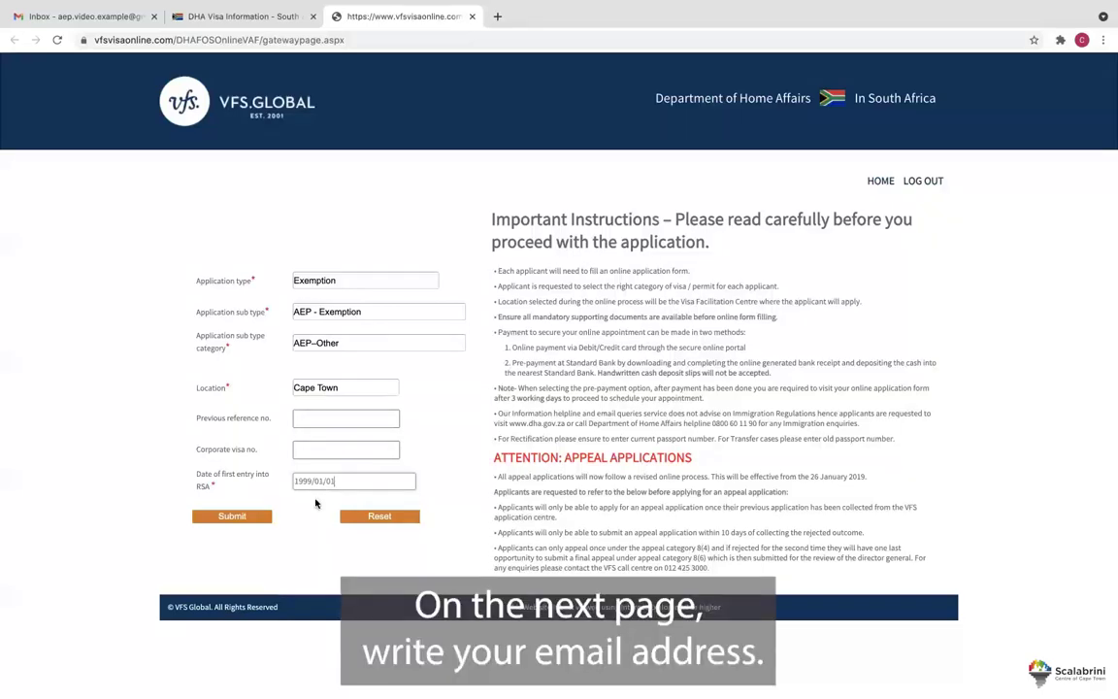
pyautogui.click(240, 518)
# Enter and confirm the applicant's e-mail address, pass the reCAPTCHA, and submit the registration.
pyautogui.click(330, 223)
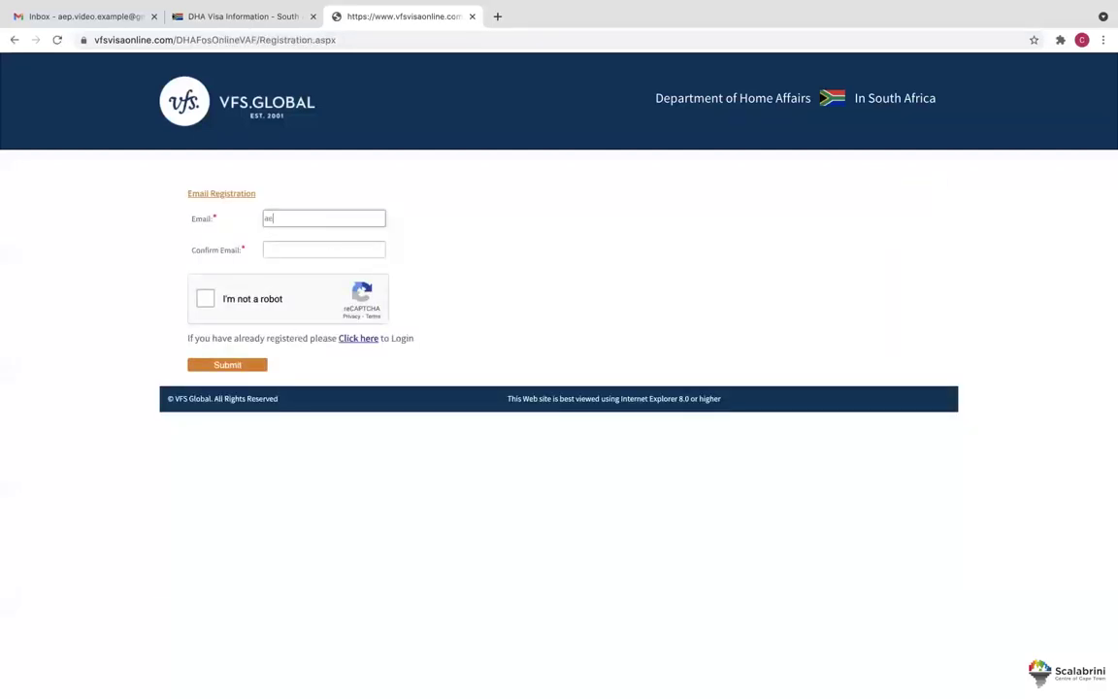
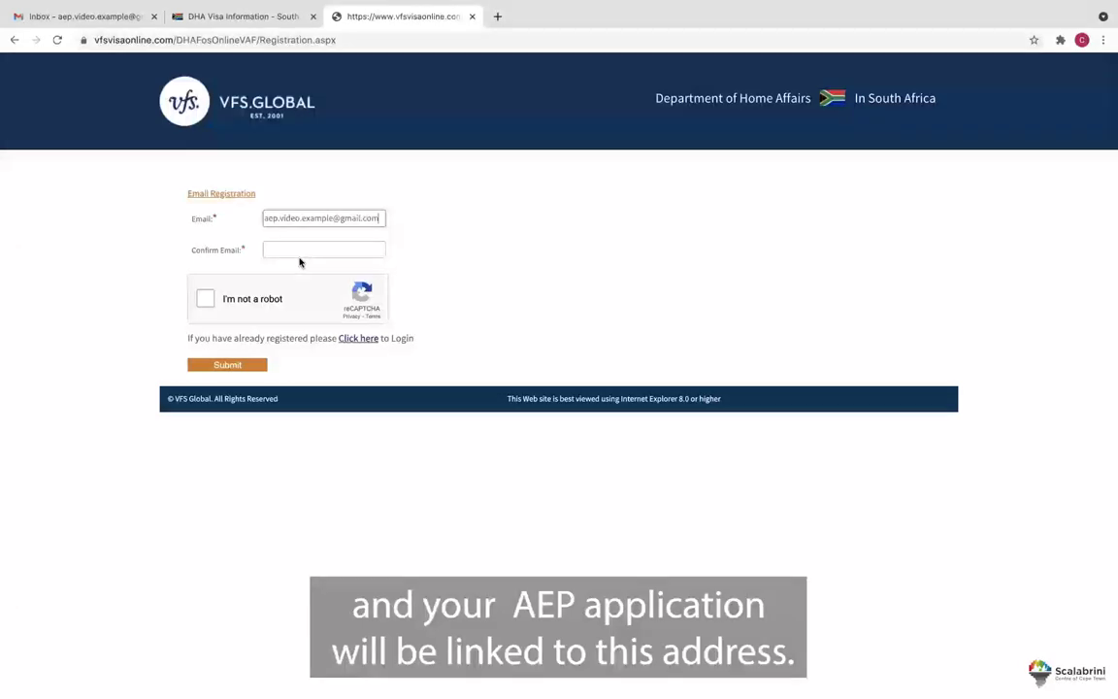
pyautogui.click(300, 257)
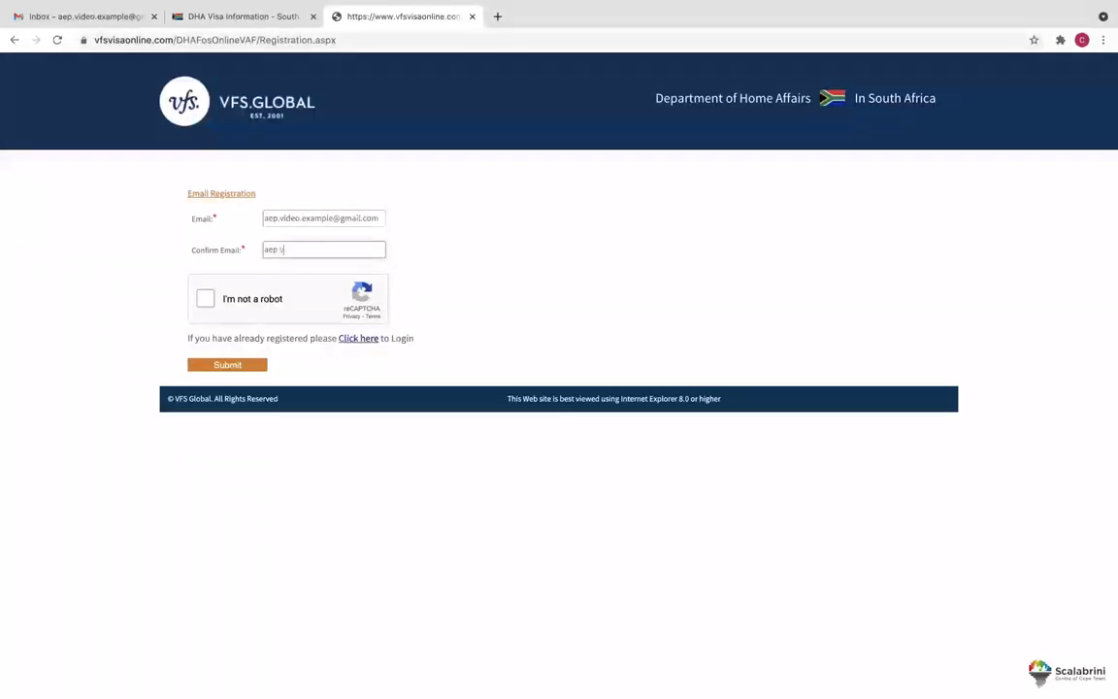
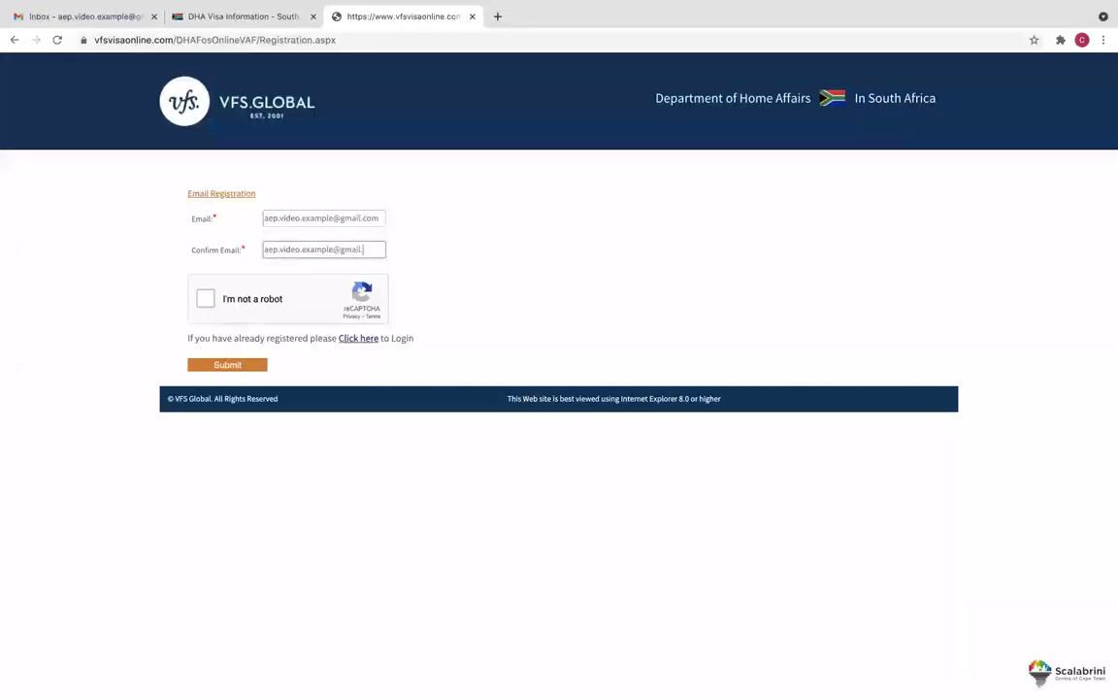
pyautogui.click(204, 300)
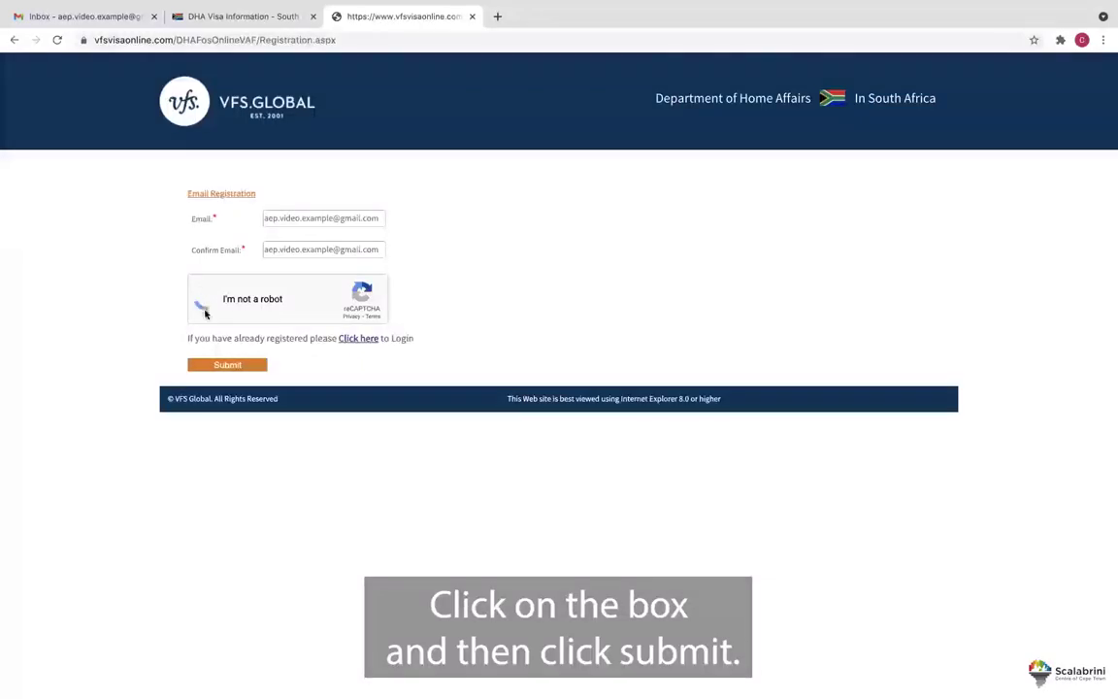
pyautogui.click(226, 365)
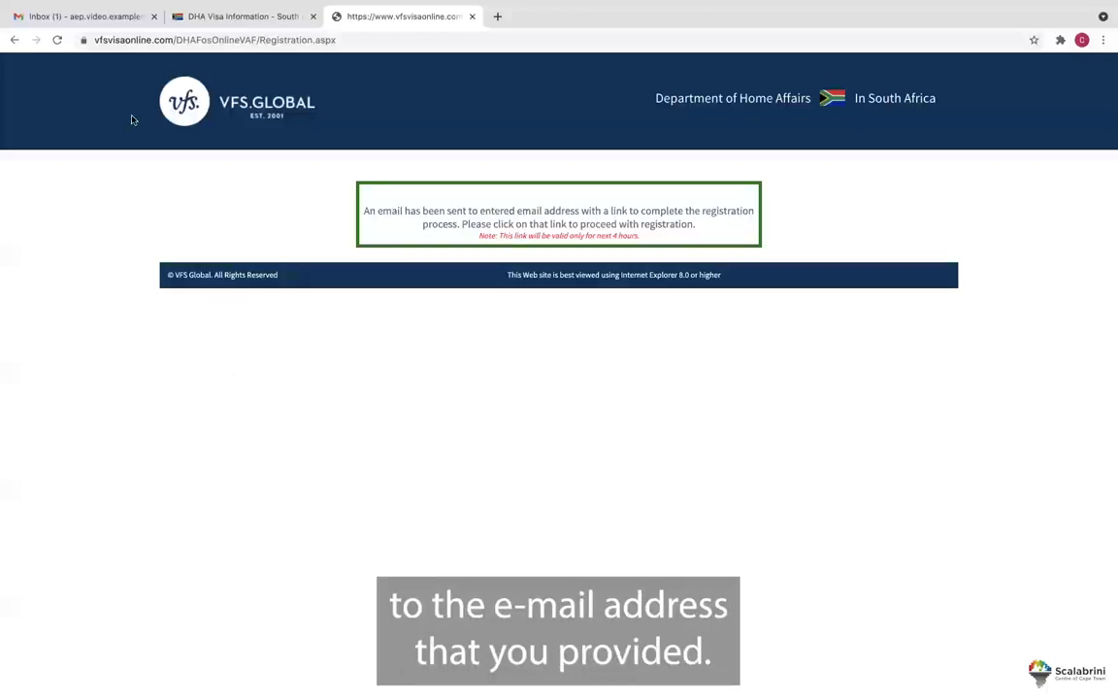
# Open the 'Registration Successful' email from donotreply in the Gmail inbox.
pyautogui.click(106, 23)
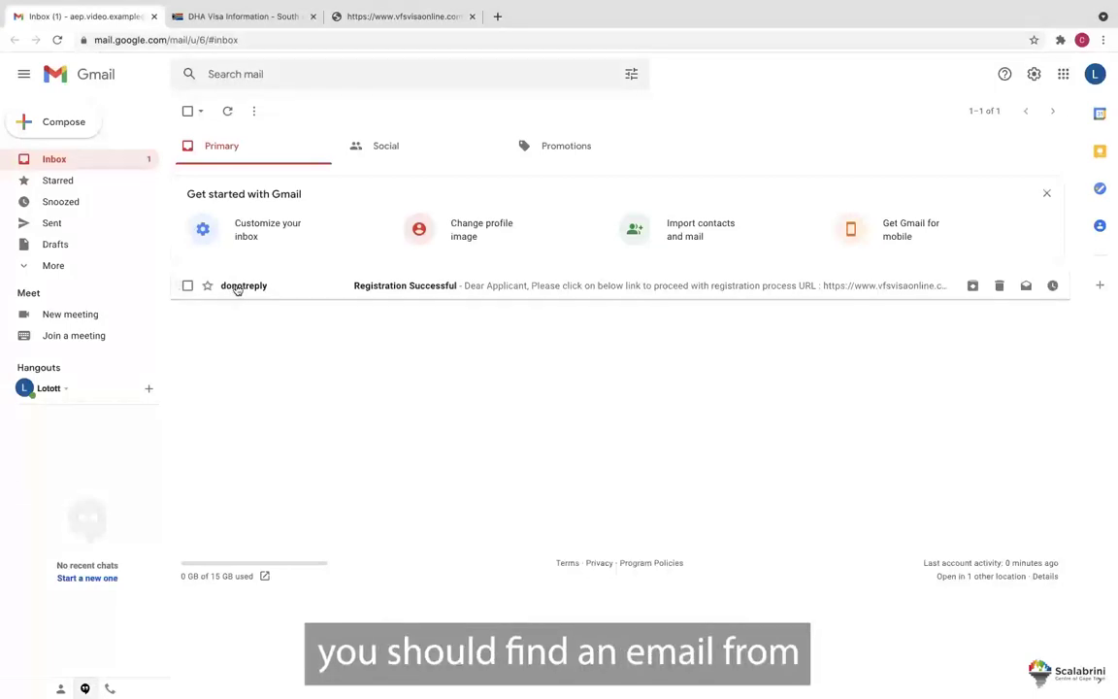
pyautogui.moveTo(263, 289)
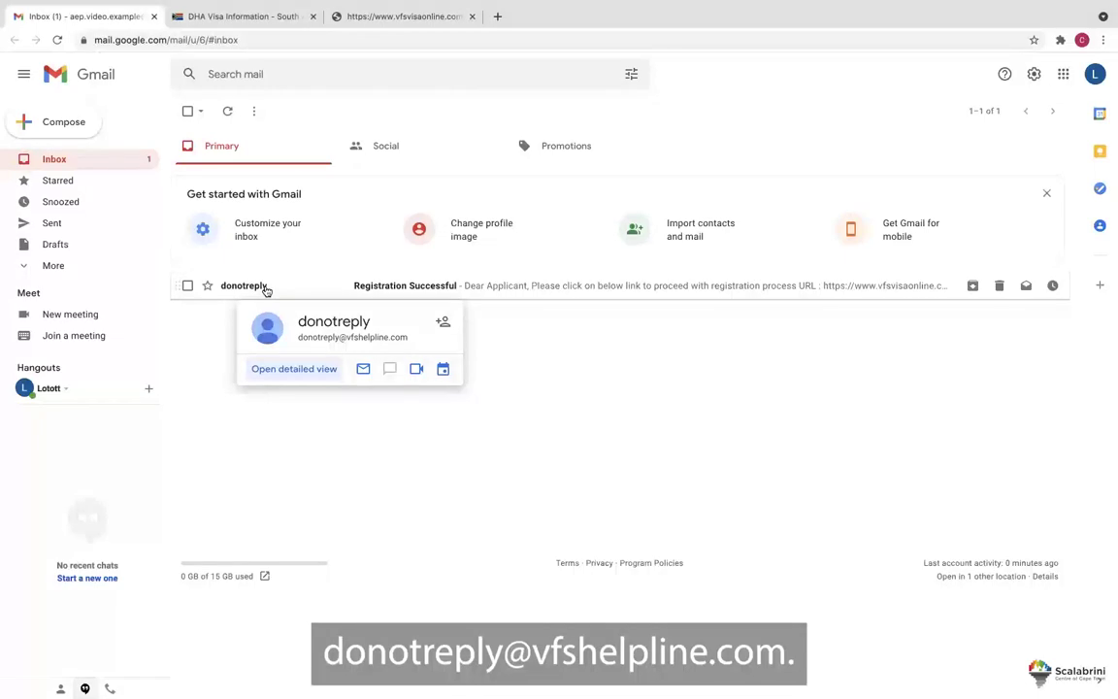
pyautogui.click(266, 287)
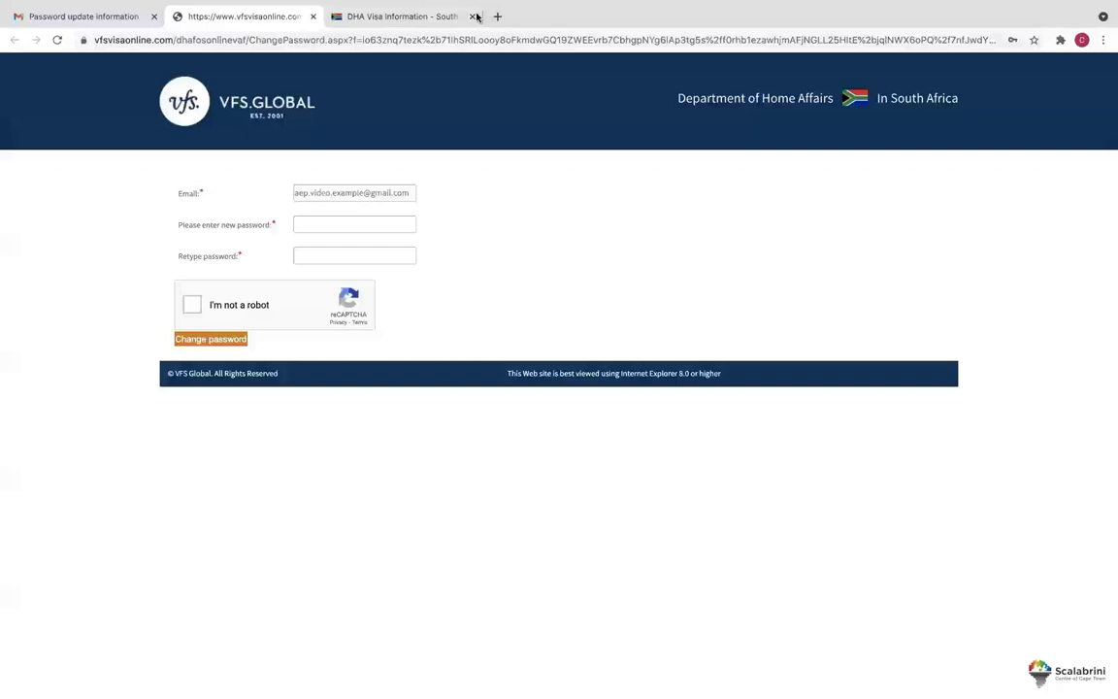
# Enter the new account password and retype it to confirm.
pyautogui.click(354, 224)
pyautogui.write('************')
pyautogui.click(309, 256)
pyautogui.write('************')
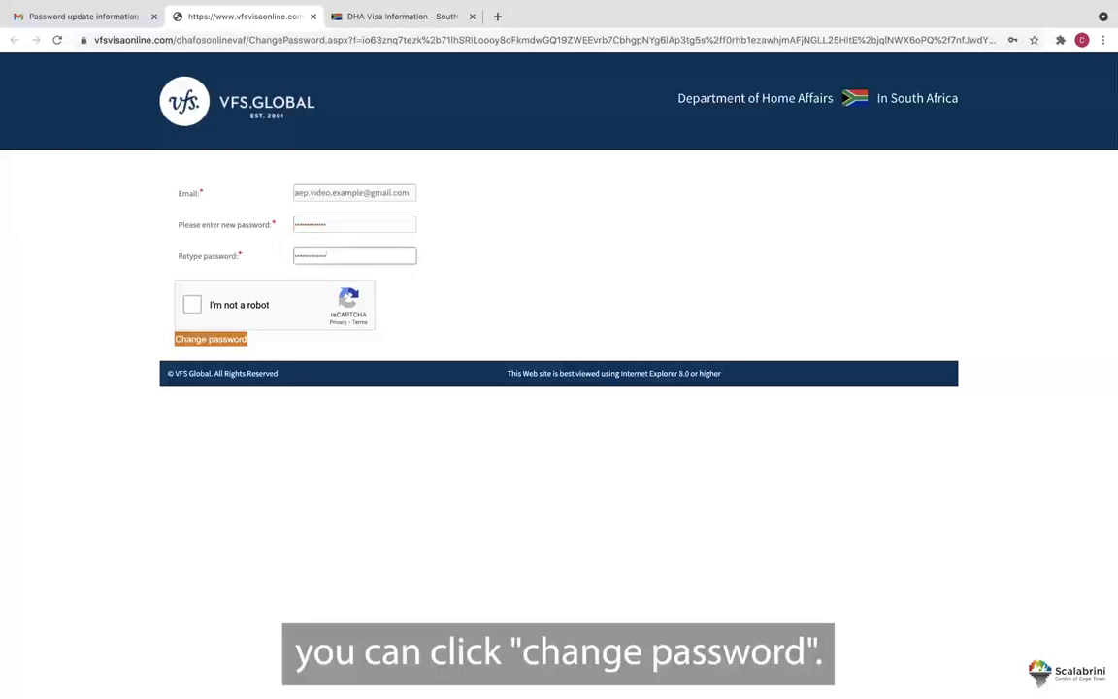
# Solve the traffic-light and bike image challenges, submit the new password, and begin the login e-mail.
pyautogui.click(191, 306)
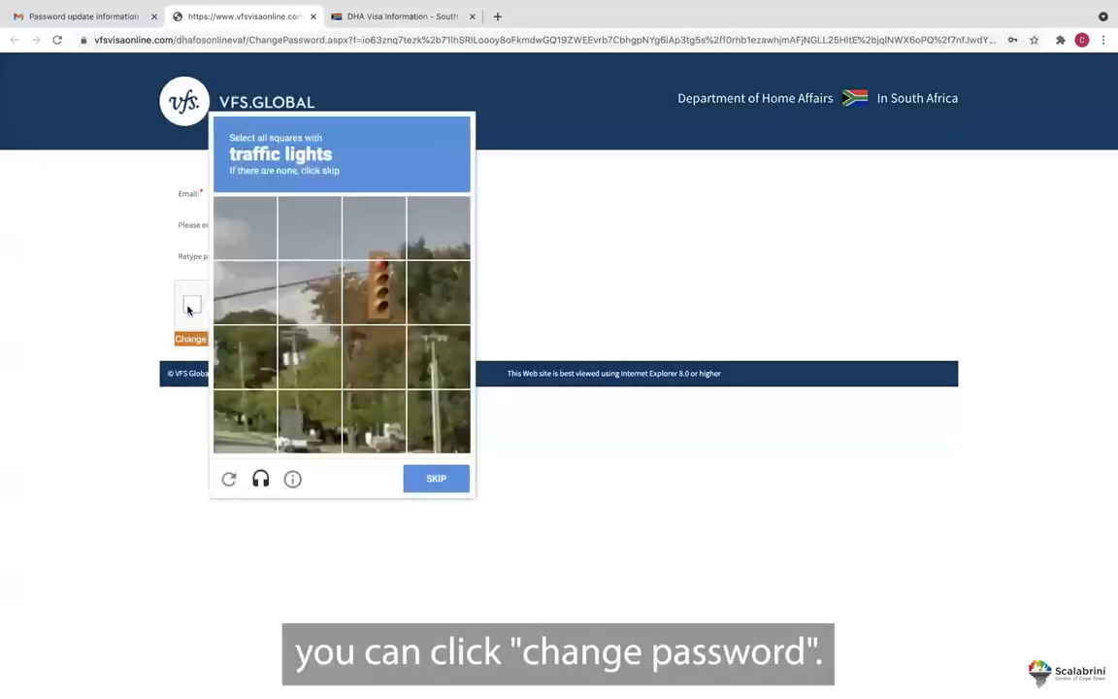
pyautogui.click(384, 251)
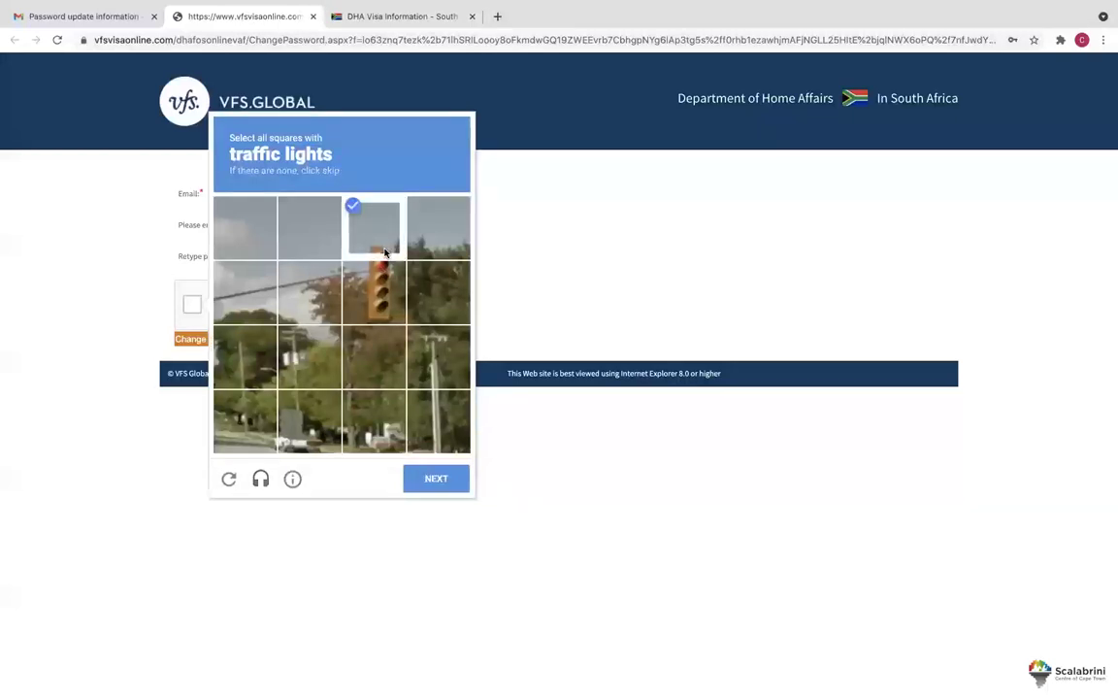
pyautogui.click(374, 290)
pyautogui.click(438, 479)
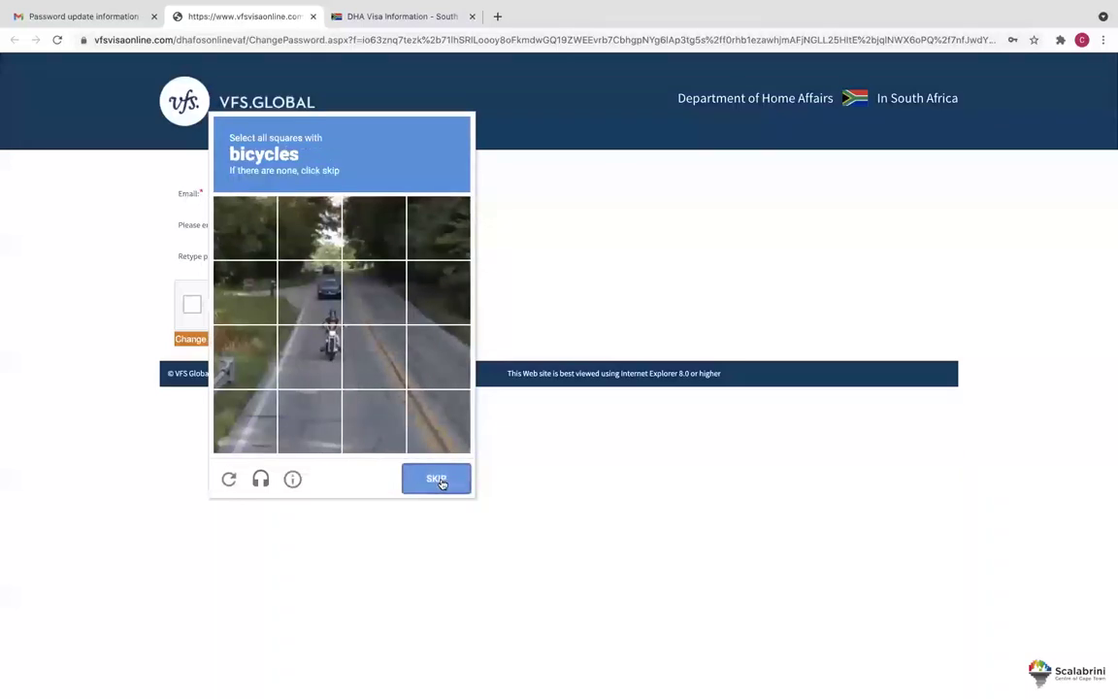
pyautogui.click(291, 284)
pyautogui.click(309, 352)
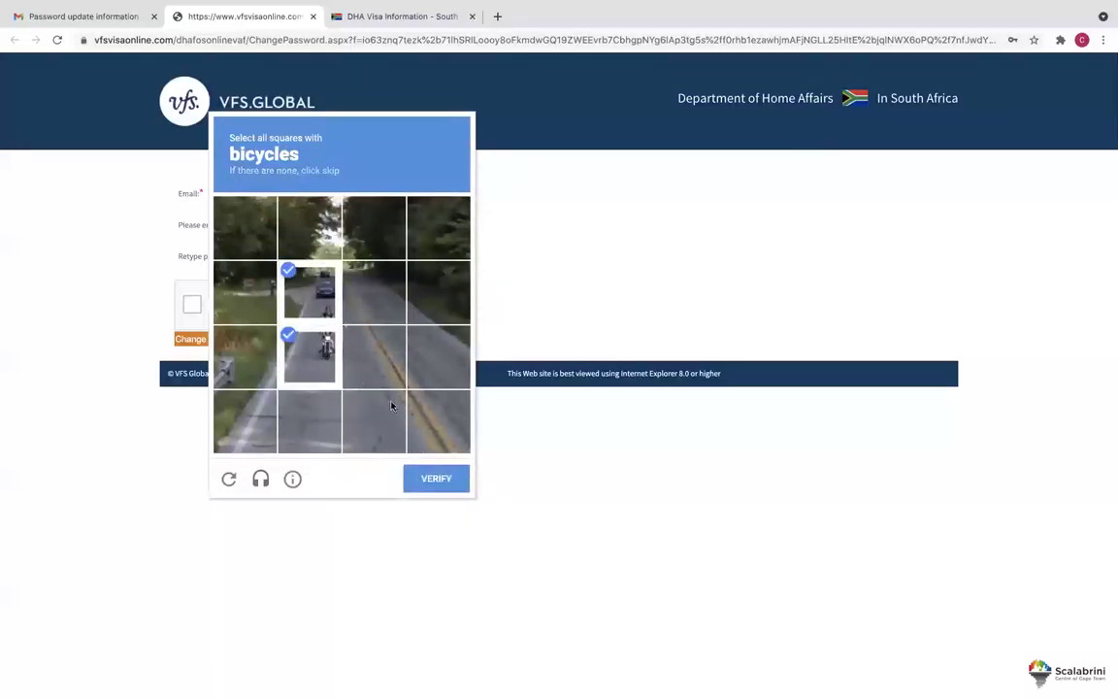
pyautogui.click(444, 478)
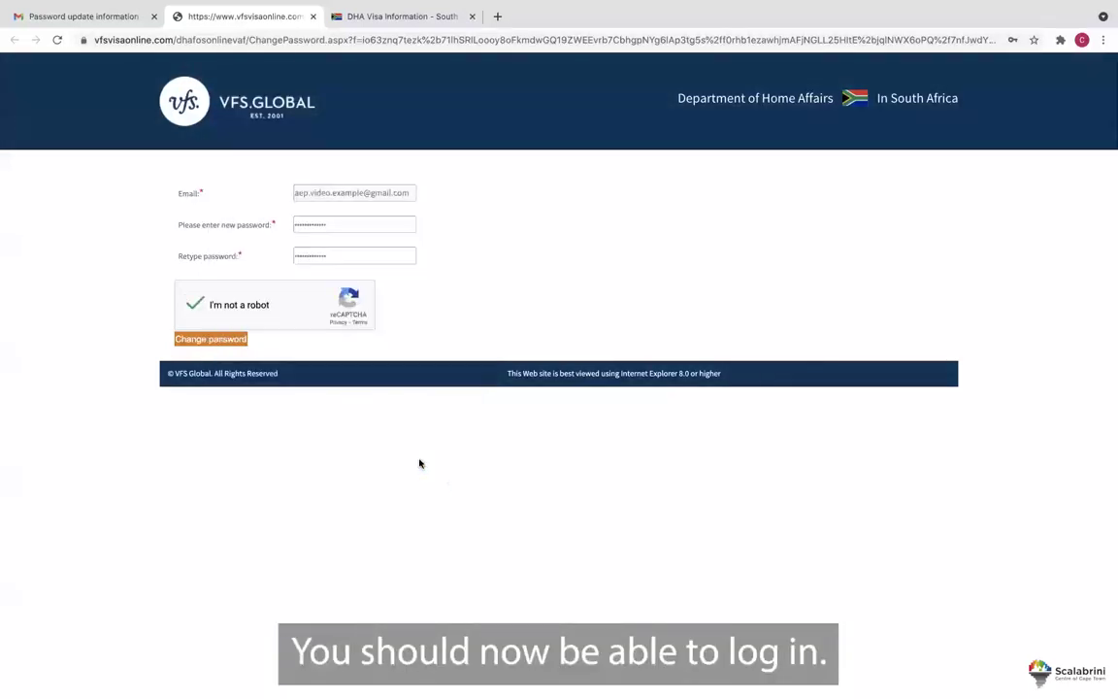
pyautogui.click(223, 339)
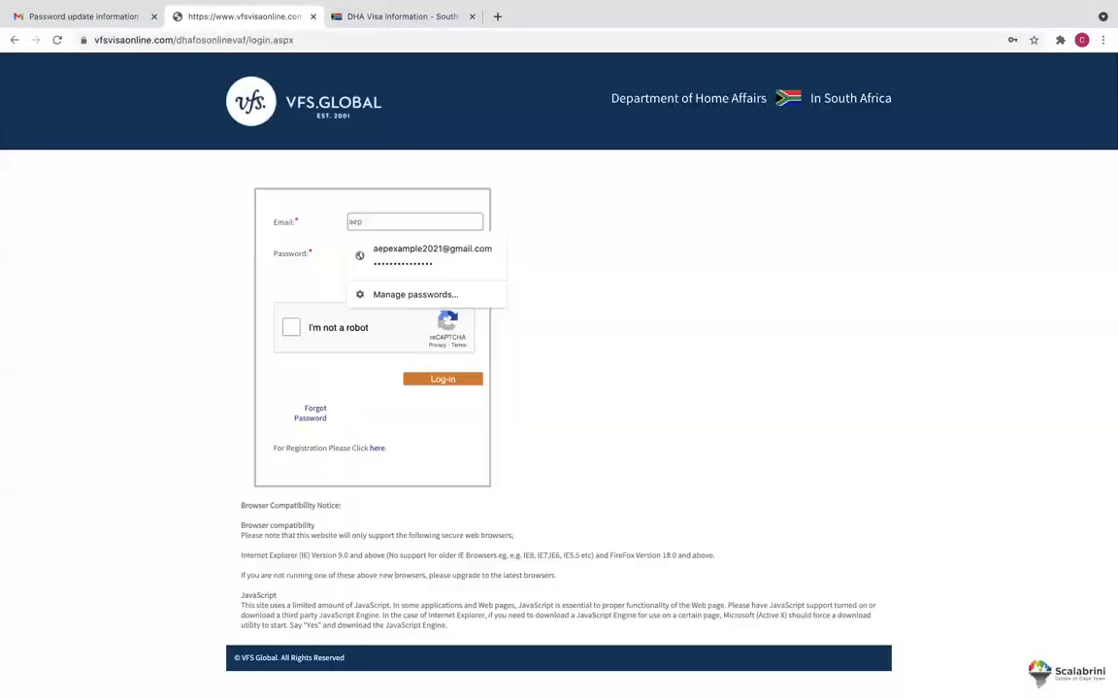
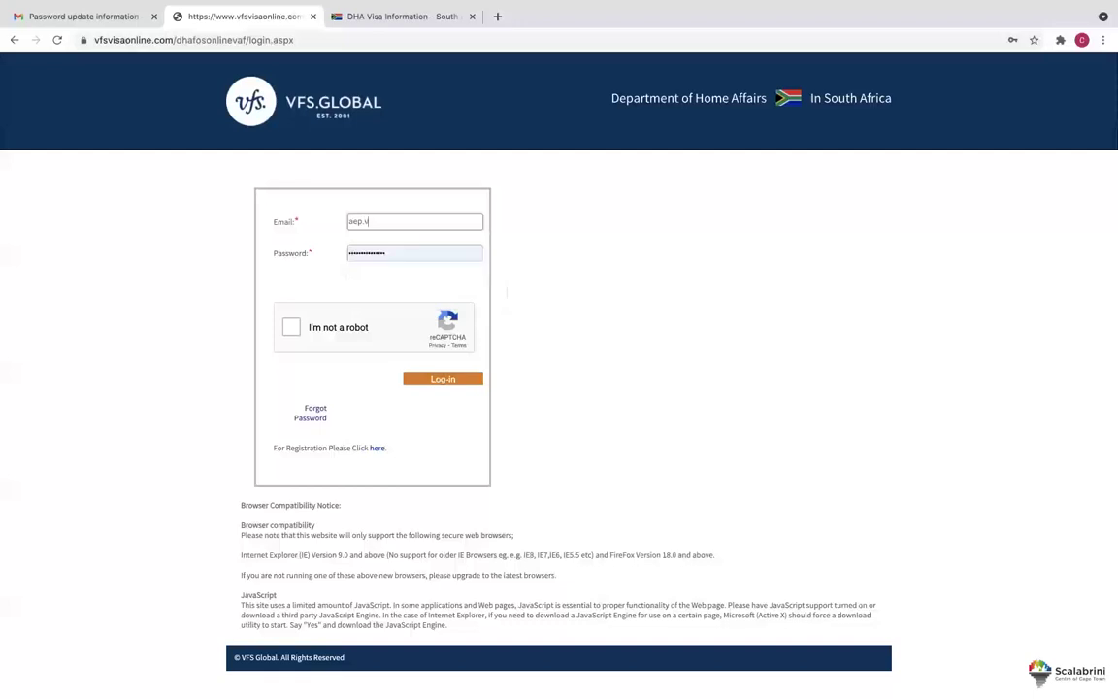
# Finish the login e-mail, enter the new password, pass the robot check, and log in.
pyautogui.press('Tab')
pyautogui.write('•••••••••••')
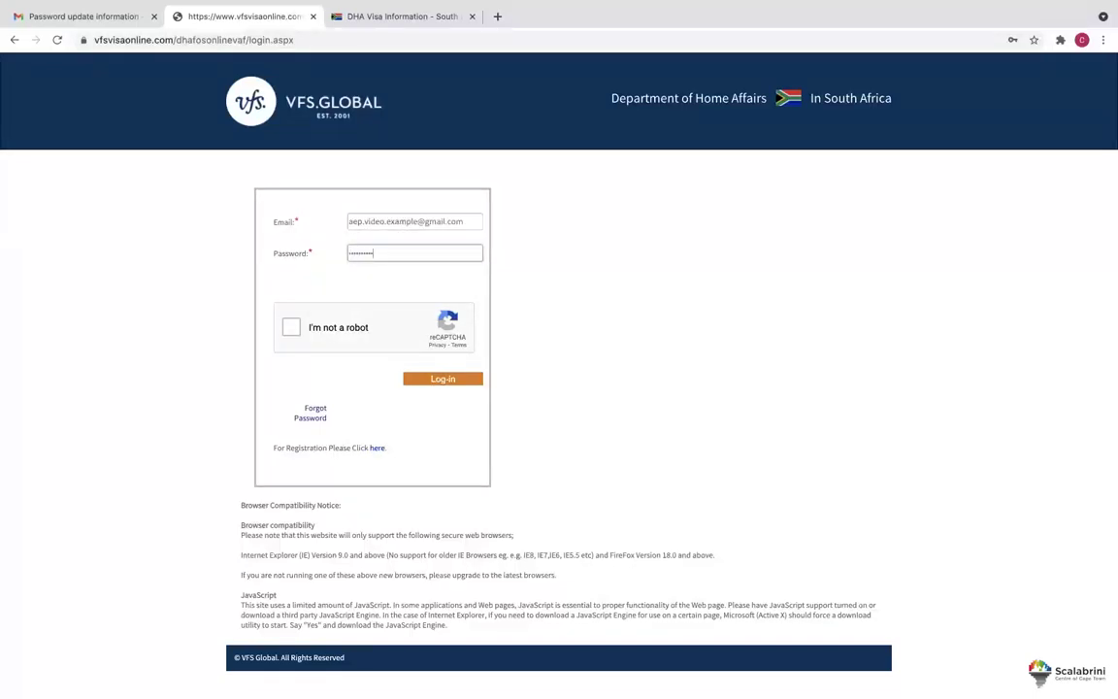
pyautogui.click(290, 328)
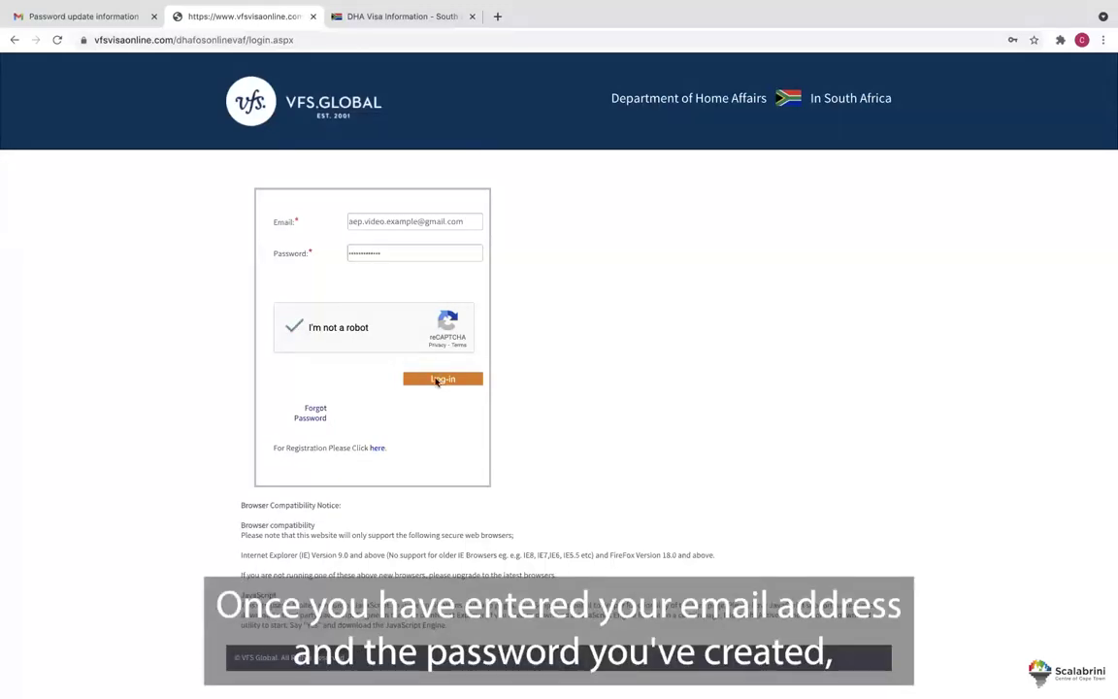
pyautogui.click(437, 380)
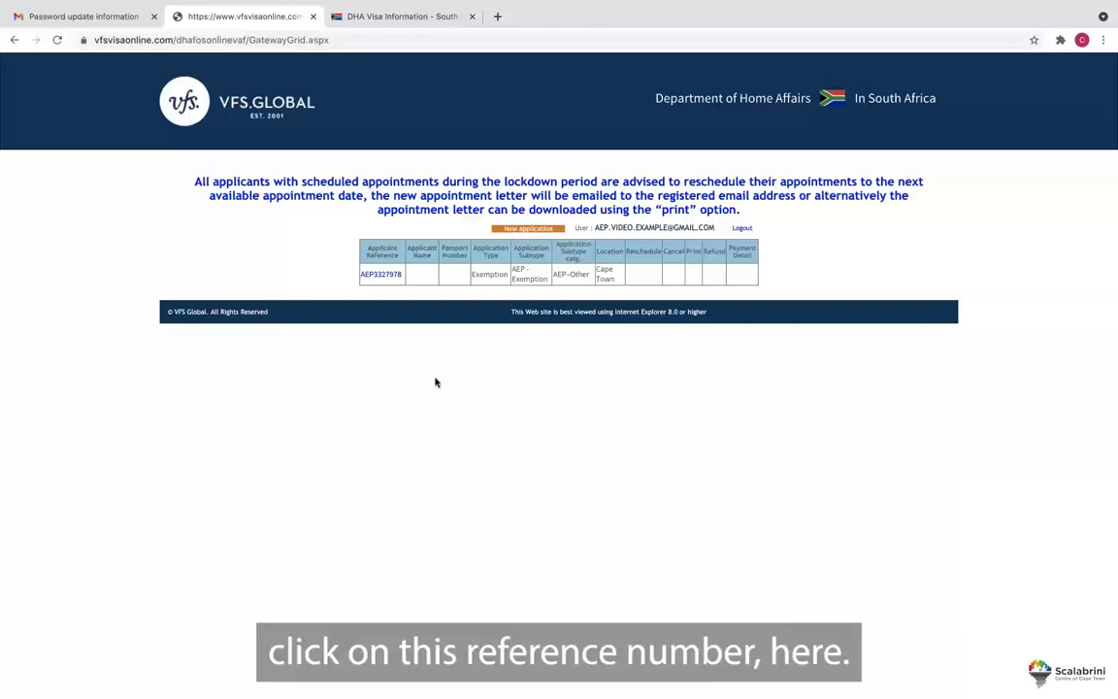
# Open the exemption application from its reference number link in the dashboard table.
pyautogui.click(381, 275)
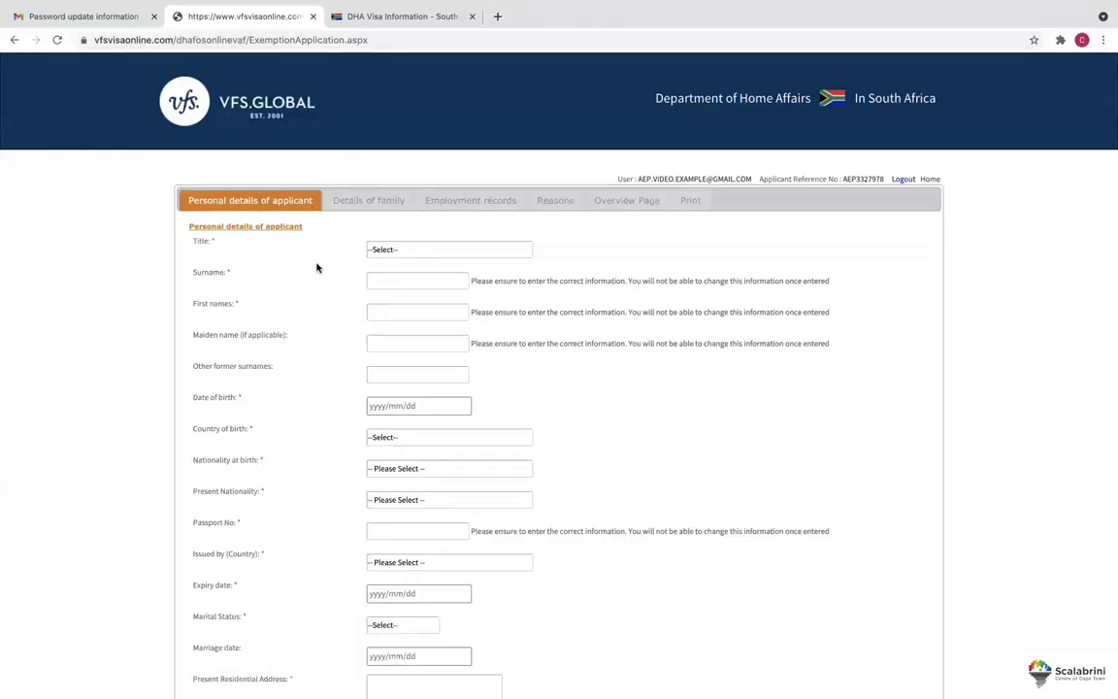
pyautogui.click(378, 249)
pyautogui.click(394, 269)
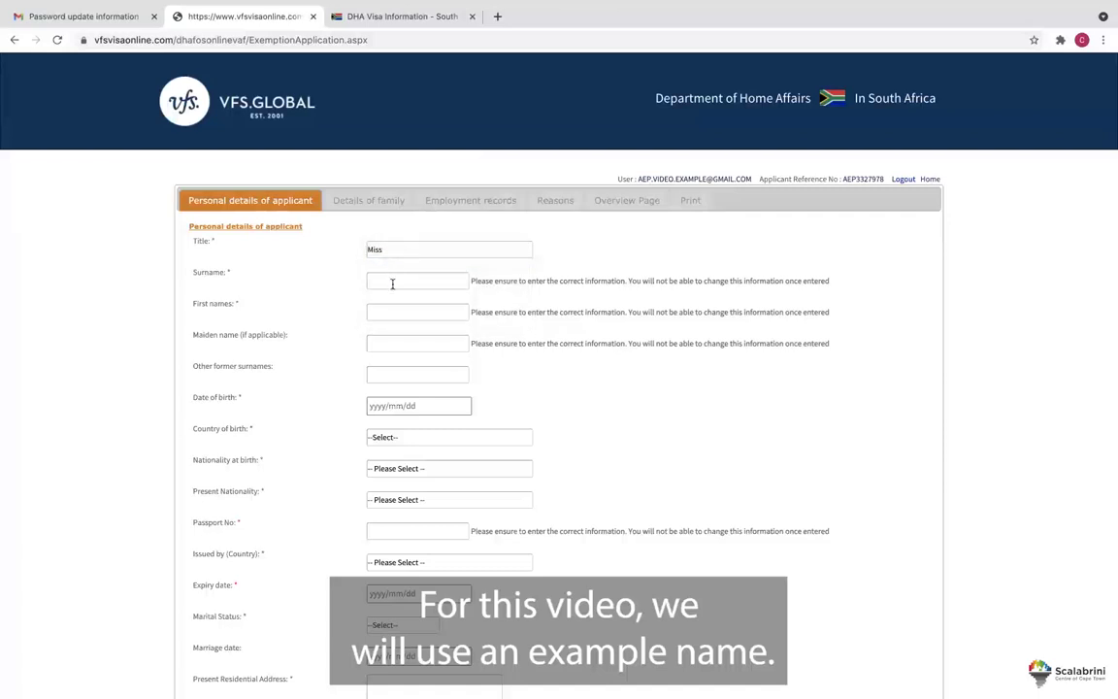
pyautogui.click(393, 280)
pyautogui.click(417, 312)
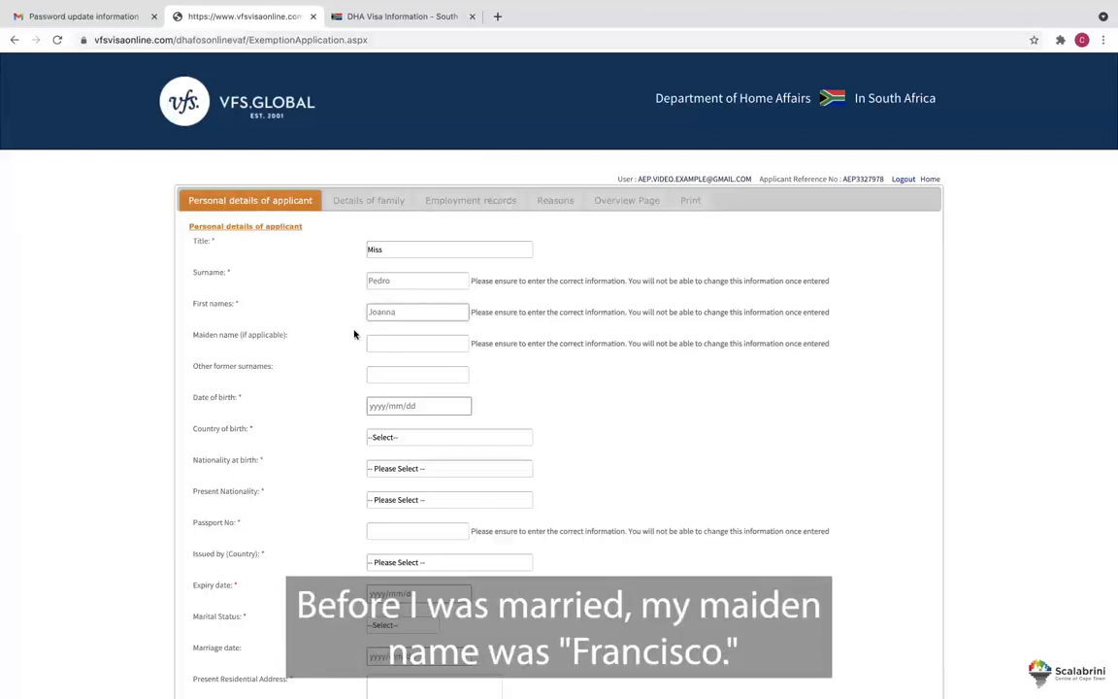
pyautogui.click(388, 343)
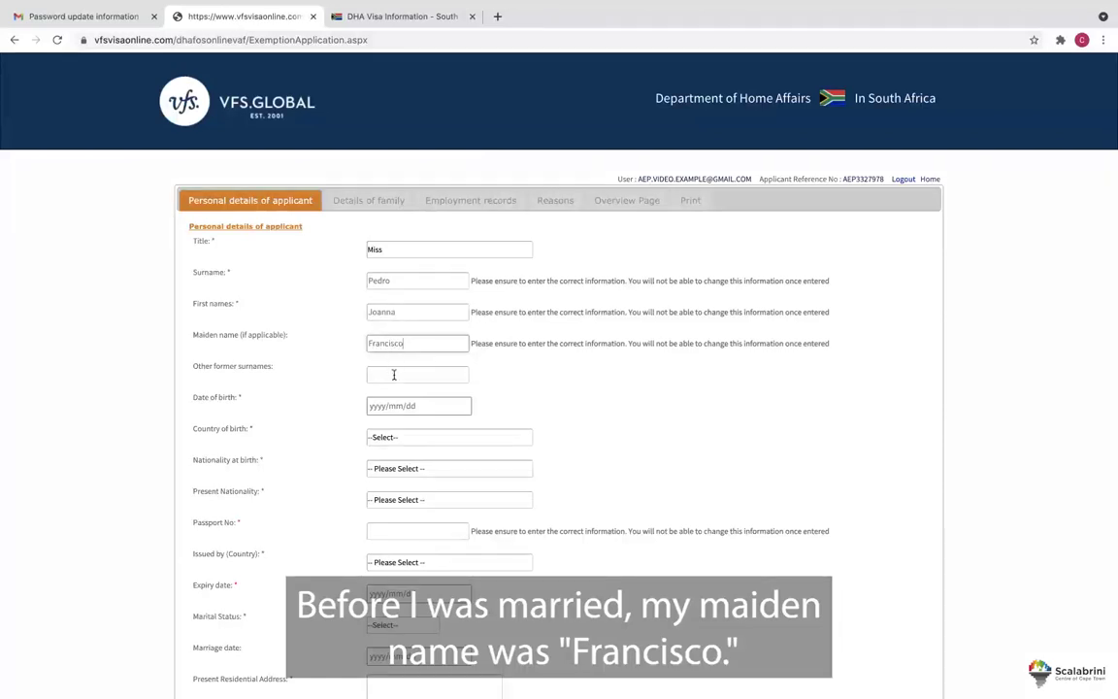
pyautogui.click(381, 407)
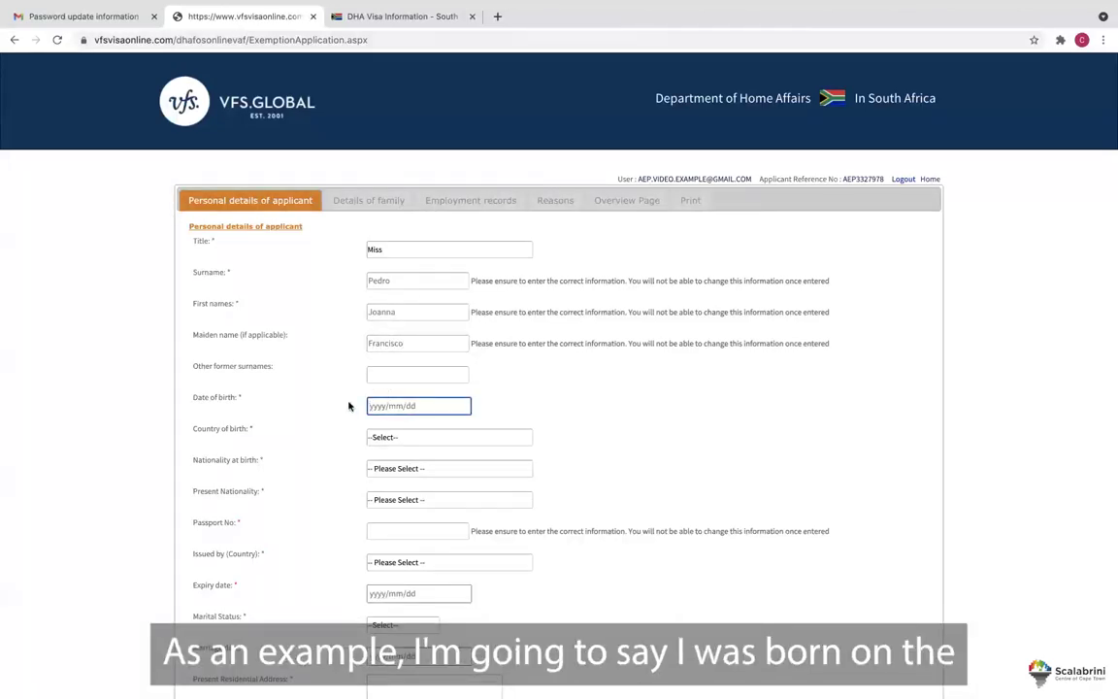
pyautogui.write('1985/09/1')
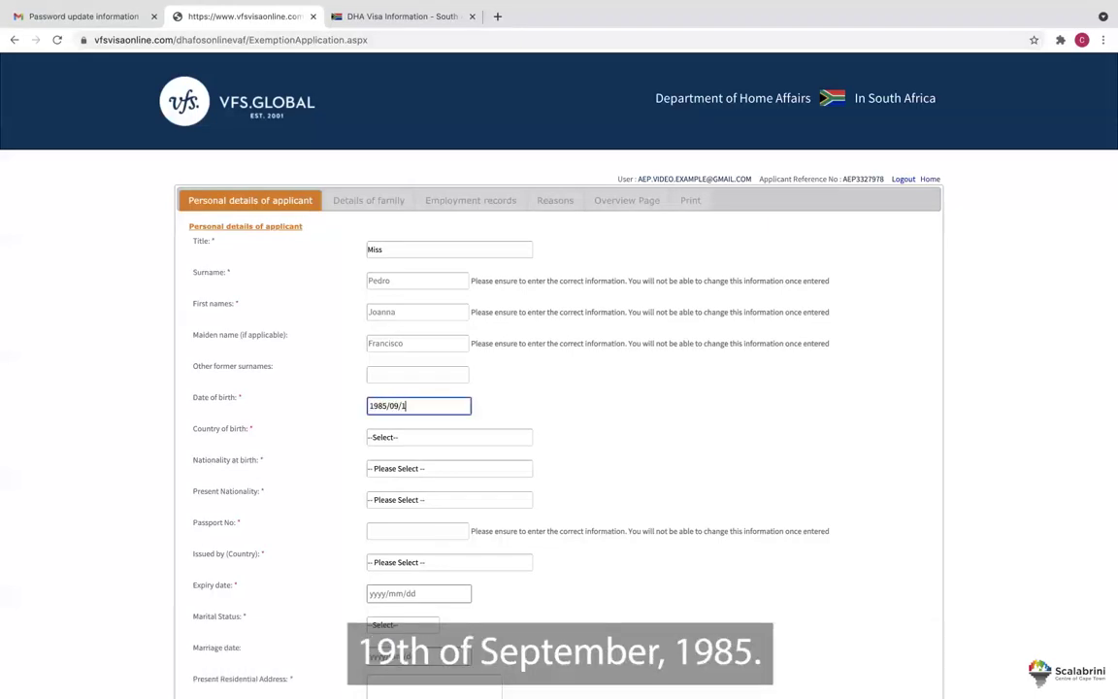
pyautogui.write('9')
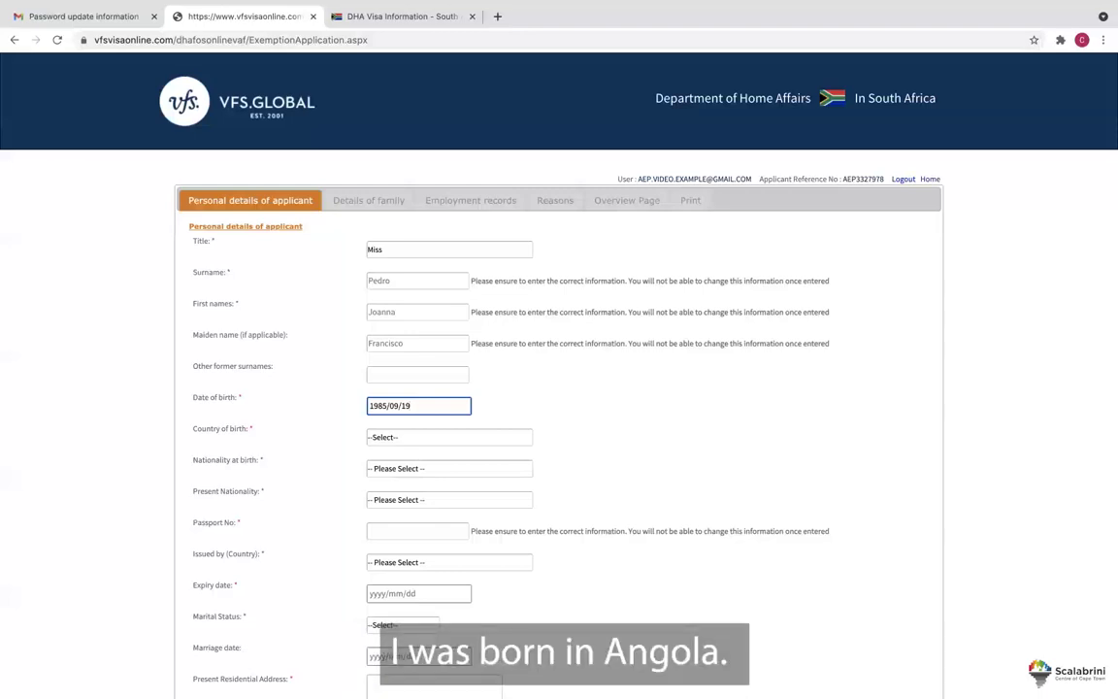
# Choose Angola for country of birth, nationality at birth, and present nationality.
pyautogui.click(427, 437)
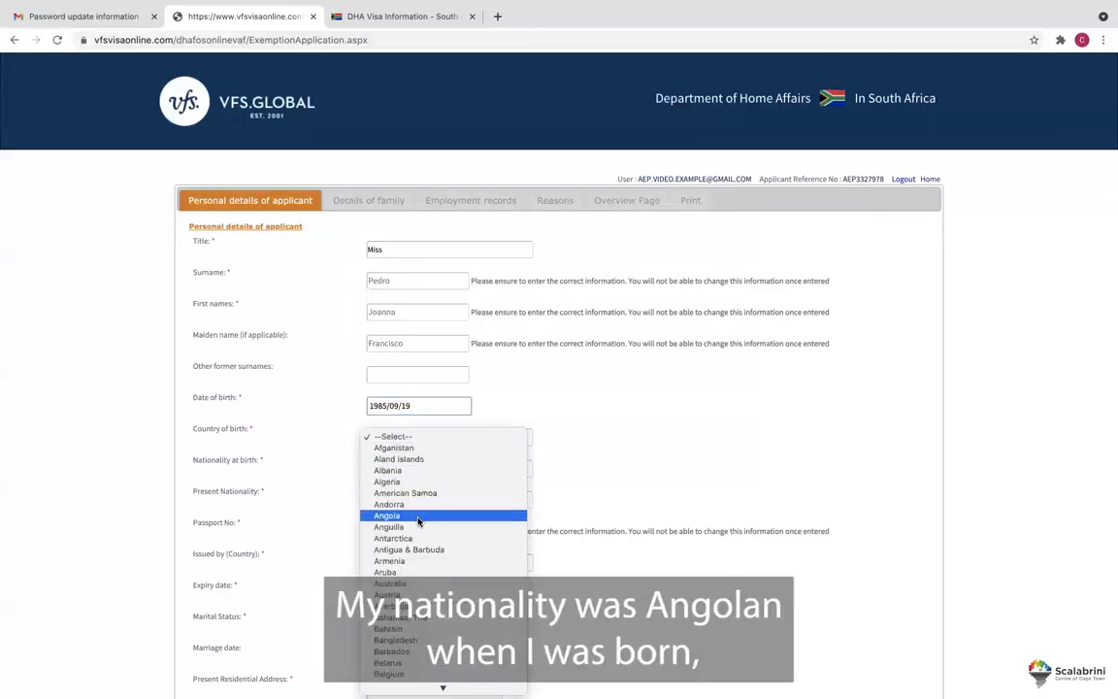
pyautogui.click(420, 517)
pyautogui.click(425, 470)
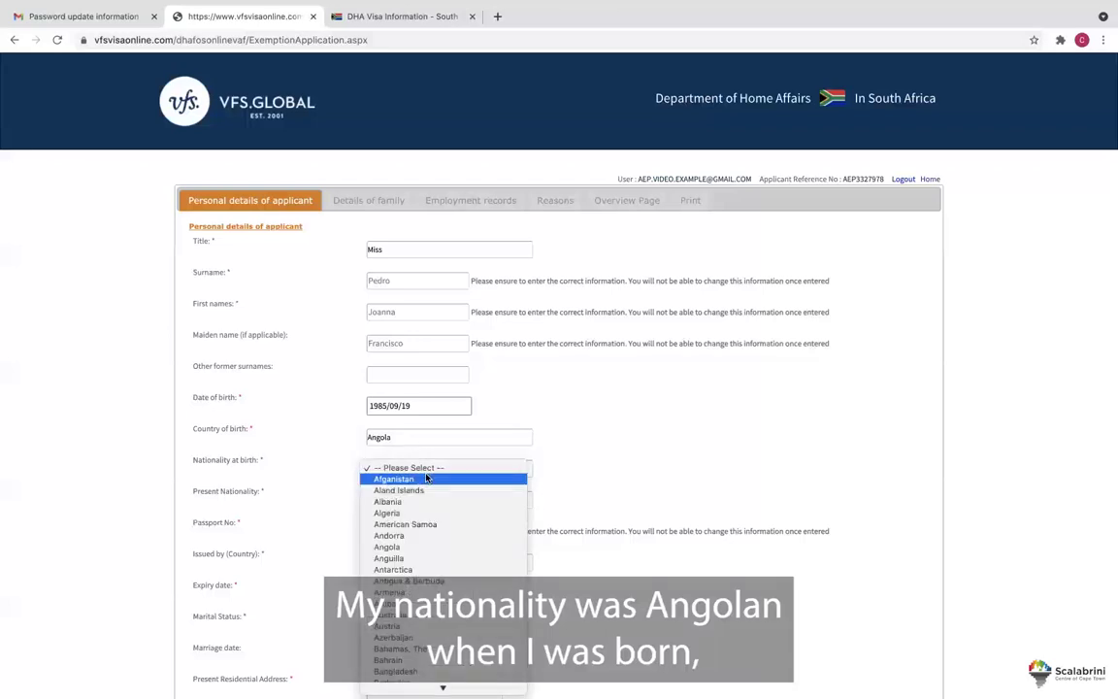
pyautogui.click(409, 549)
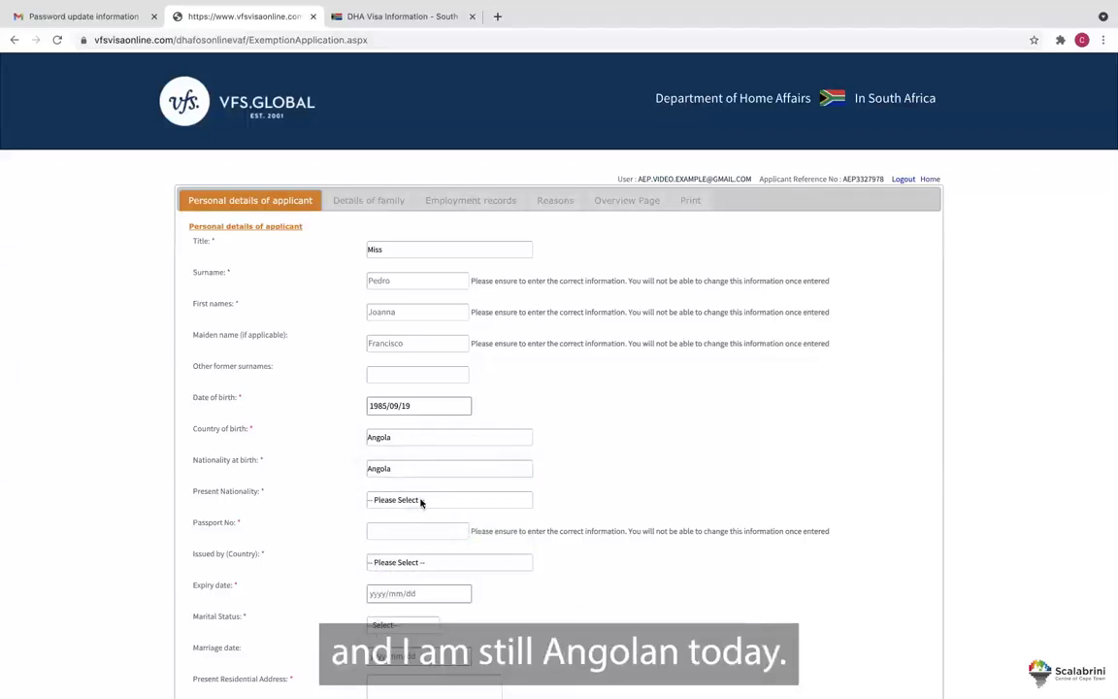
pyautogui.click(420, 500)
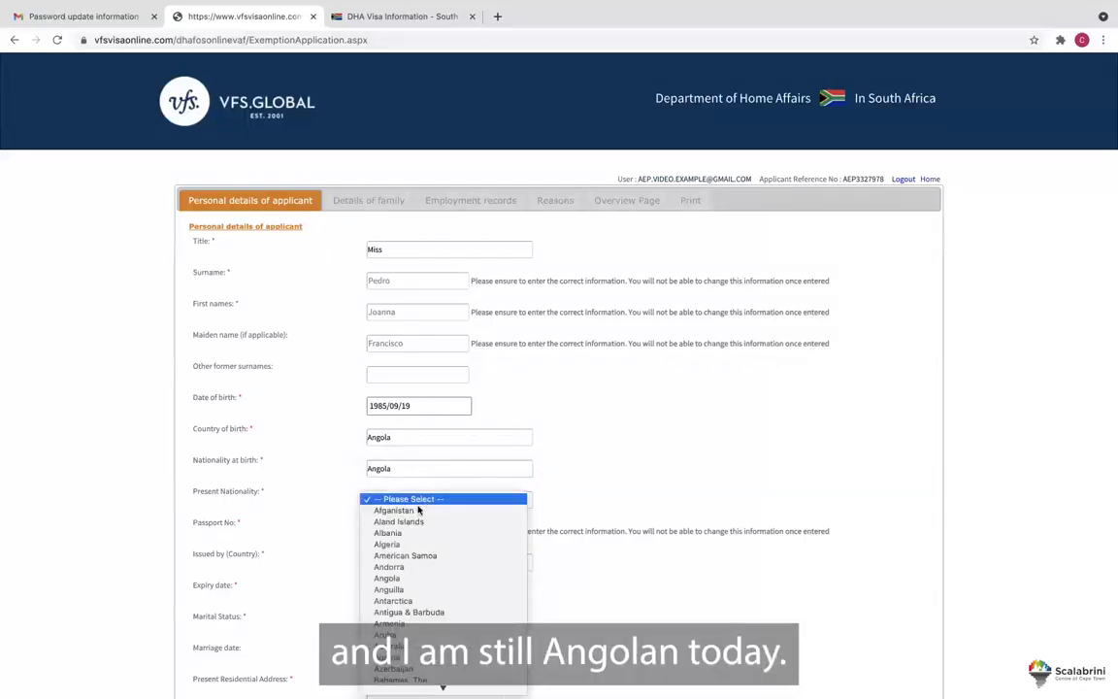
pyautogui.click(412, 578)
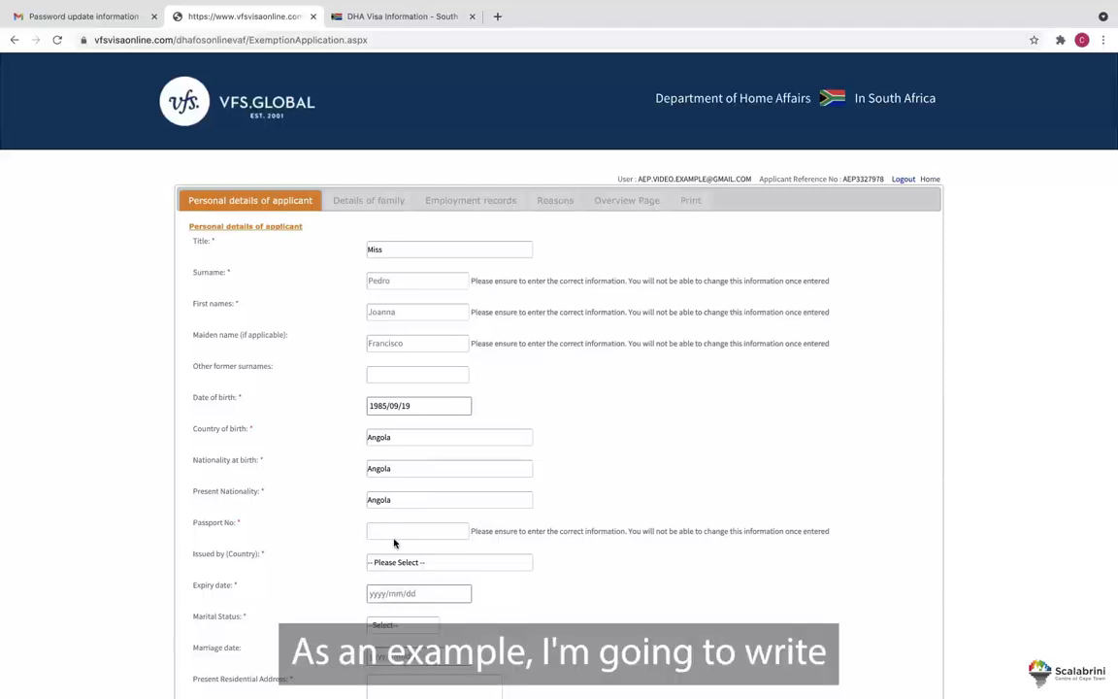
# Enter the passport number, issuing country Angola, and passport expiry date 2025/01/01.
pyautogui.click(392, 532)
pyautogui.write('N123456')
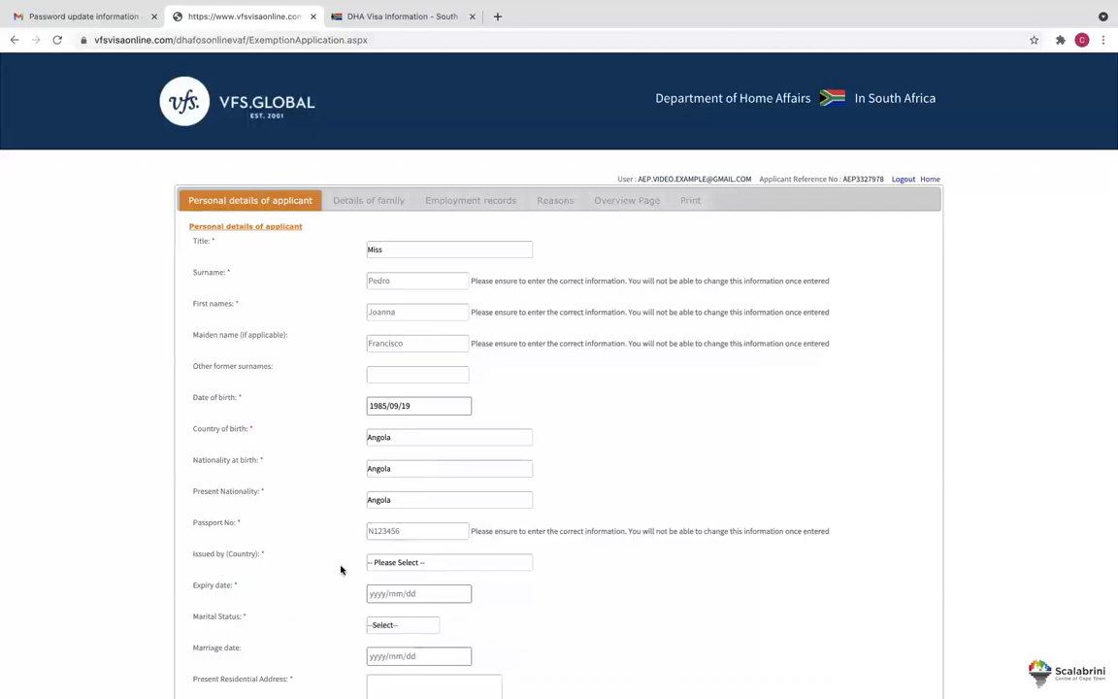
pyautogui.click(402, 563)
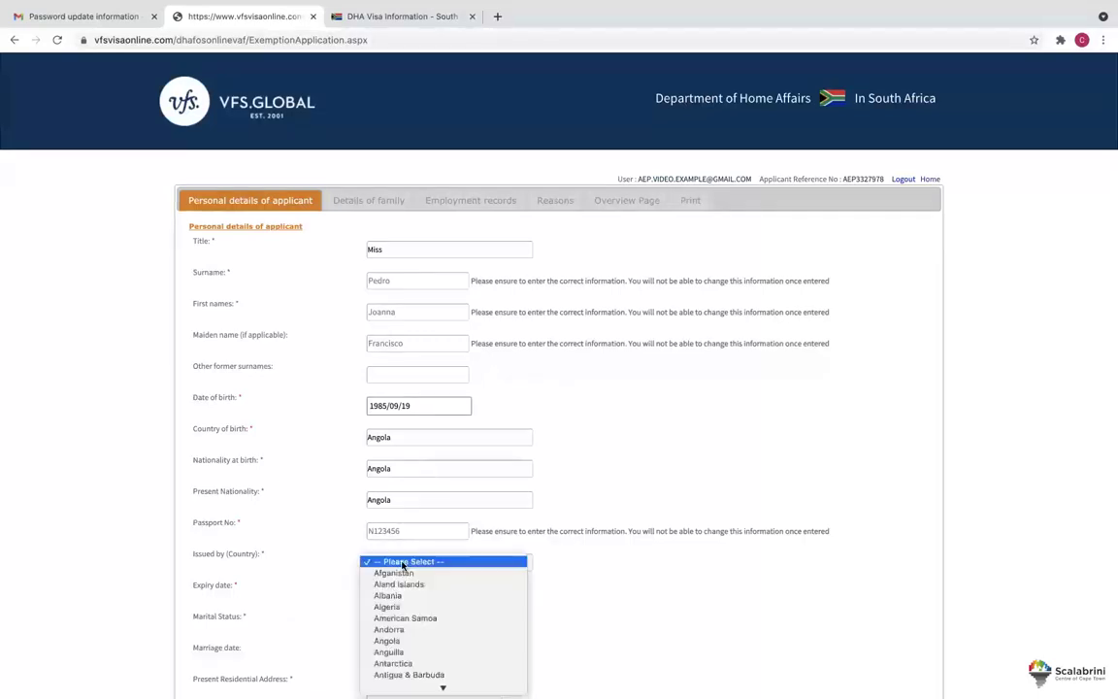
pyautogui.click(391, 639)
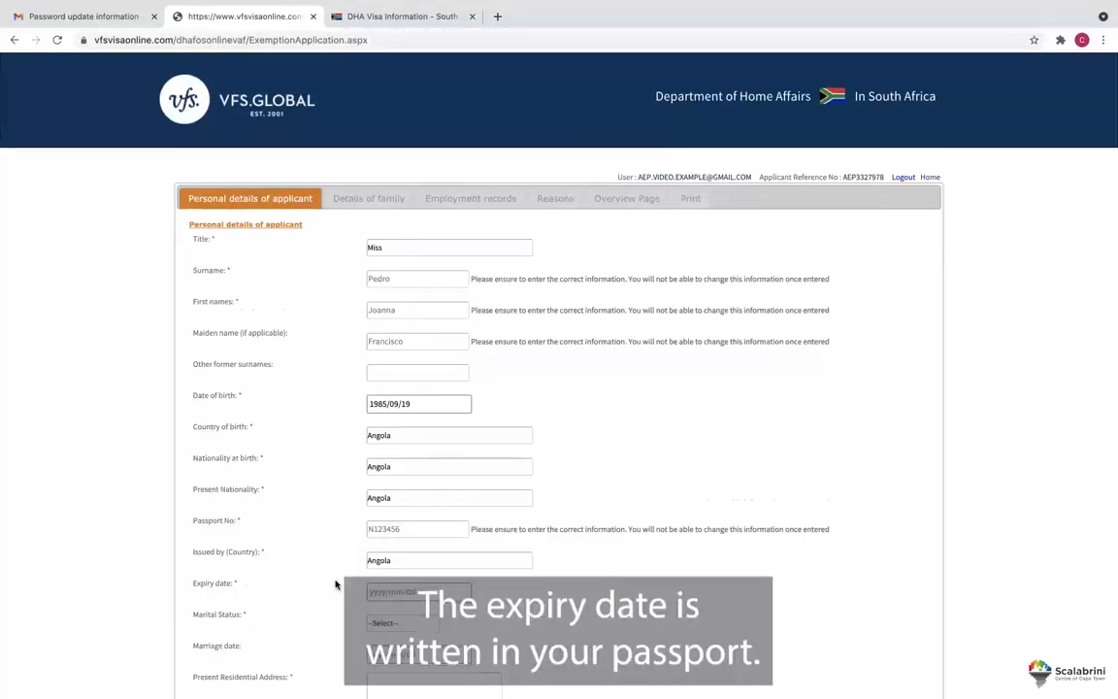
pyautogui.scroll(-2, 337, 581)
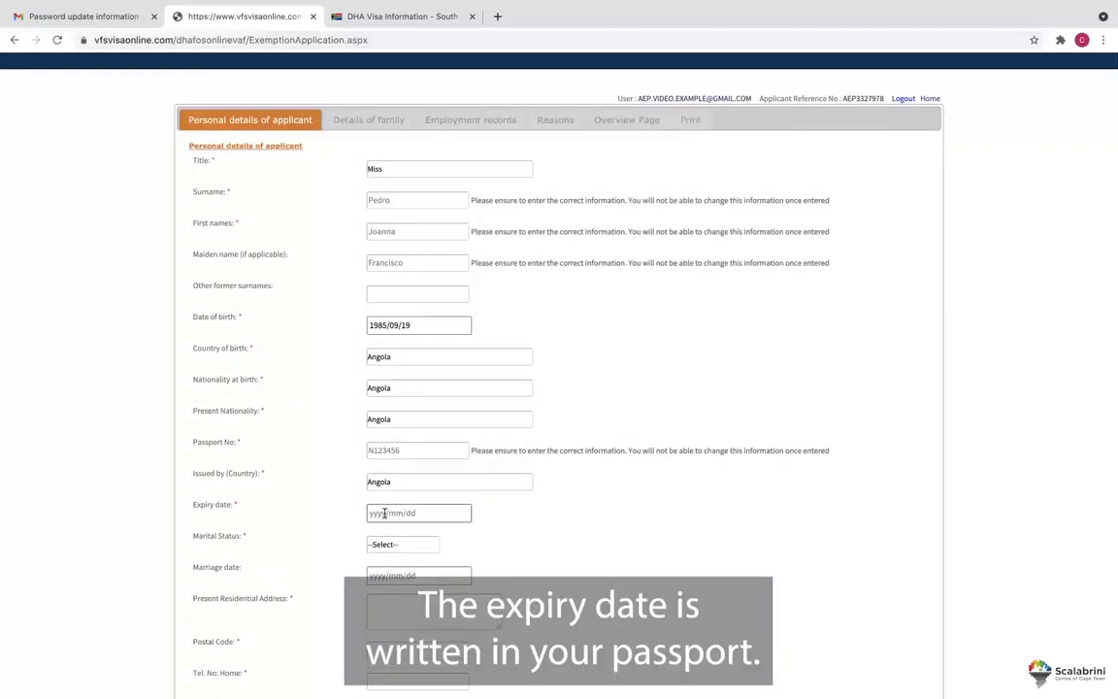
pyautogui.click(384, 513)
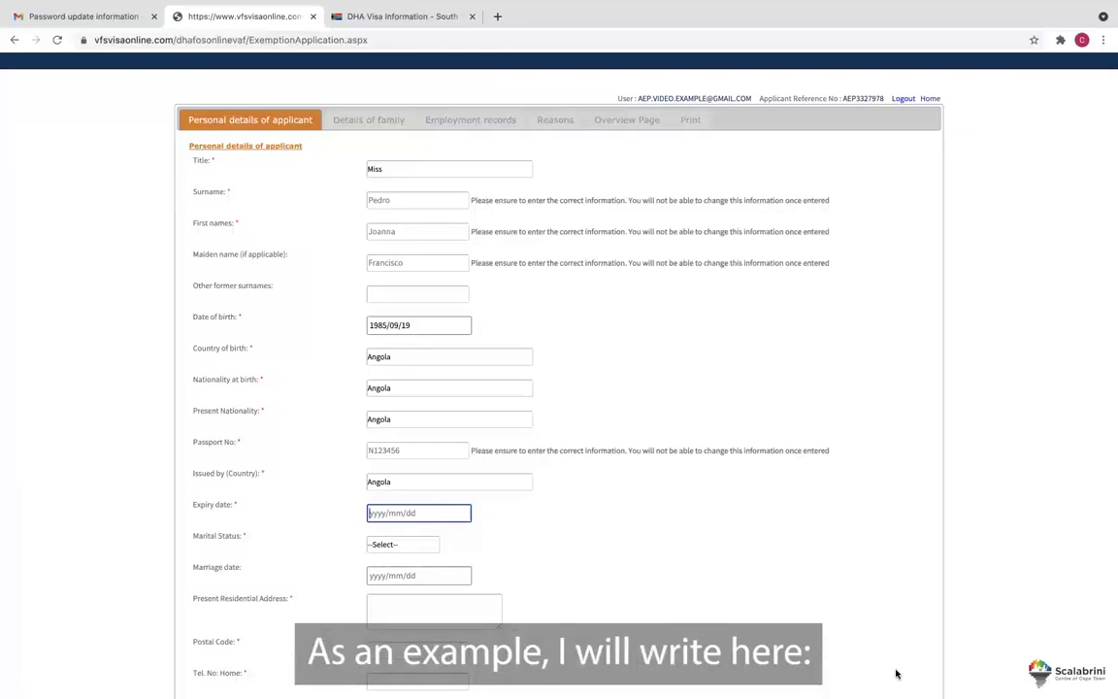
pyautogui.write('2025/01/01')
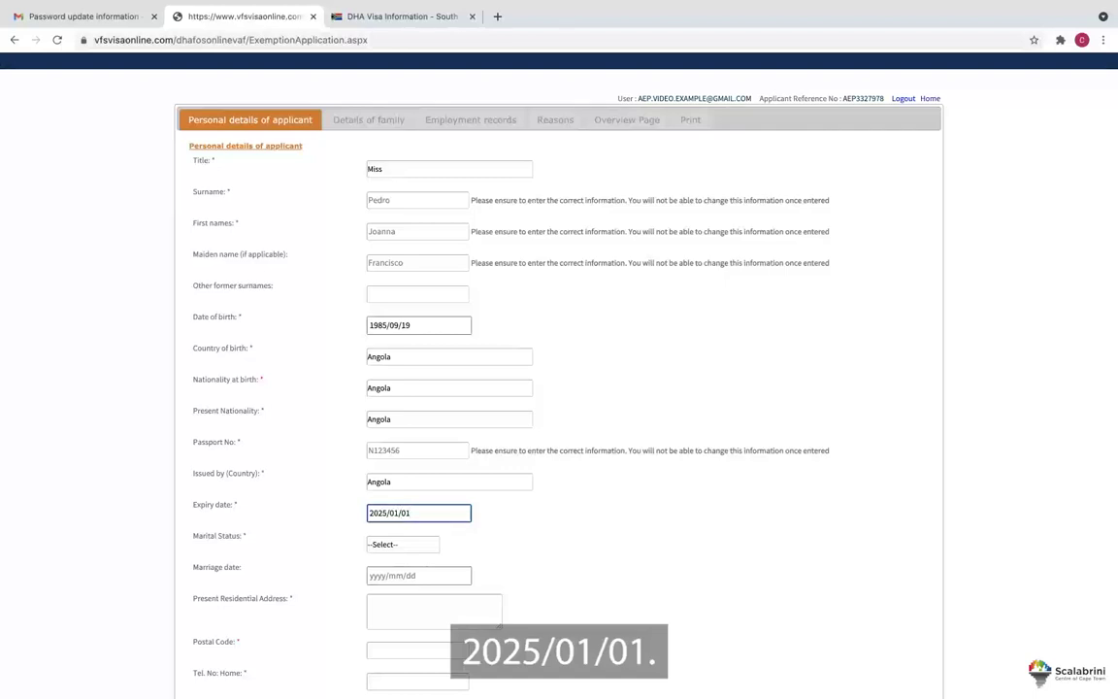
pyautogui.scroll(-2, 353, 462)
pyautogui.click(423, 470)
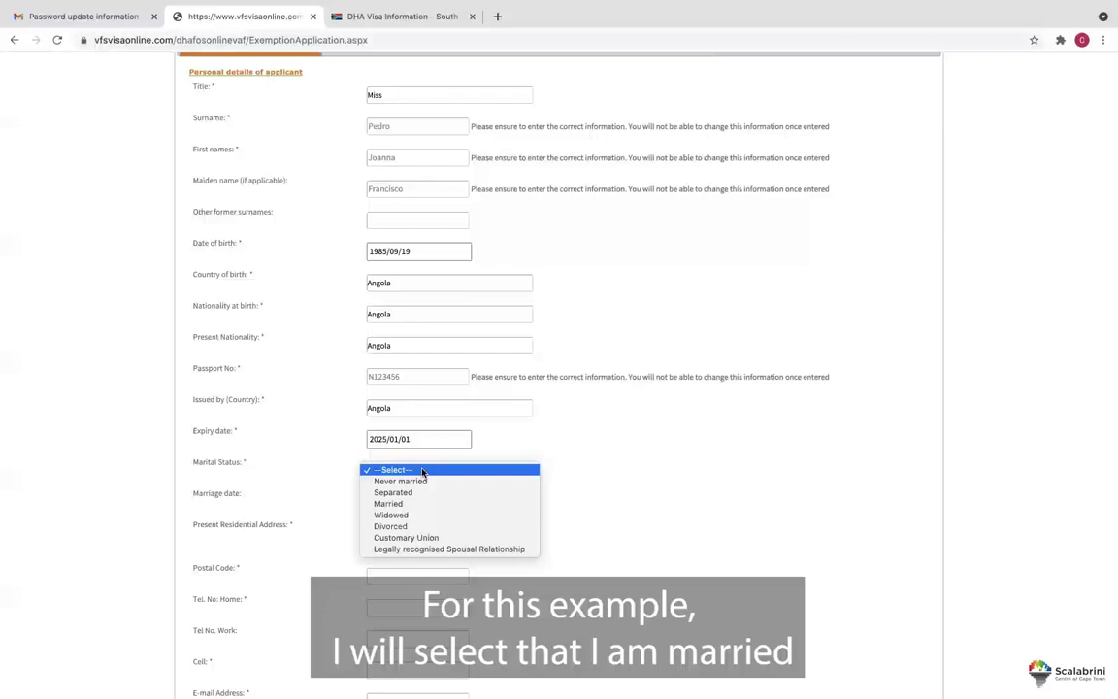
# Set the marital status to Married with marriage date 2017/7/1.
pyautogui.click(388, 503)
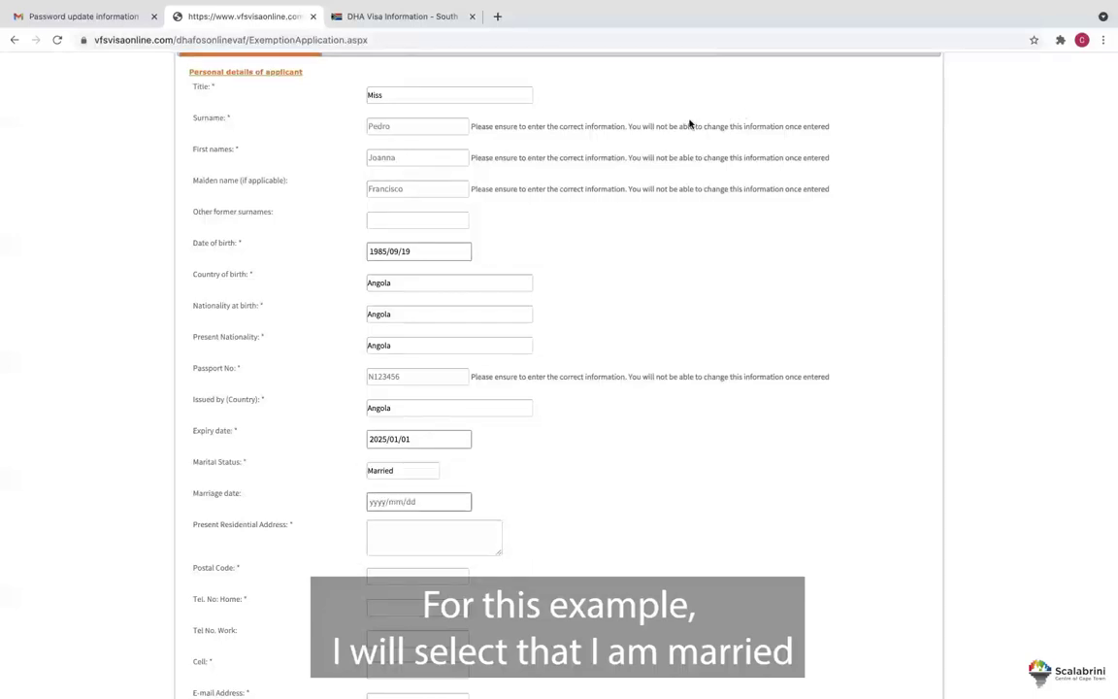
pyautogui.click(432, 502)
pyautogui.write('2017/')
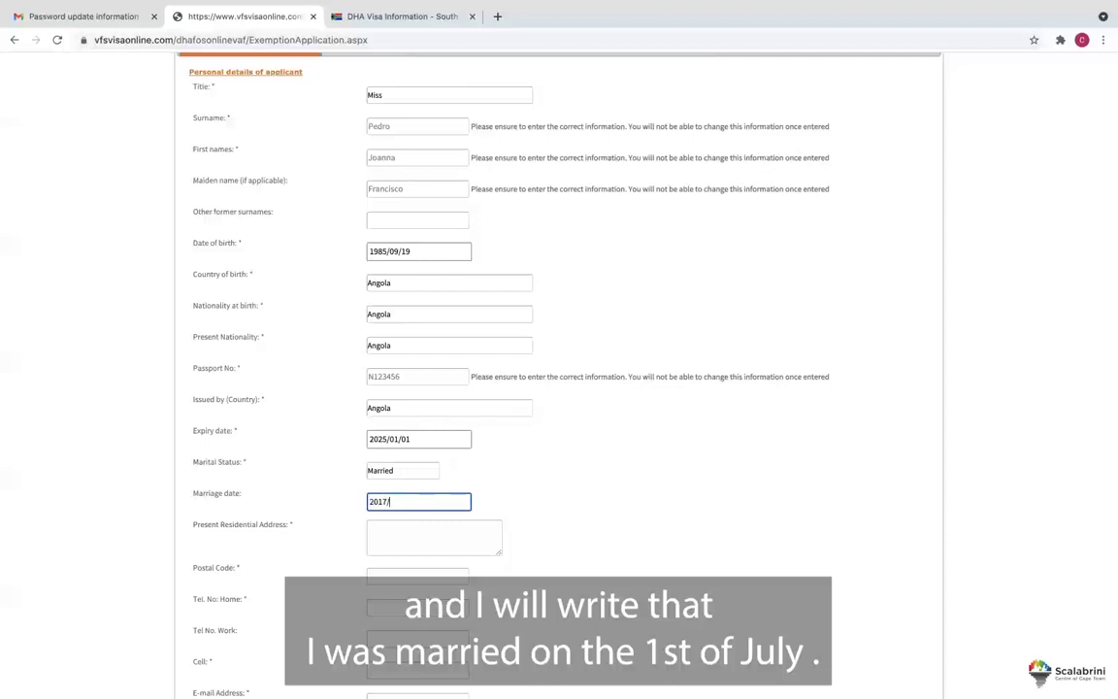
pyautogui.write('0')
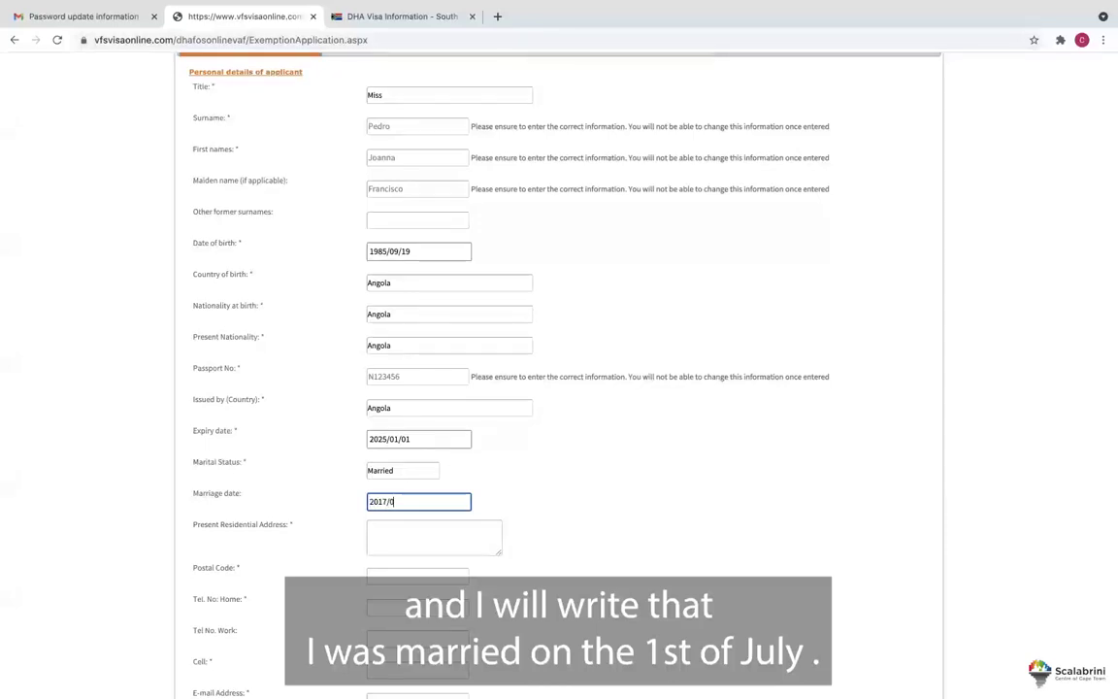
pyautogui.write('7/1')
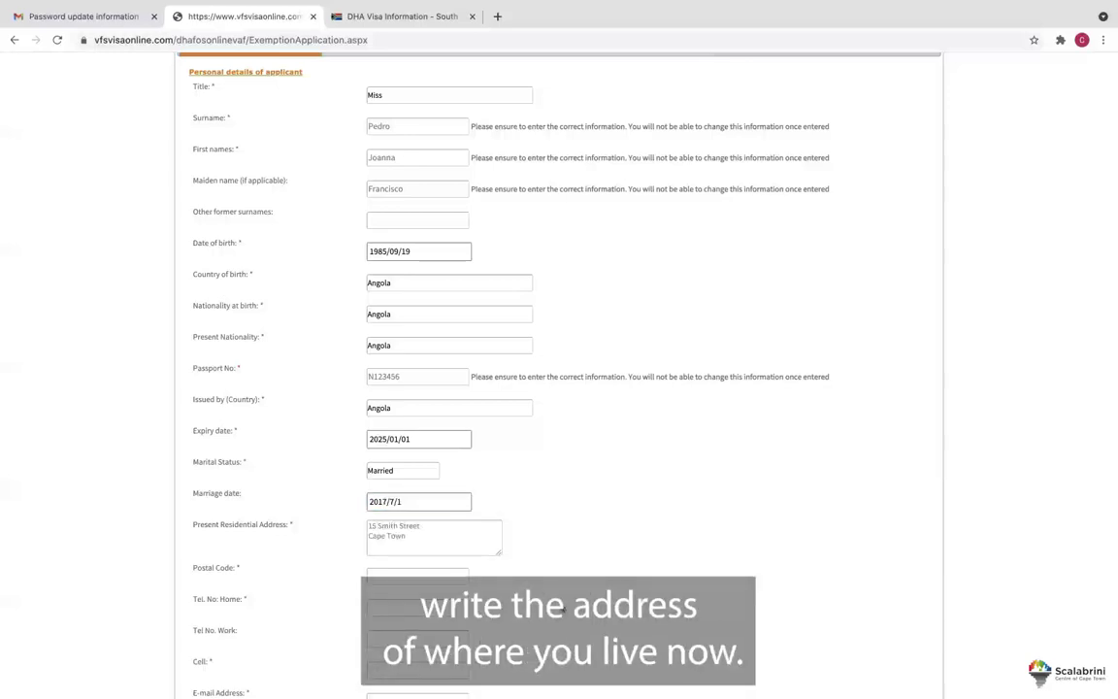
# Fill in the applicant's home and cell phone numbers and e-mail address.
pyautogui.scroll(-1, 556, 580)
pyautogui.click(437, 569)
pyautogui.write('021000000')
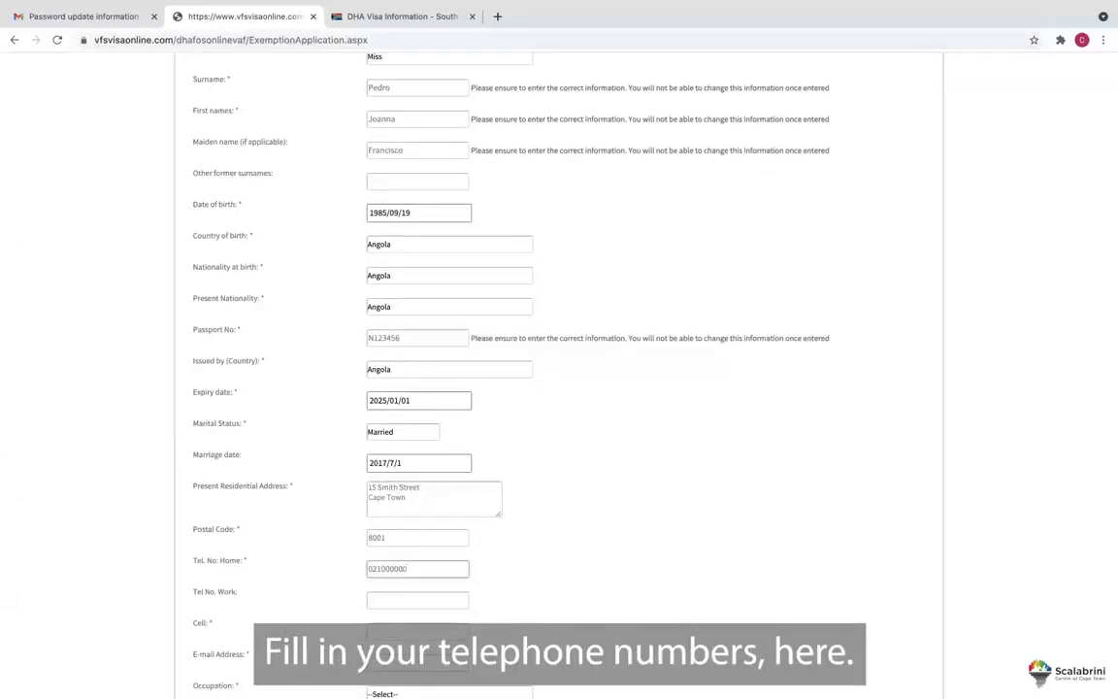
pyautogui.click(418, 632)
pyautogui.write('91666666')
pyautogui.write('66666666')
pyautogui.scroll(-1, 559, 388)
pyautogui.press('Tab')
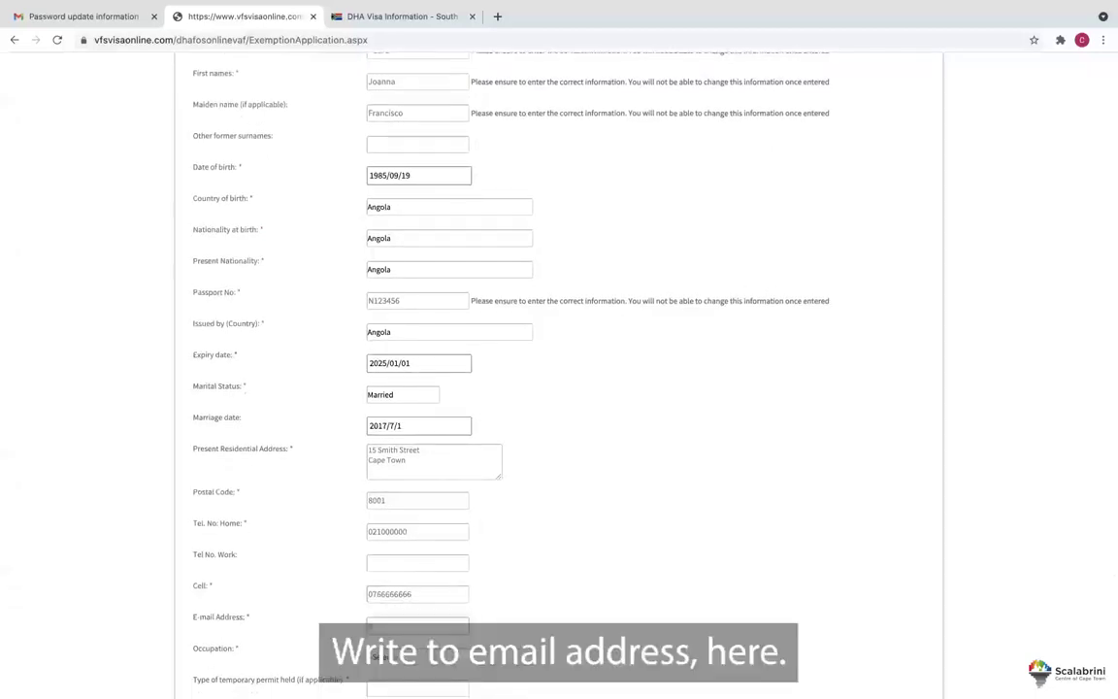
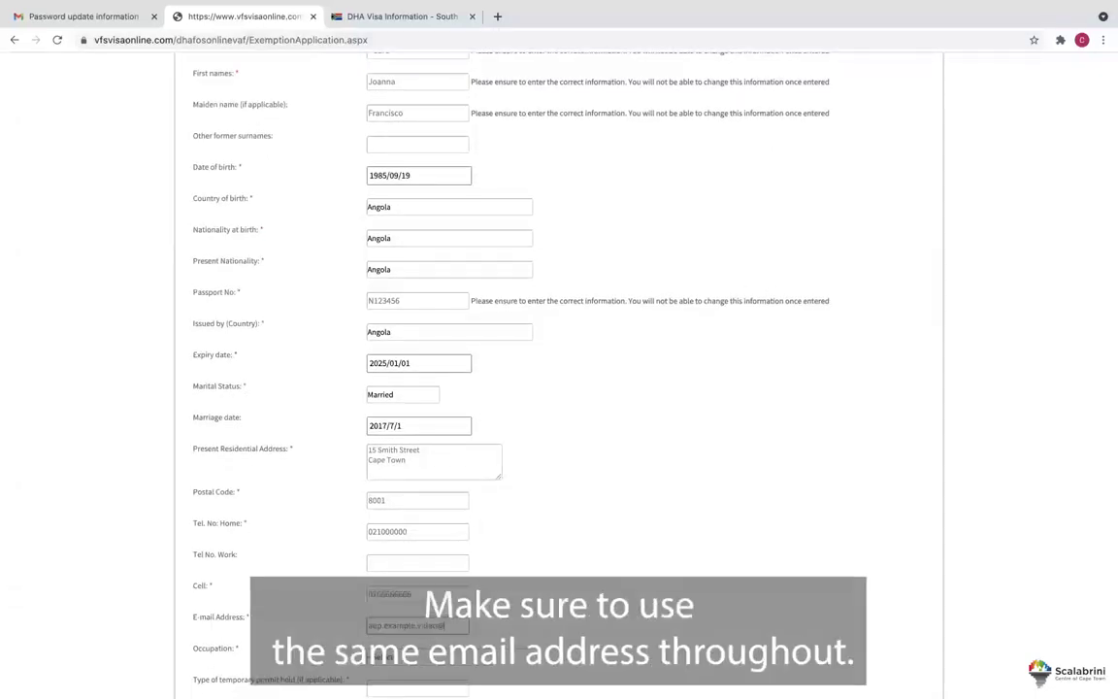
# Finish the e-mail entry and set the applicant's occupation to Other.
pyautogui.click(529, 589)
pyautogui.scroll(-3, 529, 589)
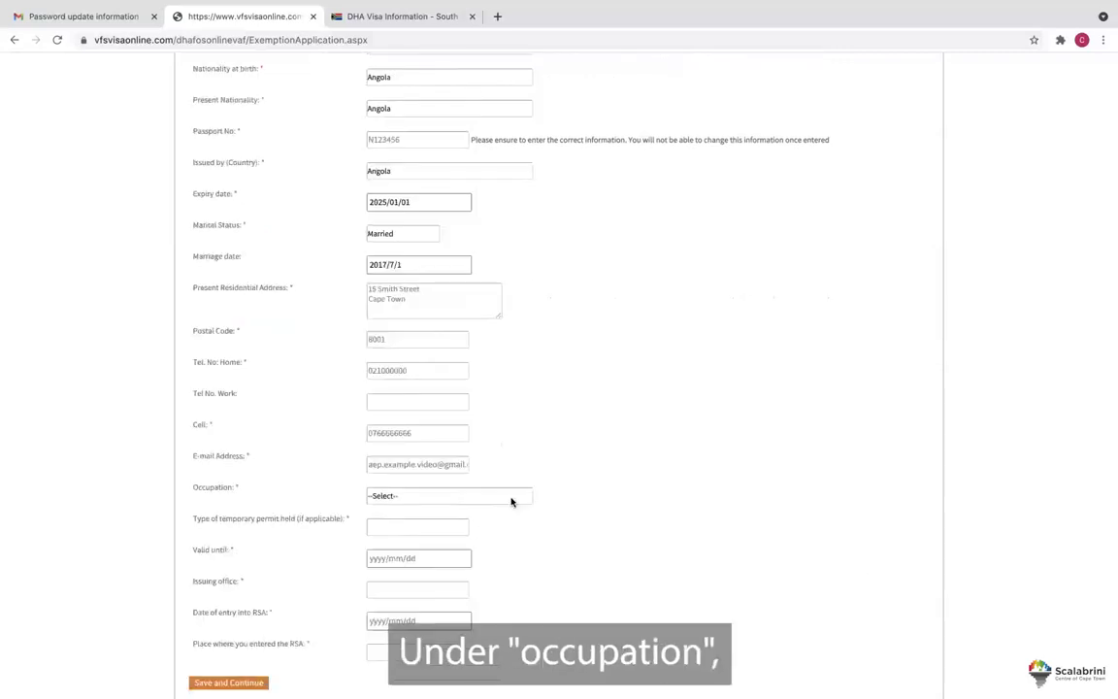
pyautogui.click(512, 498)
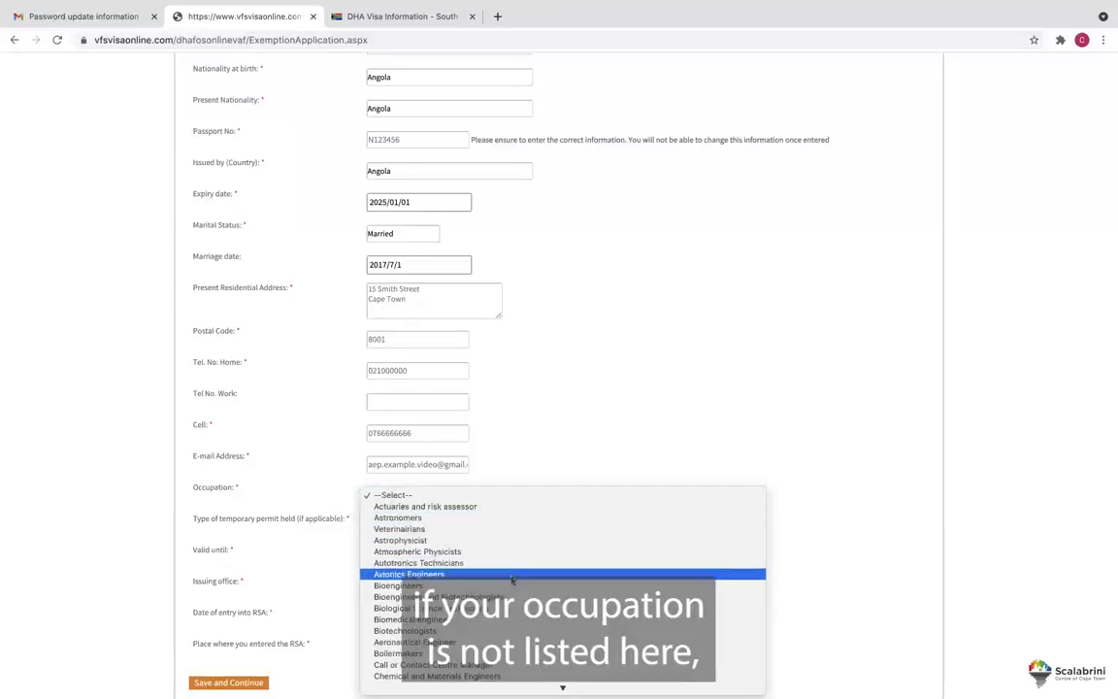
pyautogui.scroll(-10, 521, 628)
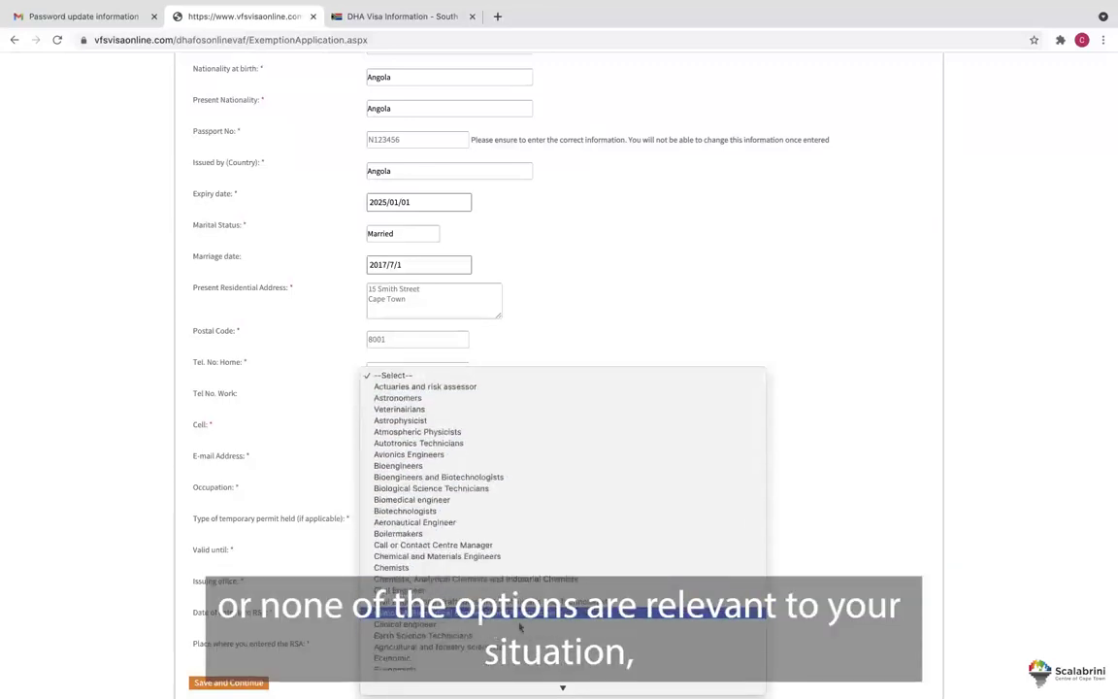
pyautogui.scroll(-5, 521, 628)
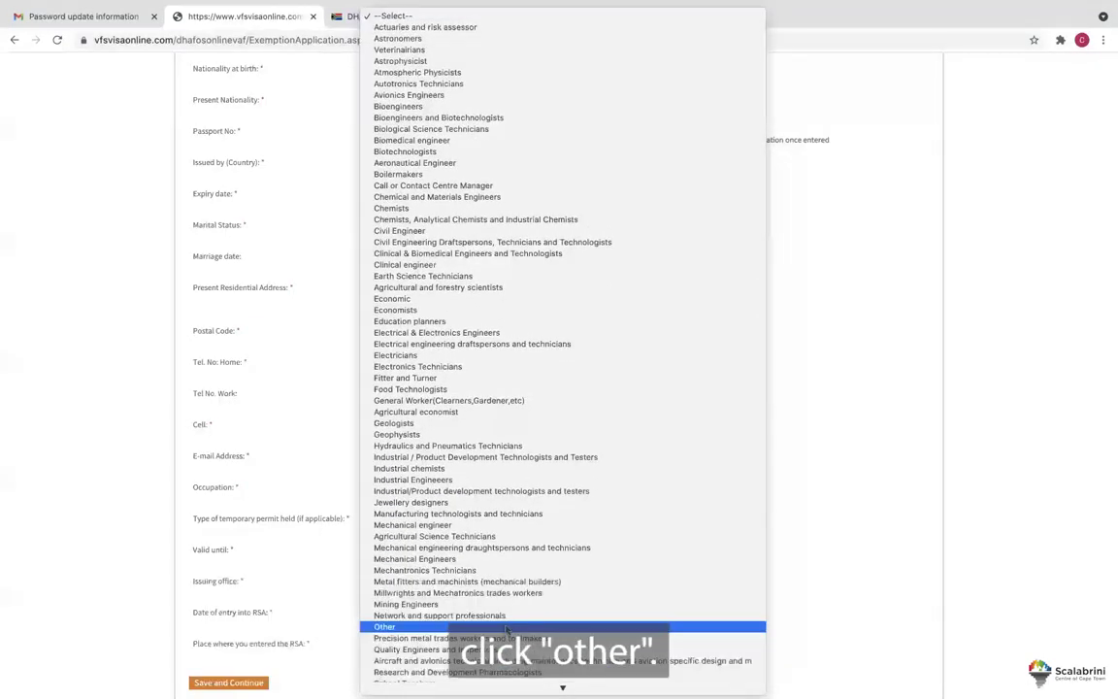
pyautogui.click(507, 626)
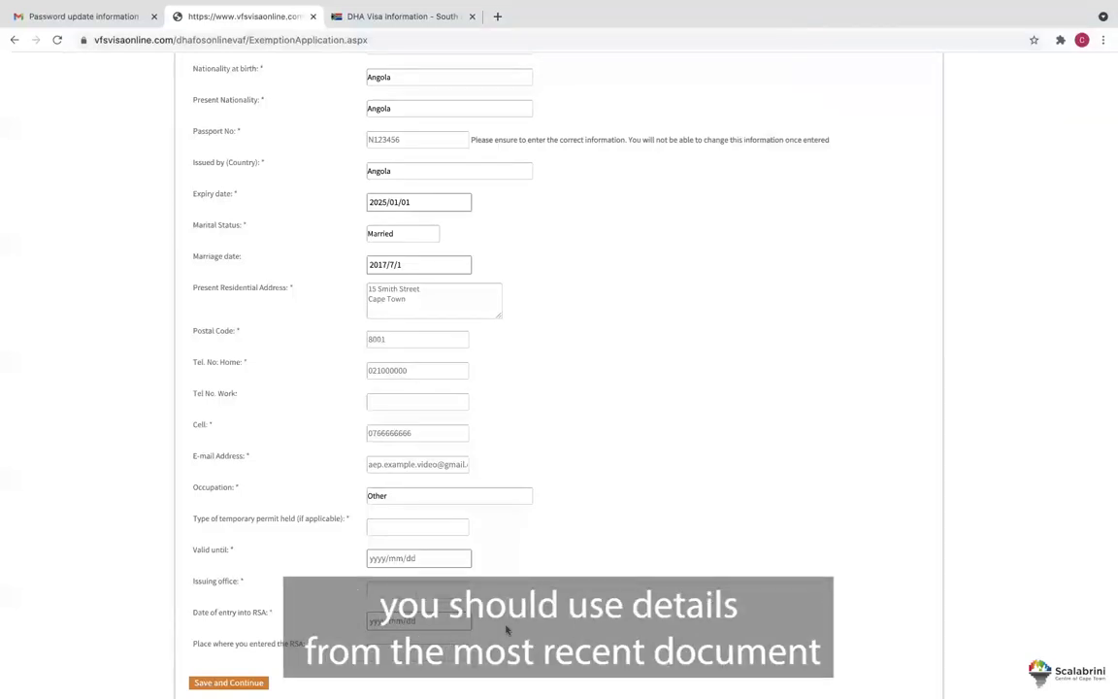
# Enter Refugee Document as the type of temporary permit held.
pyautogui.click(422, 534)
pyautogui.click(411, 549)
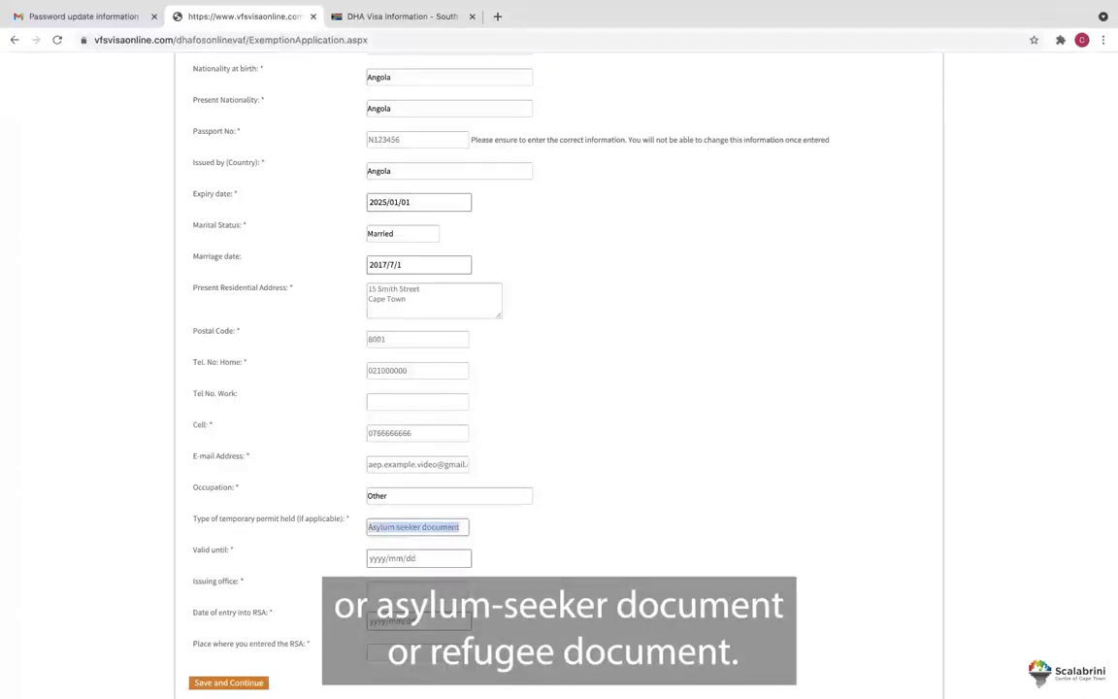
pyautogui.write('Refugee Document')
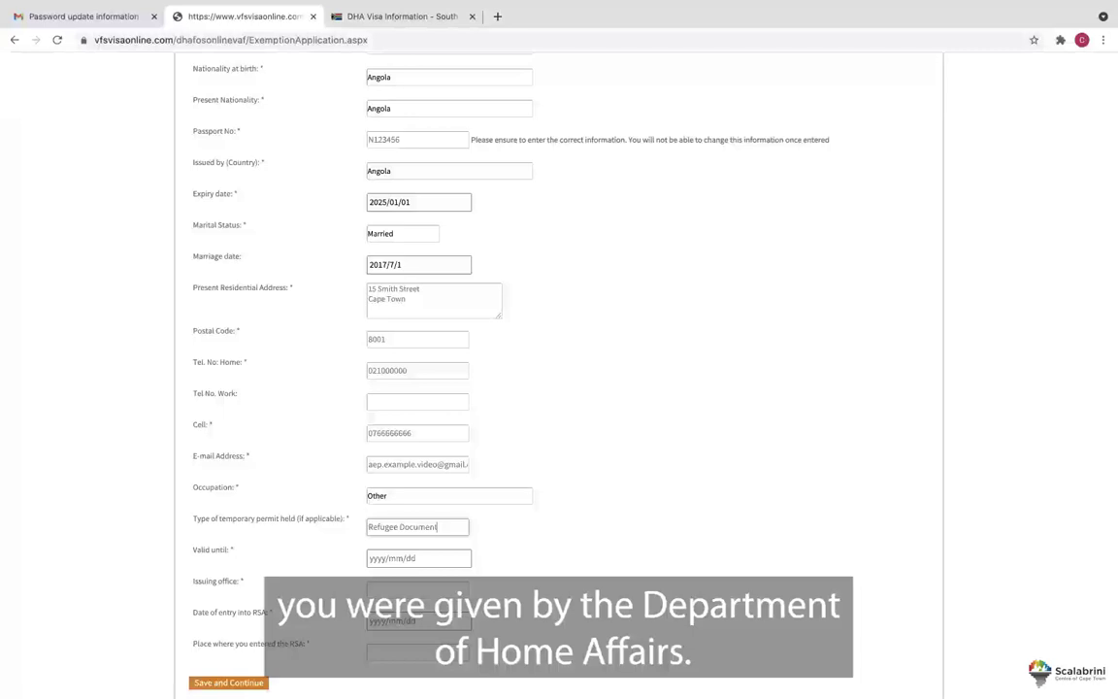
# Set the permit valid until 2015/12/31 and fill in the issuing office.
pyautogui.click(370, 559)
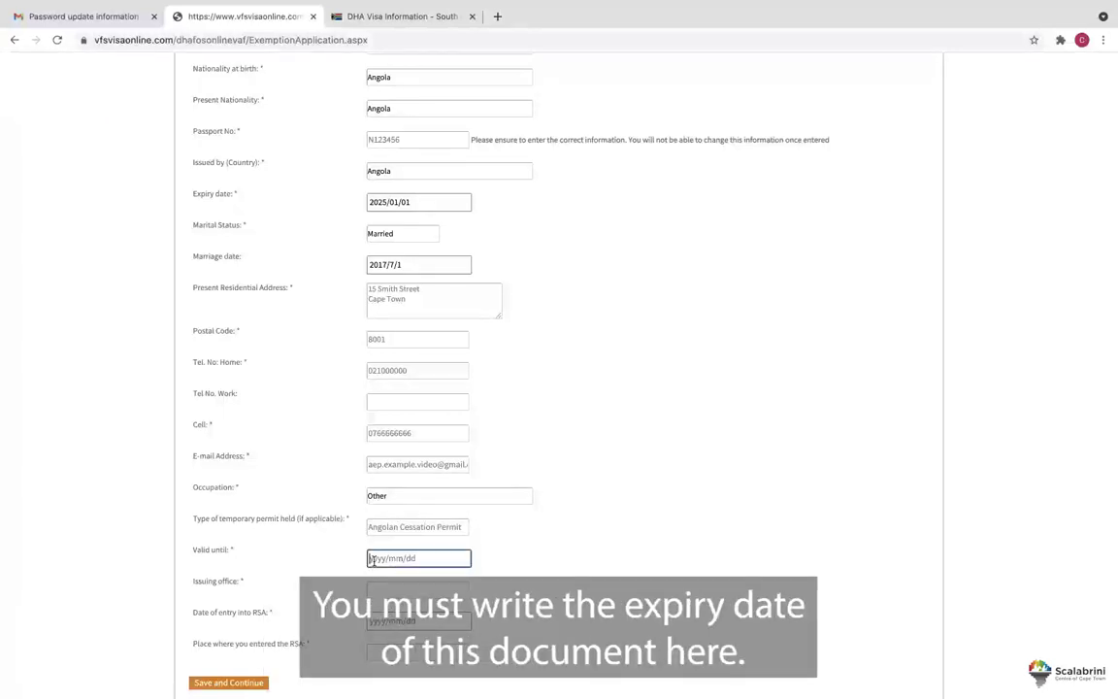
pyautogui.write('2015/12/31')
pyautogui.click(385, 588)
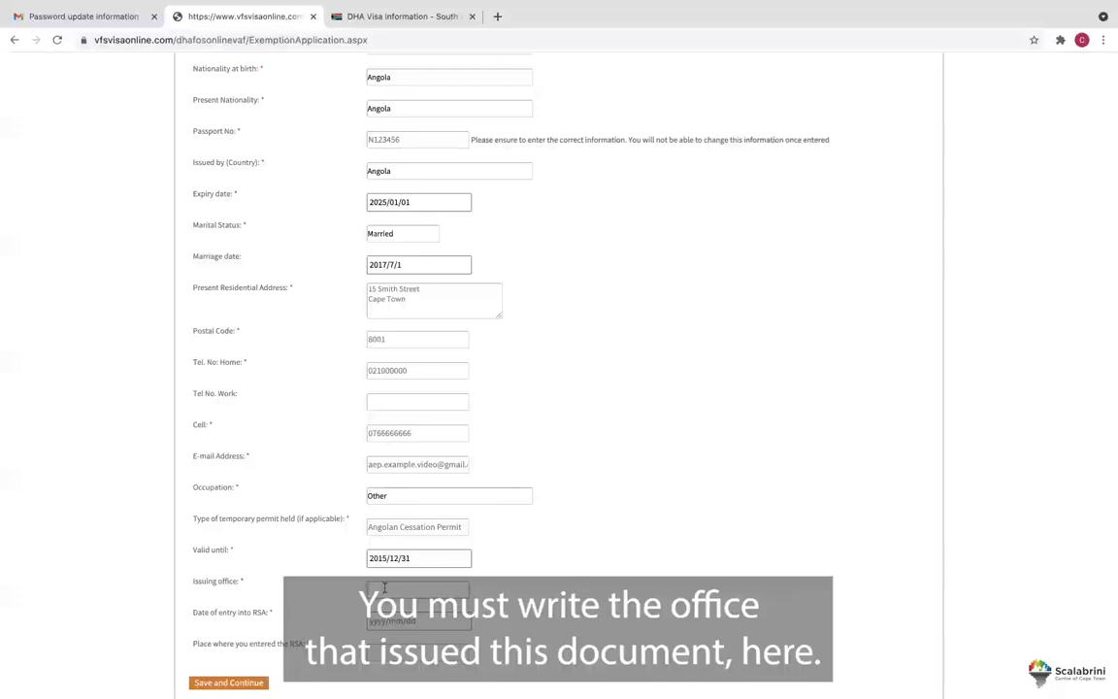
pyautogui.write('RR')
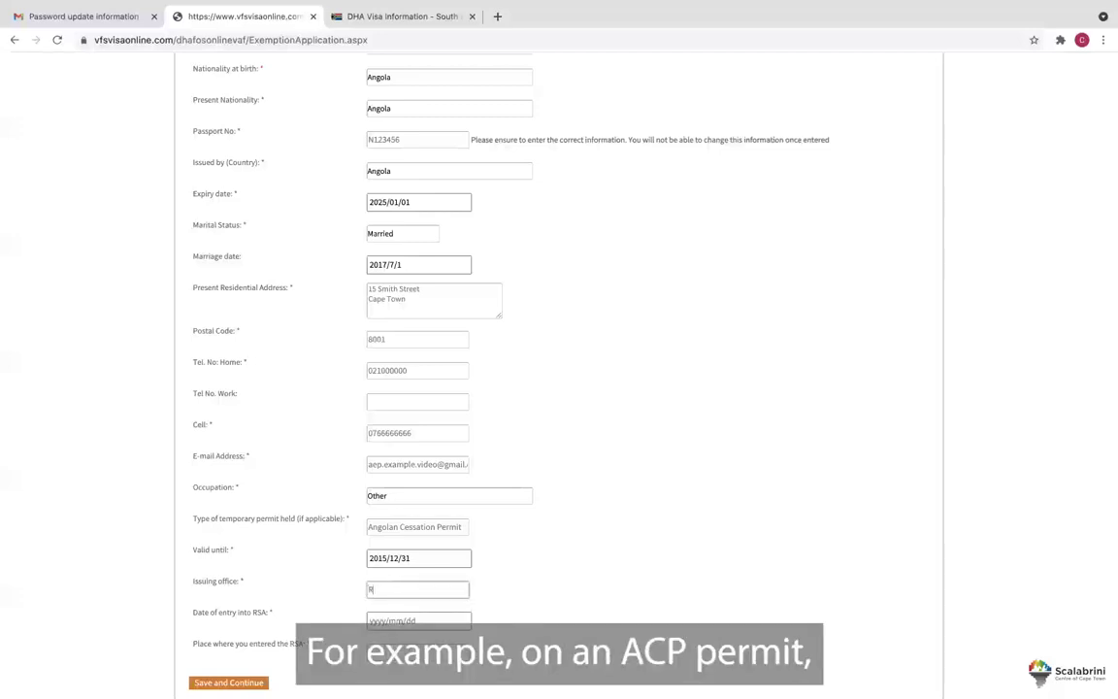
pyautogui.press('BackSpace')
pyautogui.press('BackSpace')
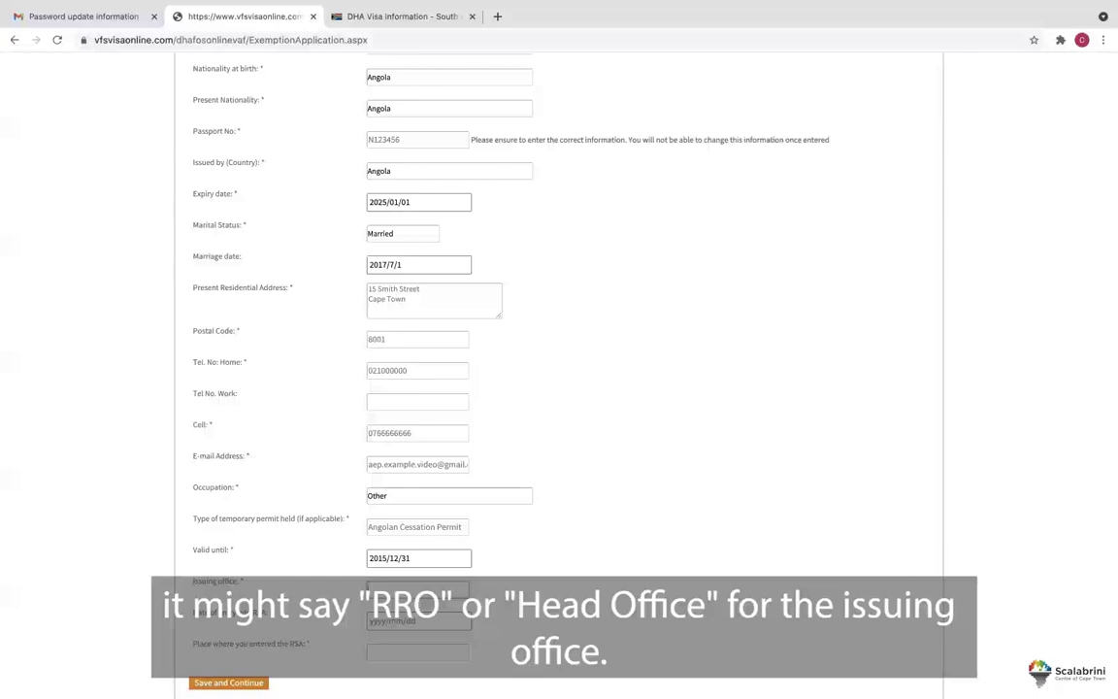
pyautogui.write('RR')
pyautogui.write(' Office')
# Record the entry into RSA on 1999/01/01 at Springbok.
pyautogui.scroll(-1, 489, 591)
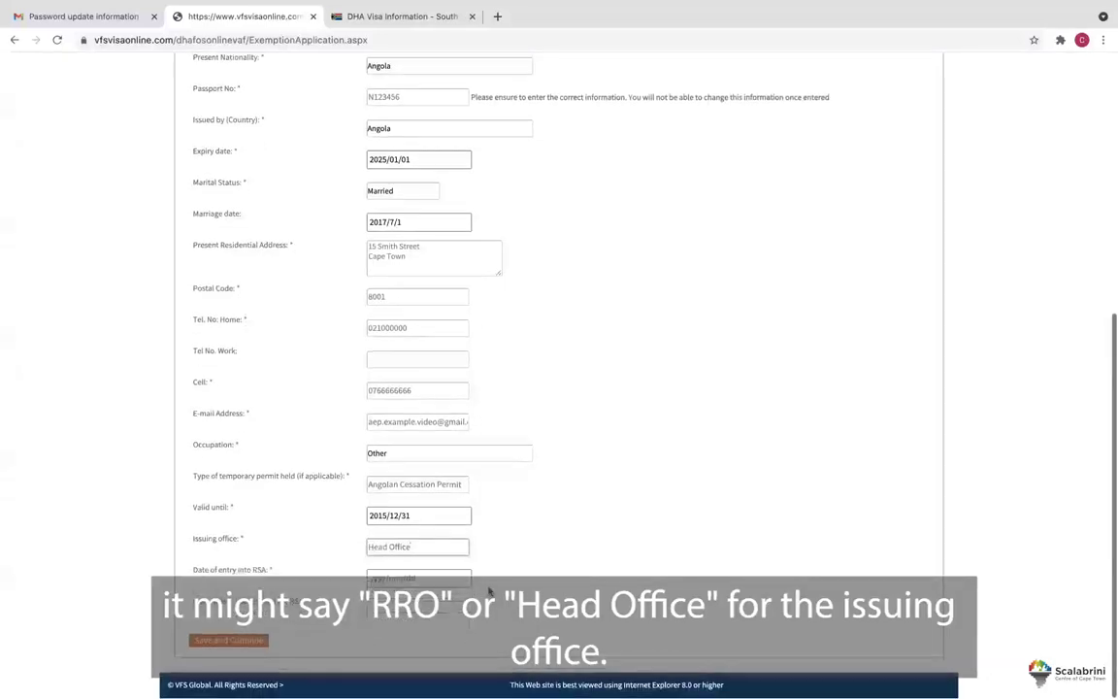
pyautogui.click(440, 580)
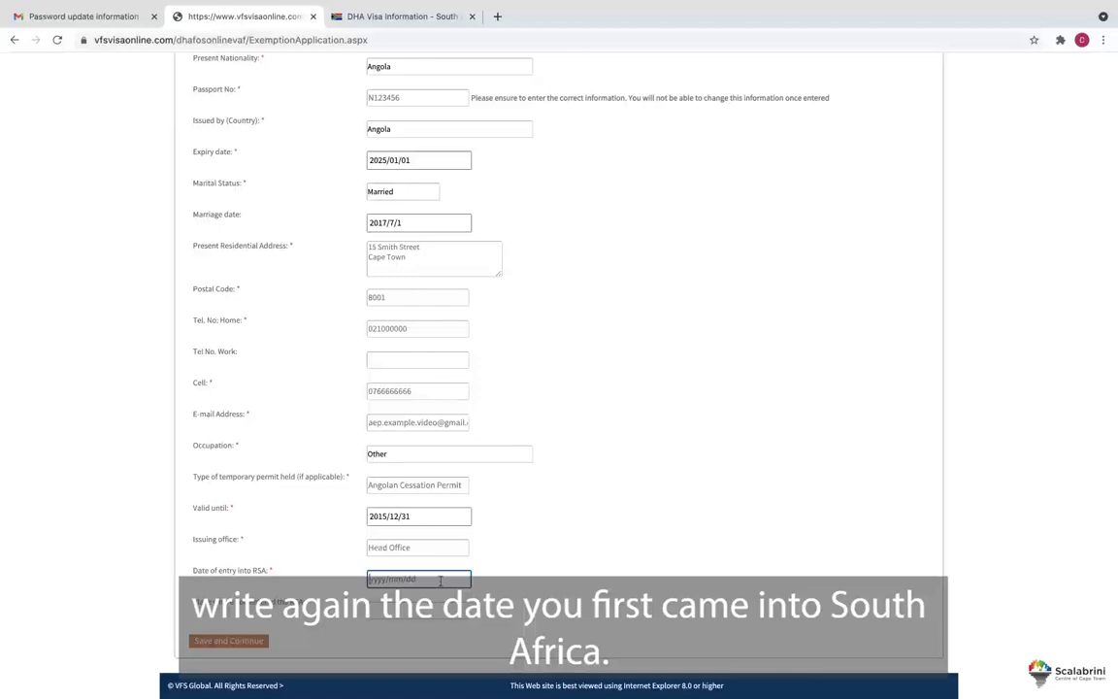
pyautogui.write('1999/')
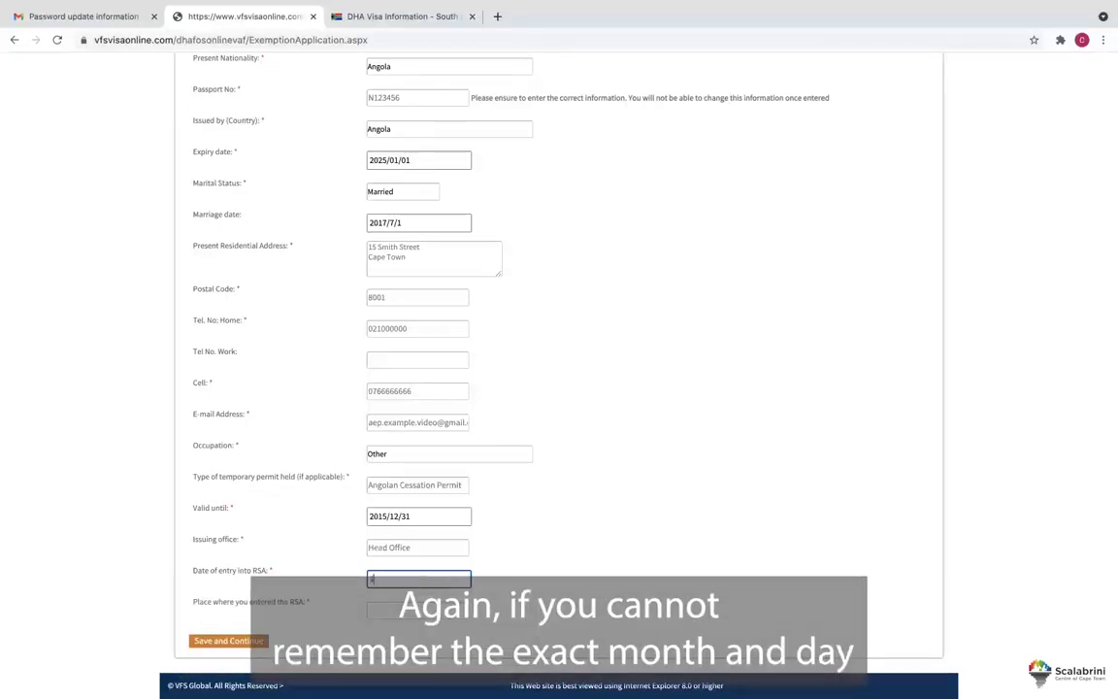
pyautogui.write('01/01')
pyautogui.press('Tab')
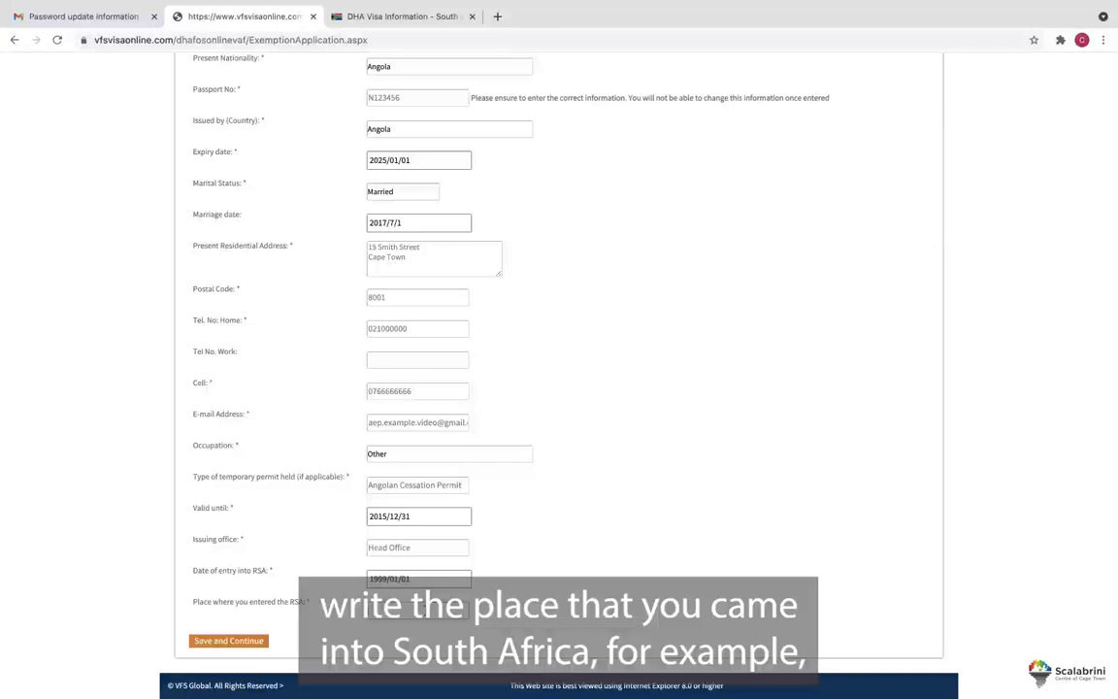
pyautogui.click(425, 609)
pyautogui.write('Spin')
pyautogui.write('ngbok')
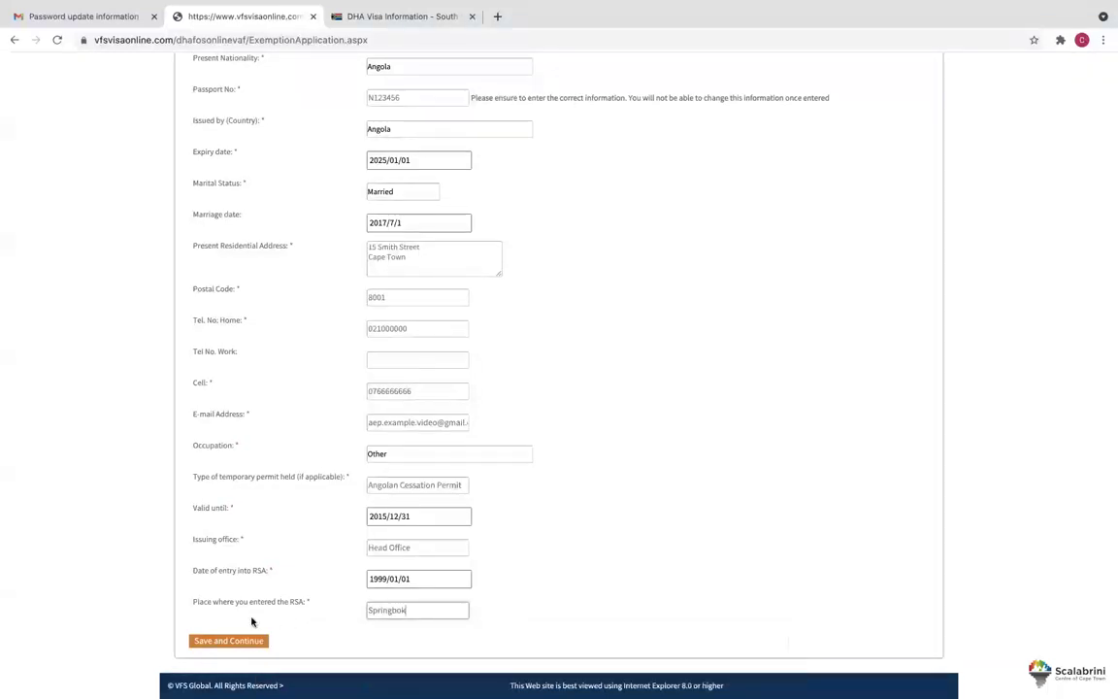
# Save the personal details, then give the spouse title Mr, surname and first names.
pyautogui.click(227, 640)
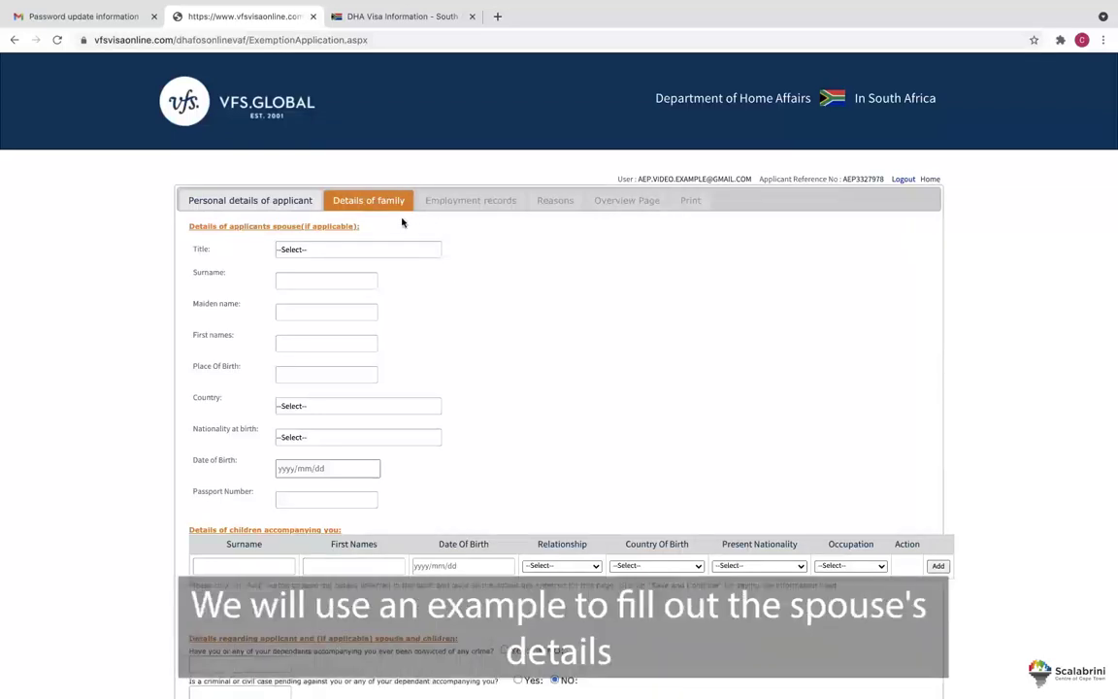
pyautogui.click(394, 250)
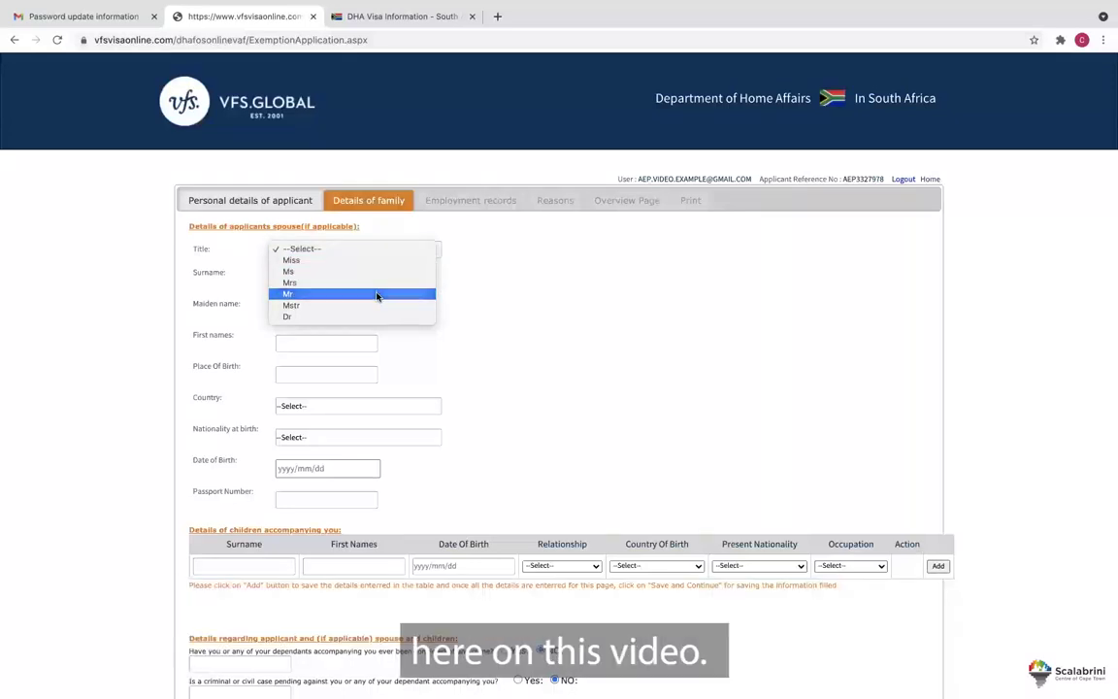
pyautogui.click(378, 294)
pyautogui.click(337, 277)
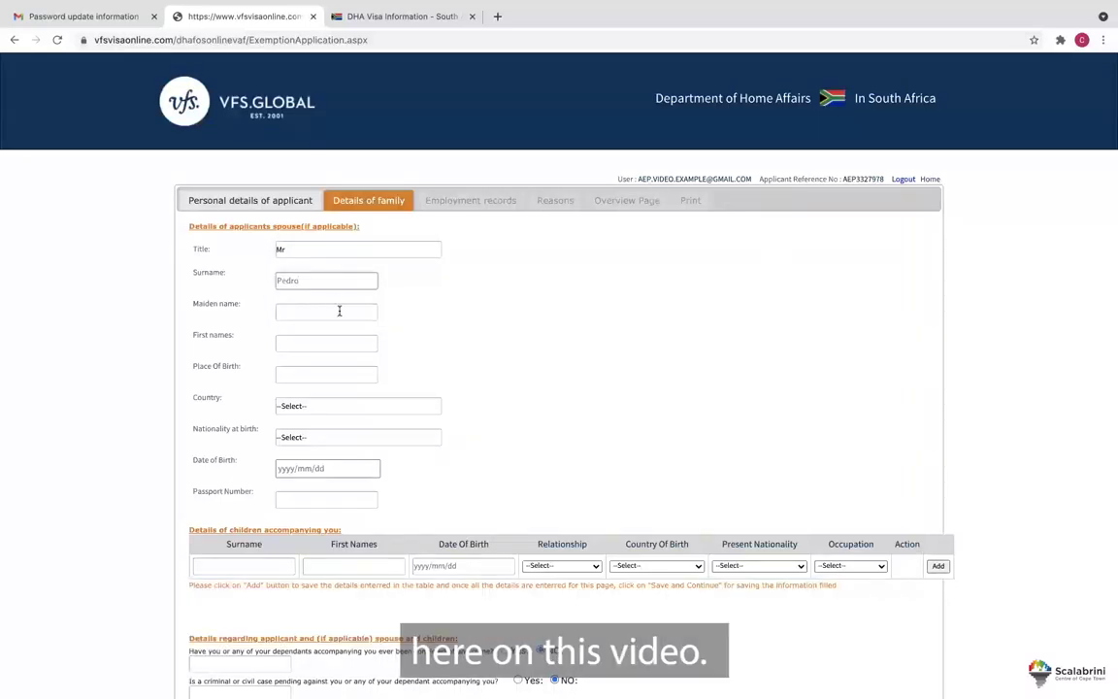
pyautogui.click(327, 340)
# Set the spouse's place of birth to Luanda and country to Angola.
pyautogui.click(322, 372)
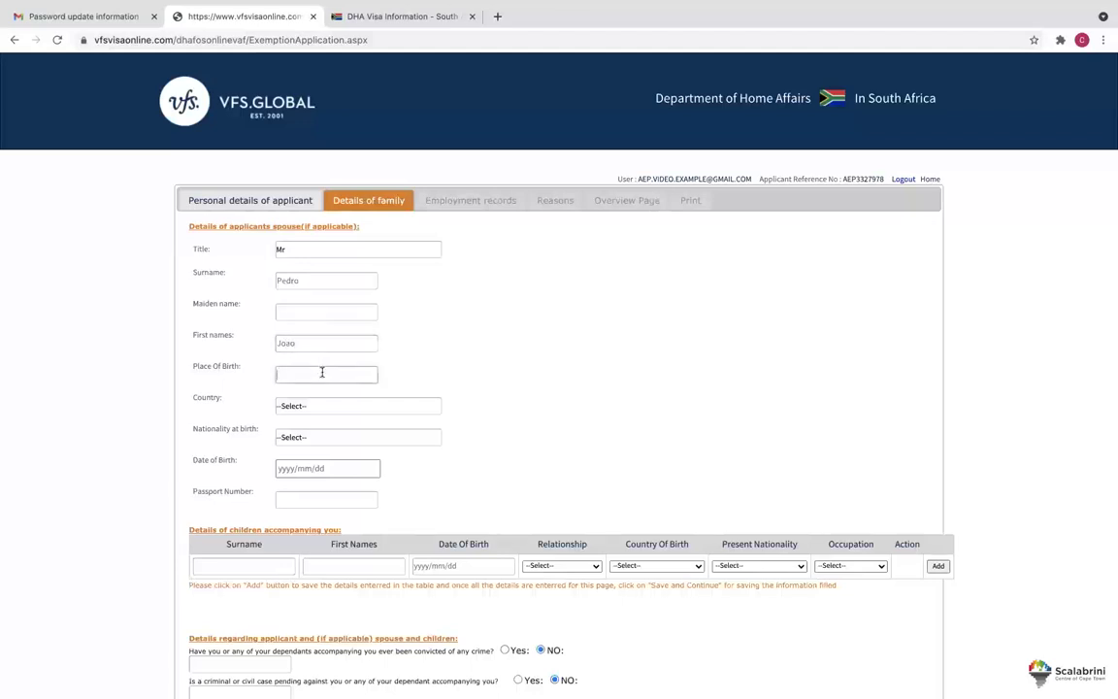
pyautogui.write('Luanda')
pyautogui.click(338, 406)
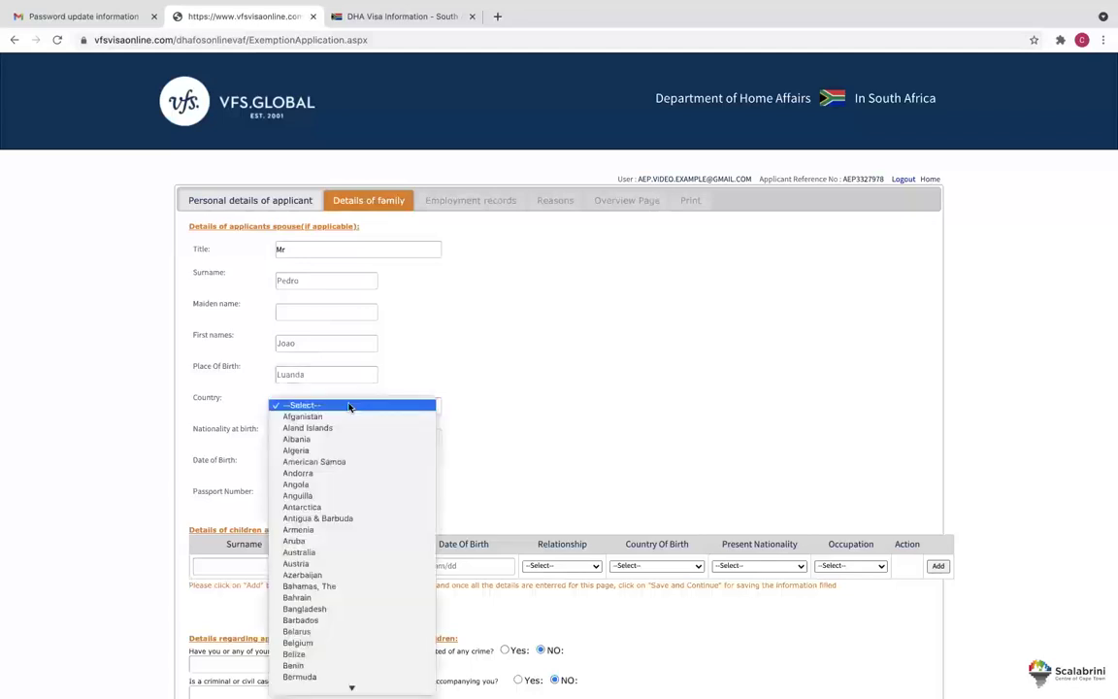
pyautogui.click(340, 483)
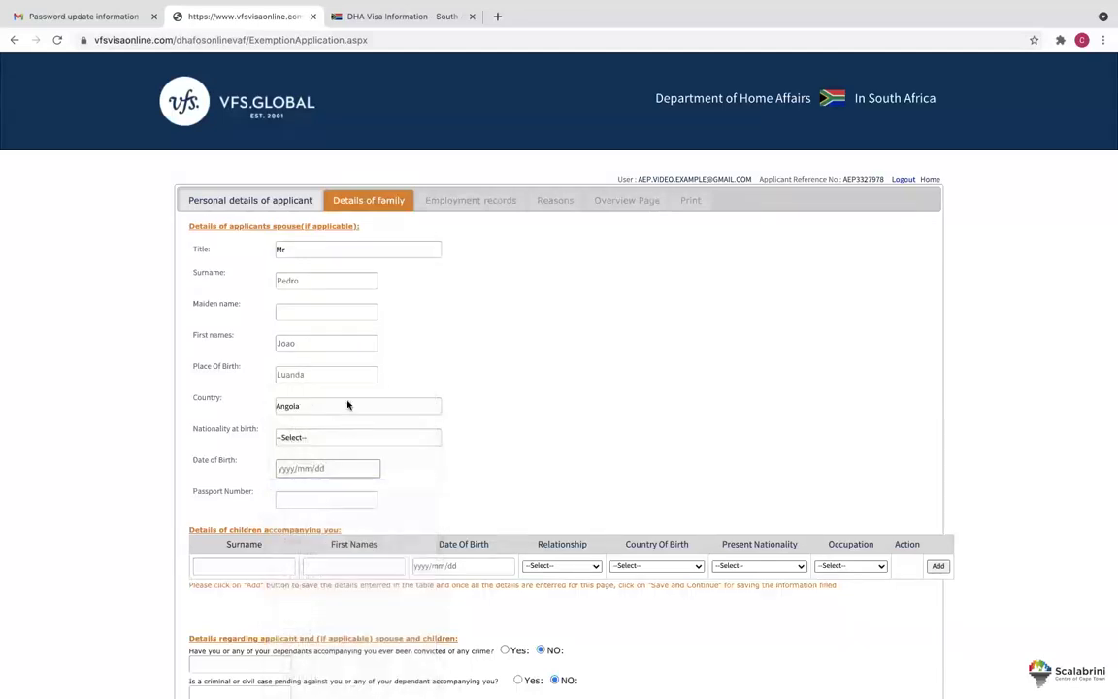
pyautogui.click(346, 403)
pyautogui.click(346, 406)
pyautogui.click(346, 438)
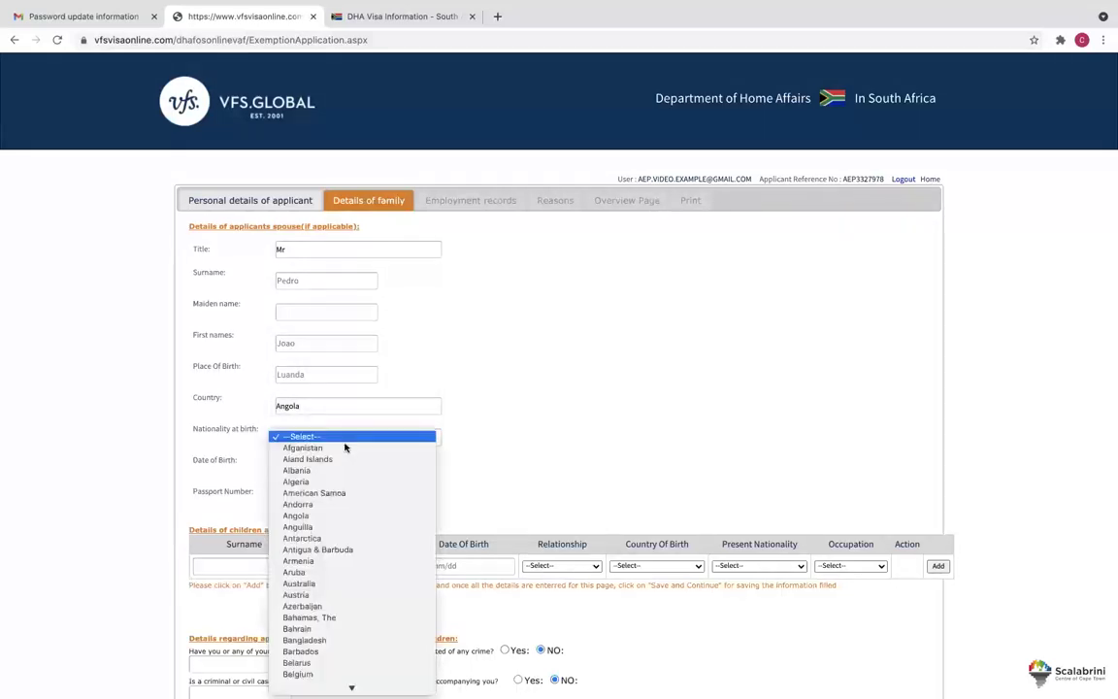
pyautogui.click(339, 515)
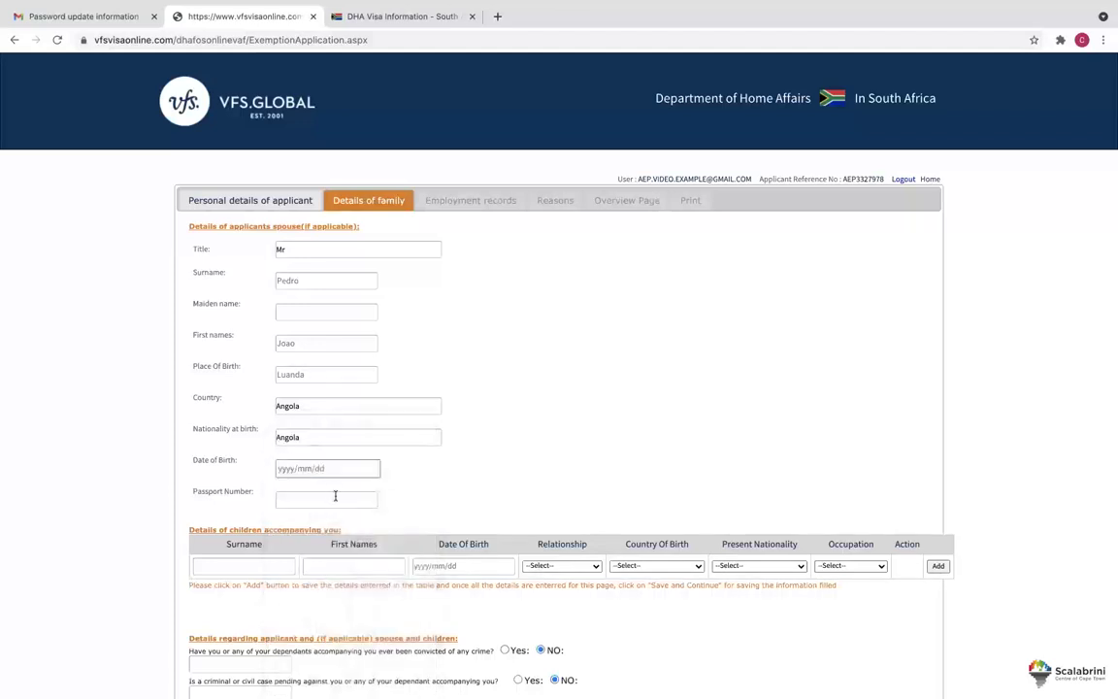
pyautogui.click(335, 468)
pyautogui.write('19')
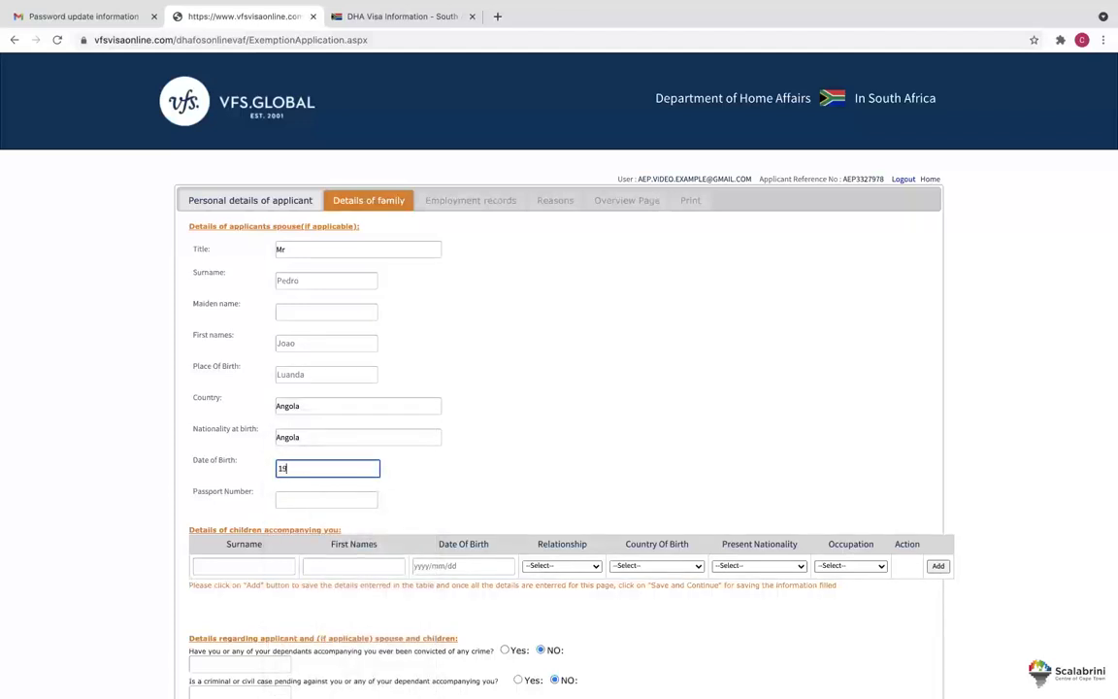
pyautogui.write('85/01/04')
pyautogui.click(327, 498)
pyautogui.write('N123')
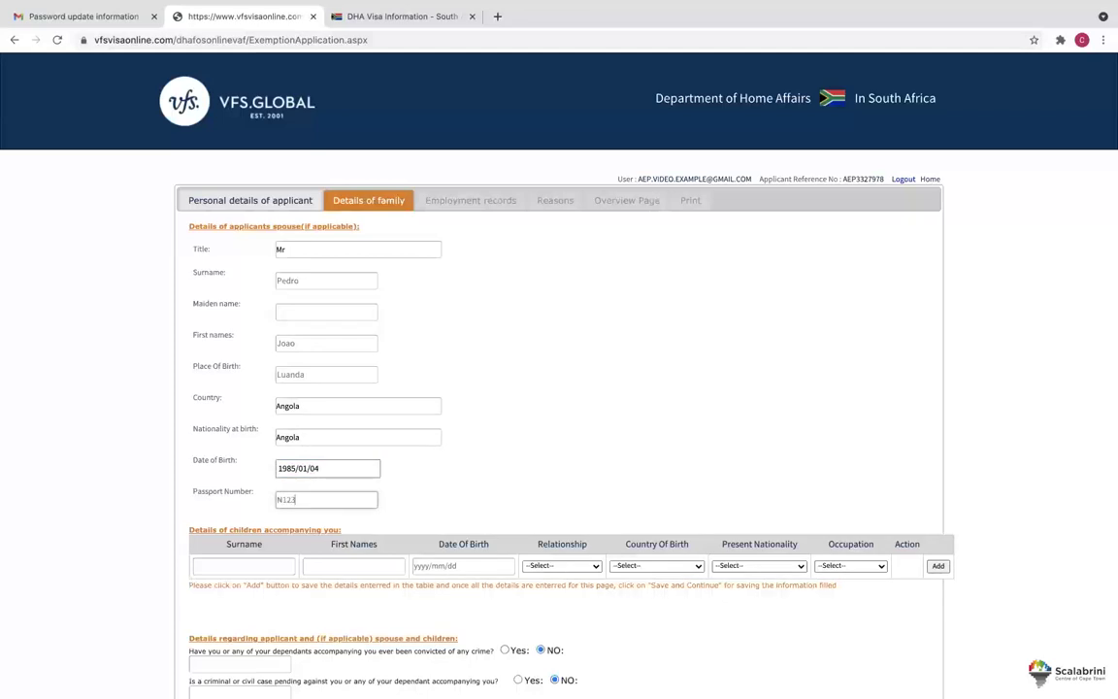
pyautogui.write('4567')
pyautogui.click(462, 490)
pyautogui.scroll(-2, 462, 491)
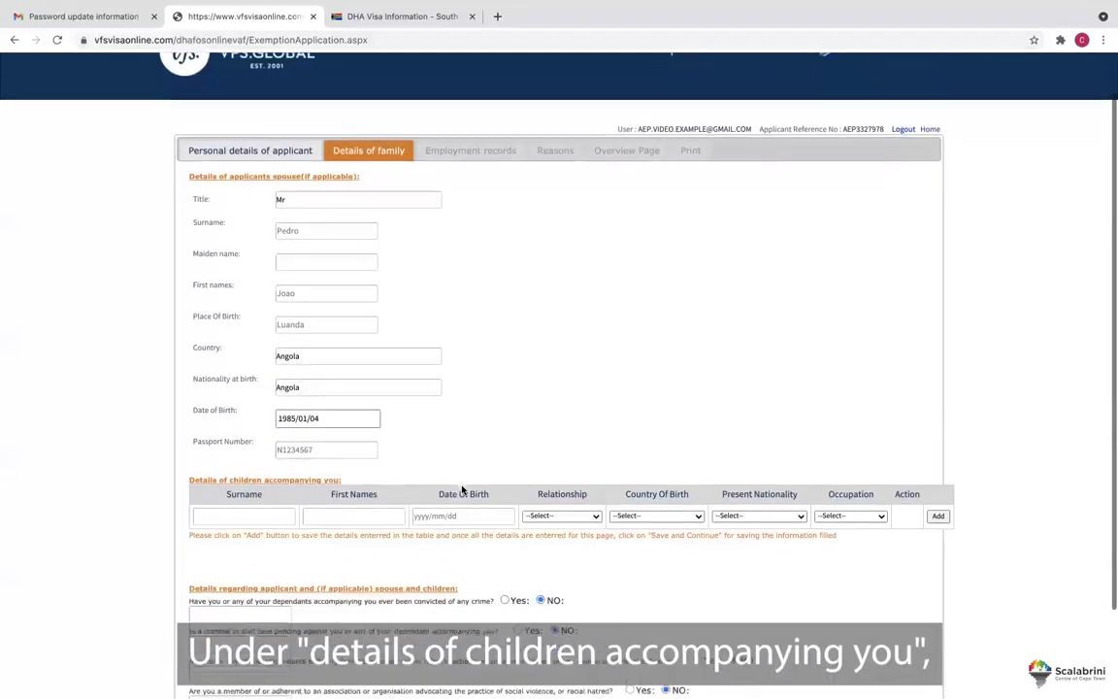
# Enter the first child's surname, first names, birth date 2000/01/05 and relationship Parents.
pyautogui.click(254, 460)
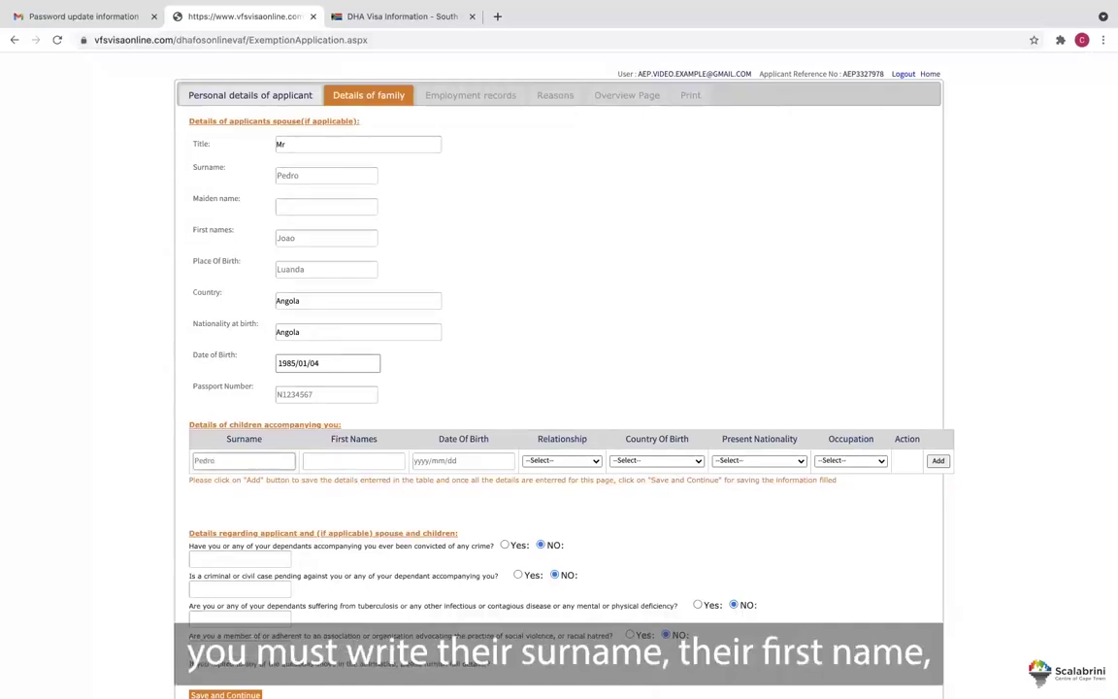
pyautogui.click(353, 460)
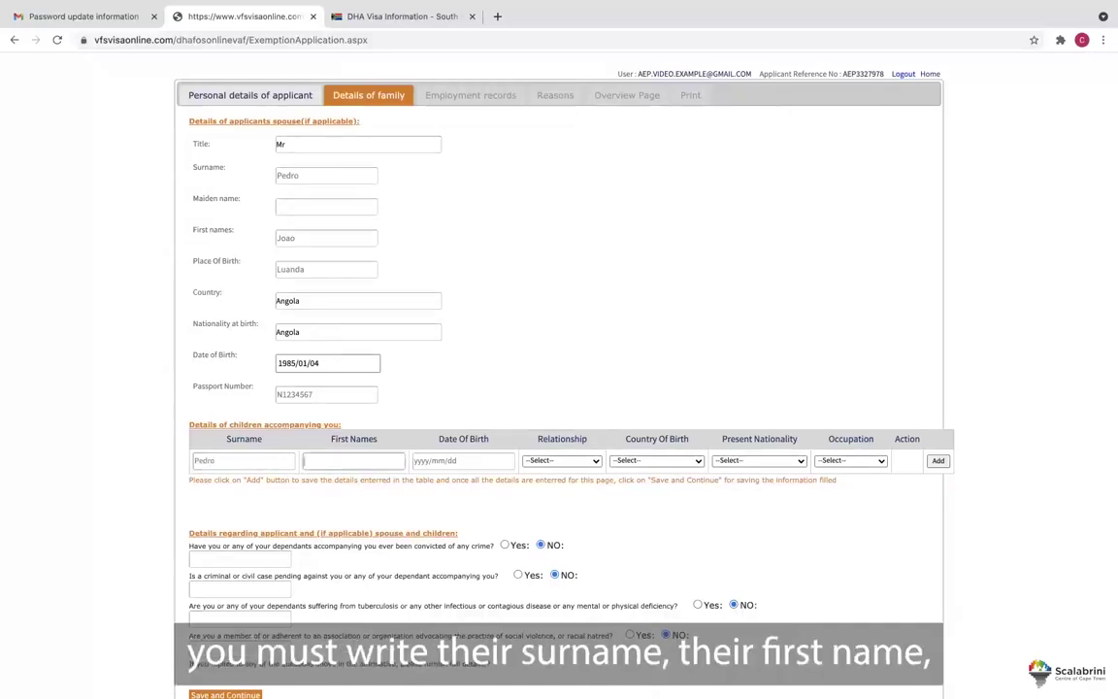
pyautogui.click(427, 460)
pyautogui.write('2000')
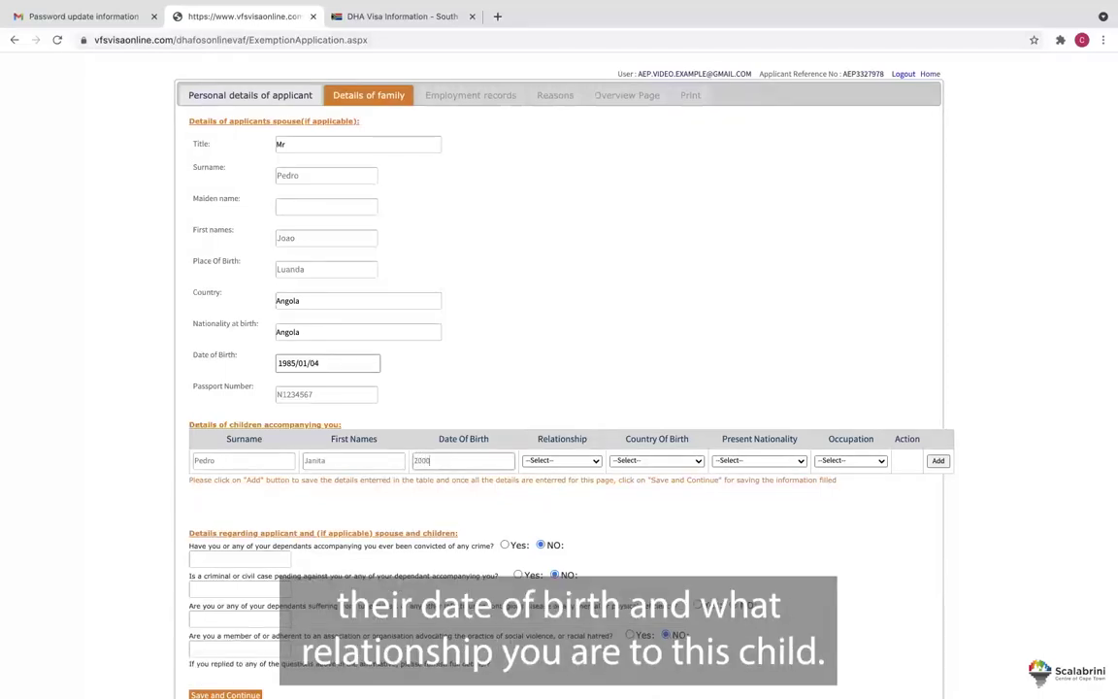
pyautogui.write('/01/05')
pyautogui.click(541, 463)
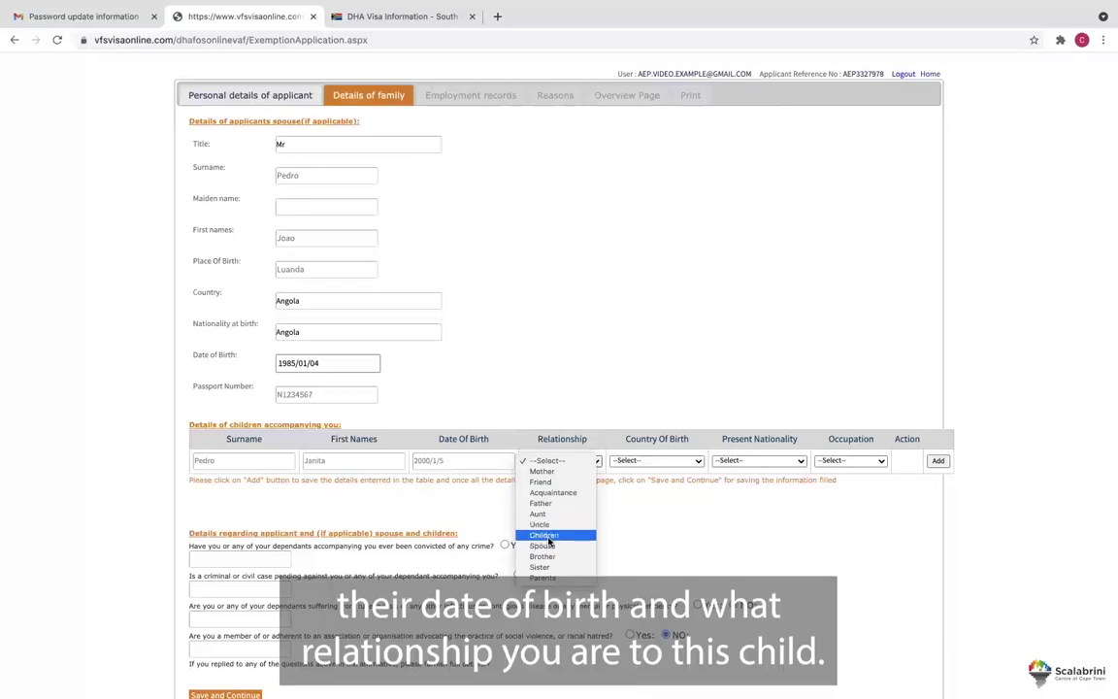
pyautogui.click(549, 579)
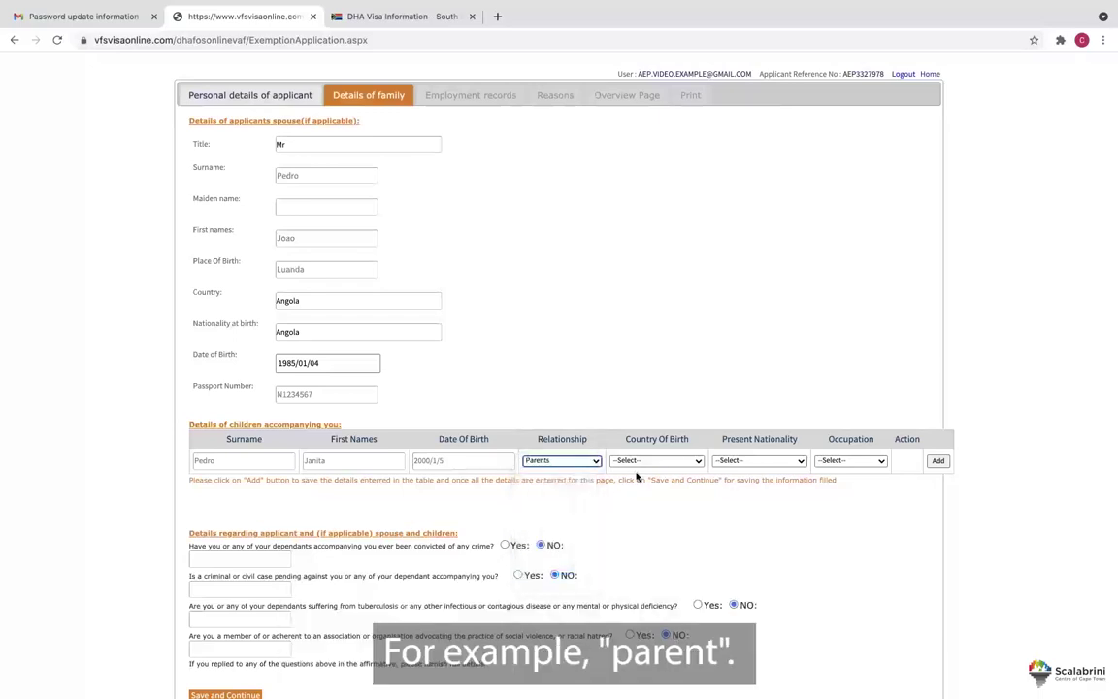
# Set the child's birth country to Republic of South Africa, nationality Angola, occupation Other.
pyautogui.click(643, 461)
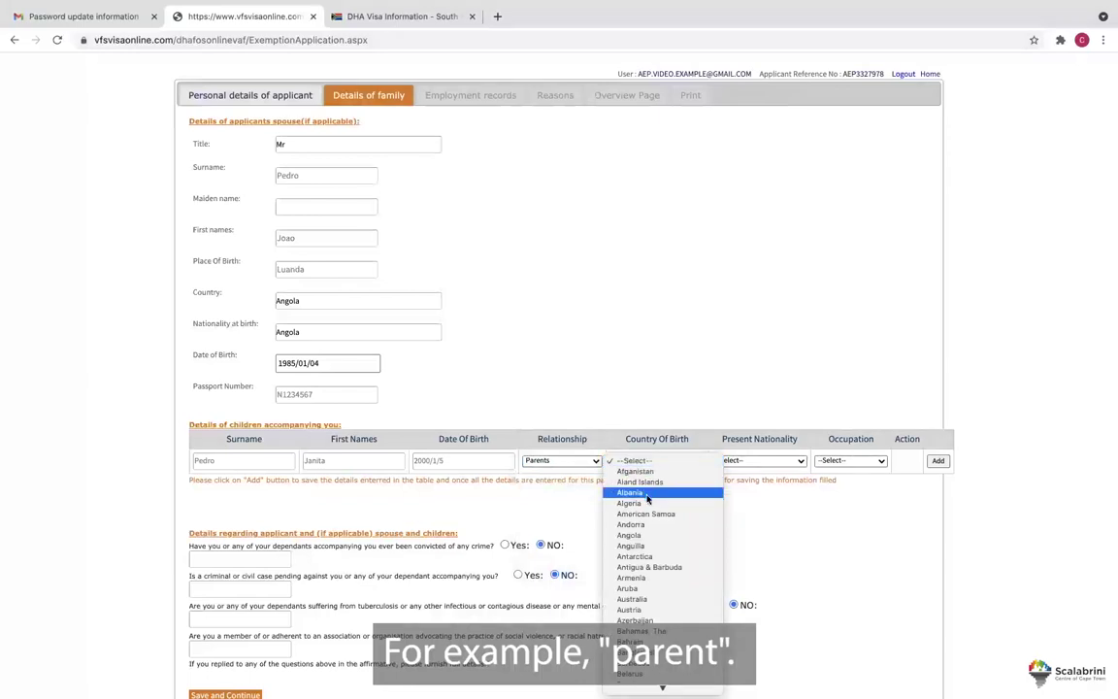
pyautogui.scroll(-5, 649, 534)
pyautogui.scroll(-20, 649, 544)
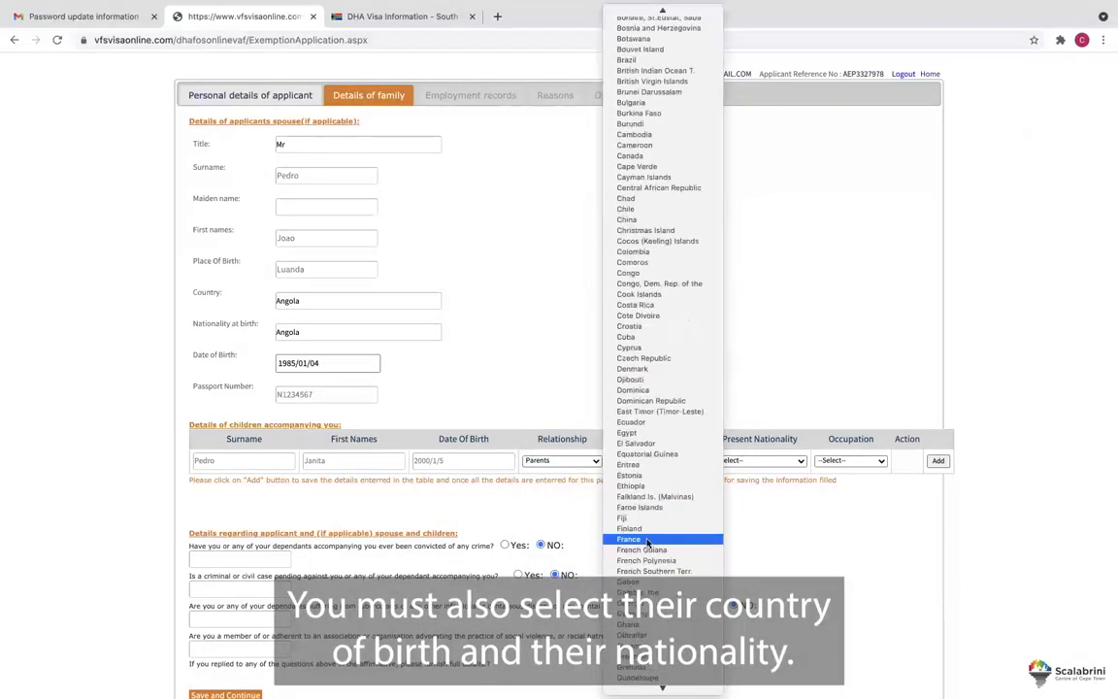
pyautogui.scroll(-15, 648, 544)
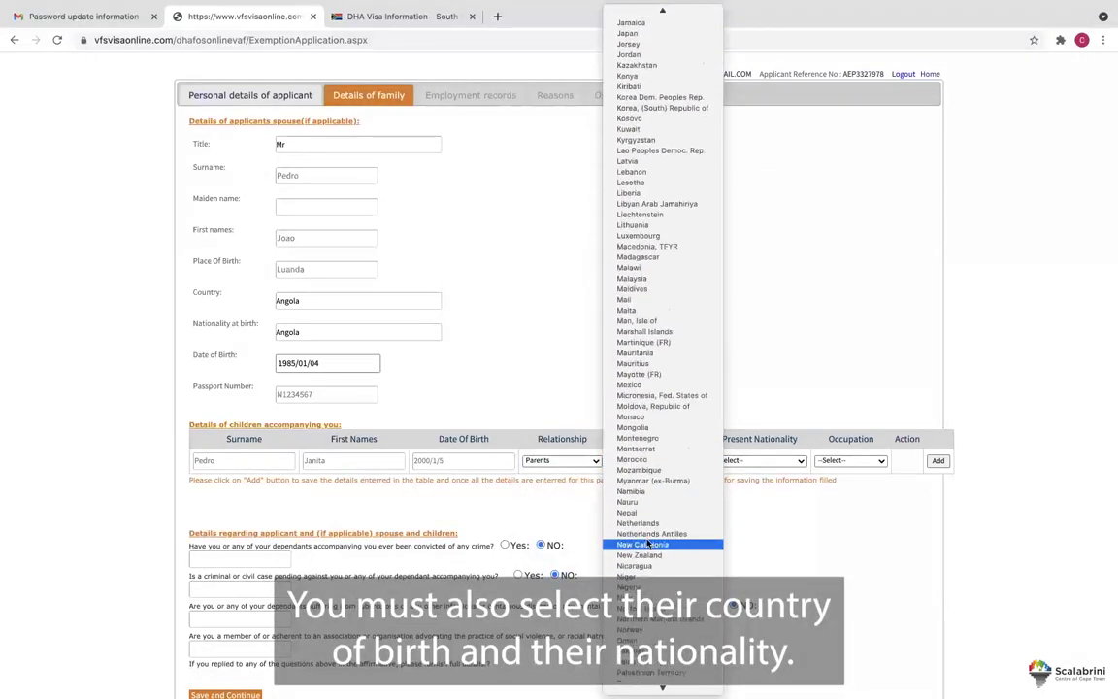
pyautogui.click(679, 568)
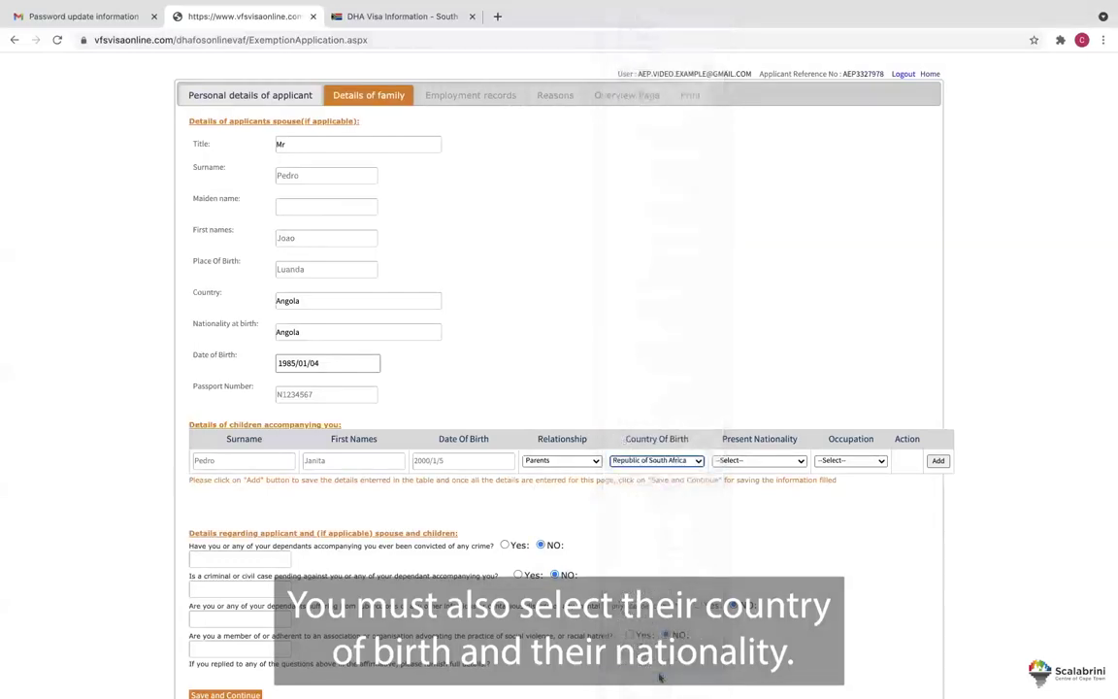
pyautogui.click(757, 461)
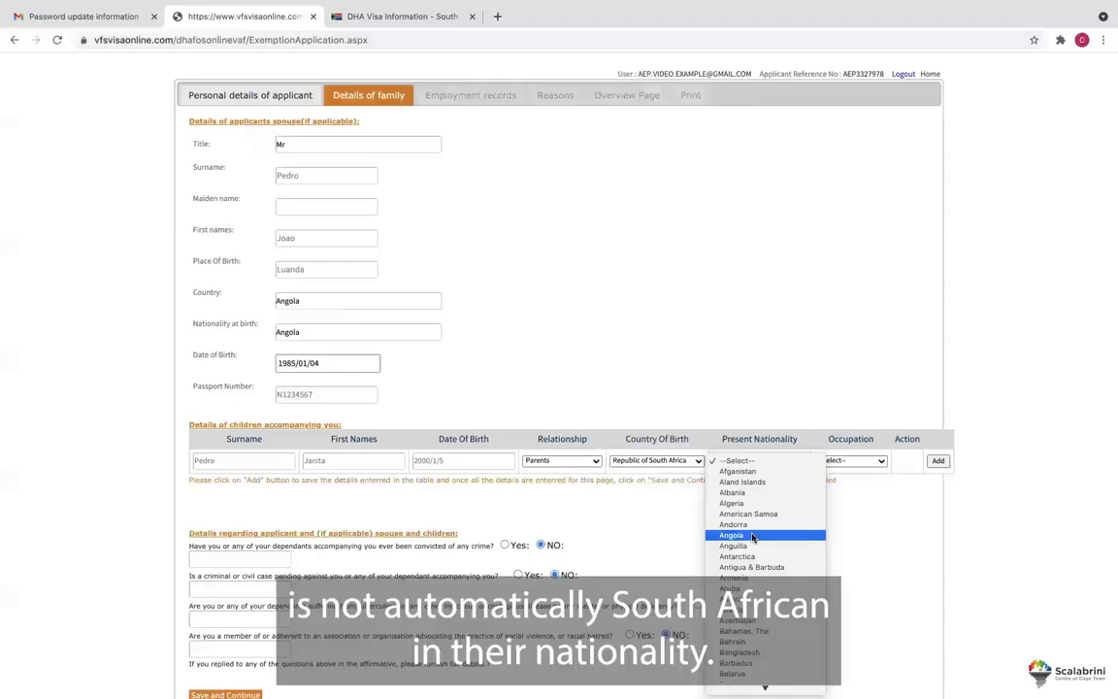
pyautogui.click(752, 536)
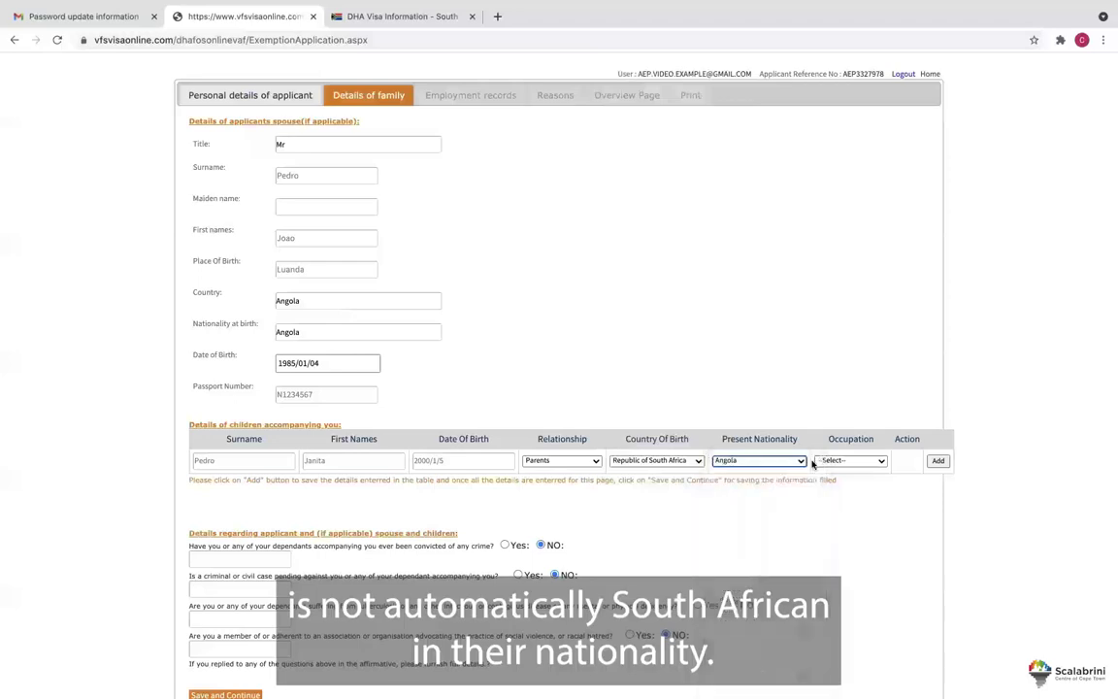
pyautogui.click(833, 461)
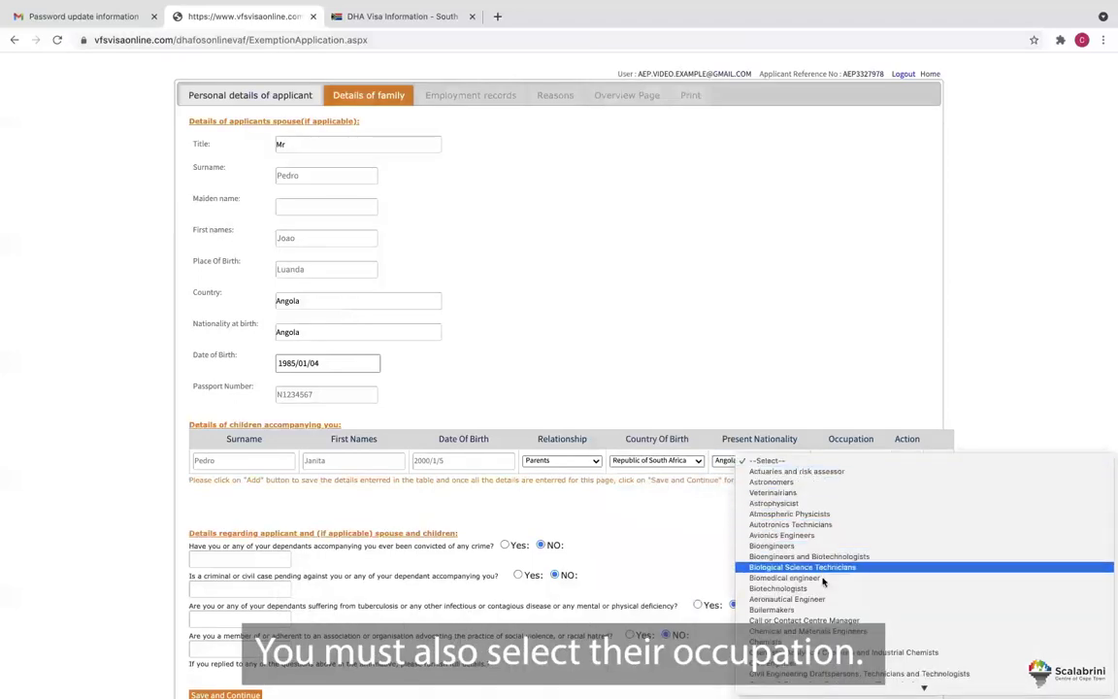
pyautogui.scroll(-3, 823, 590)
pyautogui.scroll(-10, 823, 597)
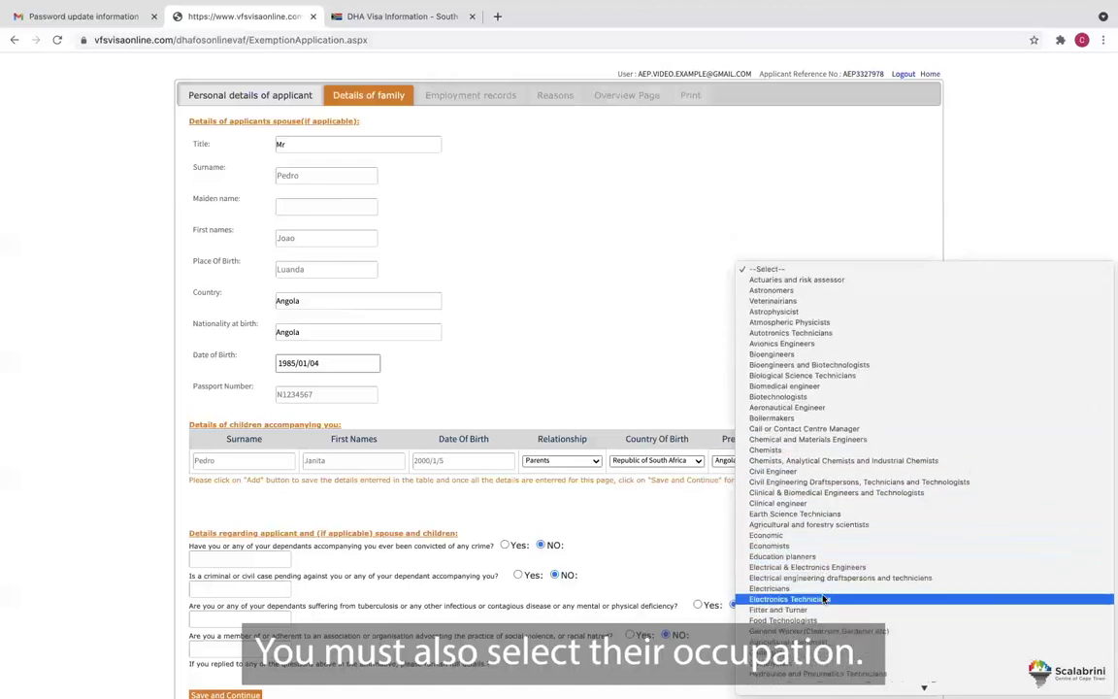
pyautogui.scroll(-6, 823, 597)
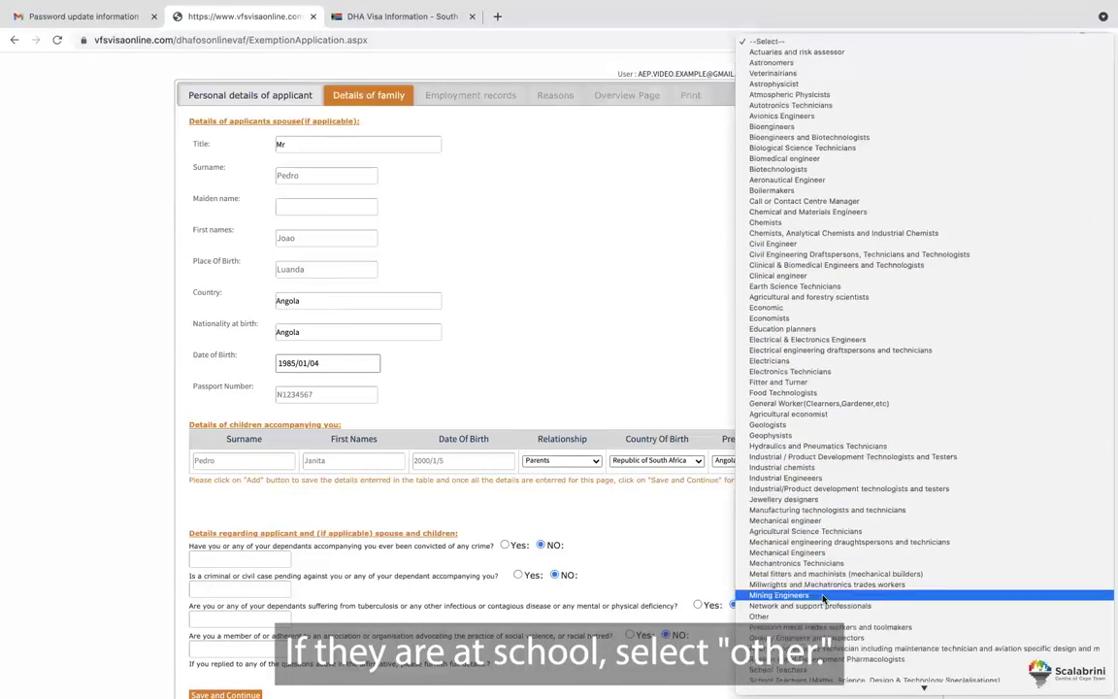
pyautogui.click(819, 606)
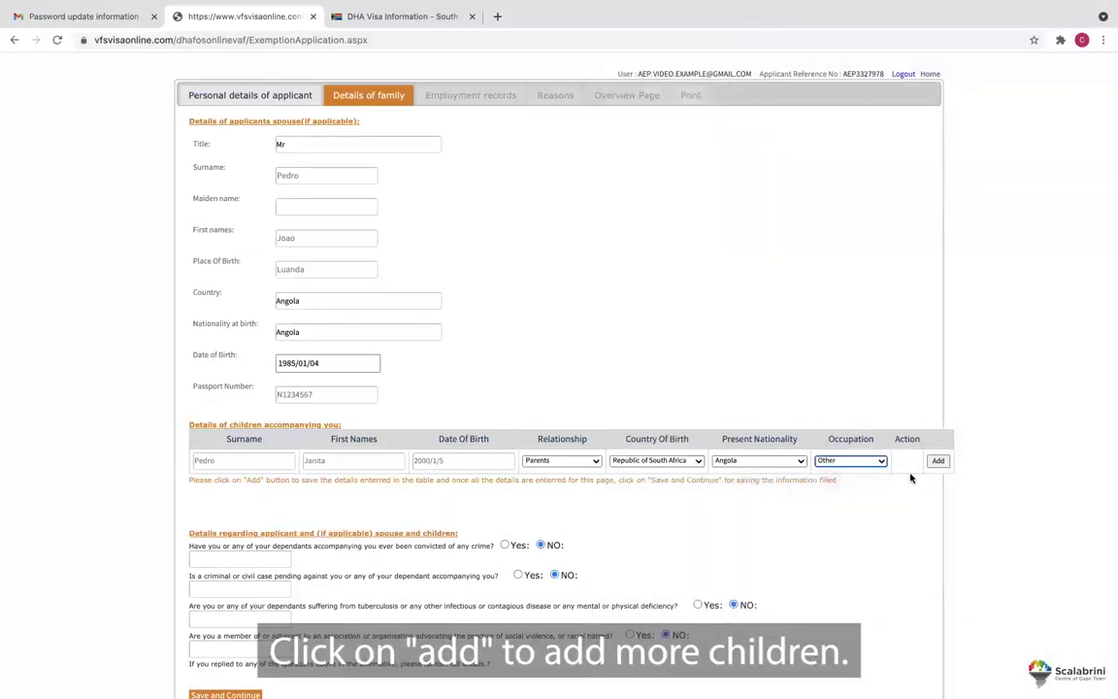
# Add the first child's row, then enter the second child's first name, 2003-01-05 and Parents.
pyautogui.click(937, 461)
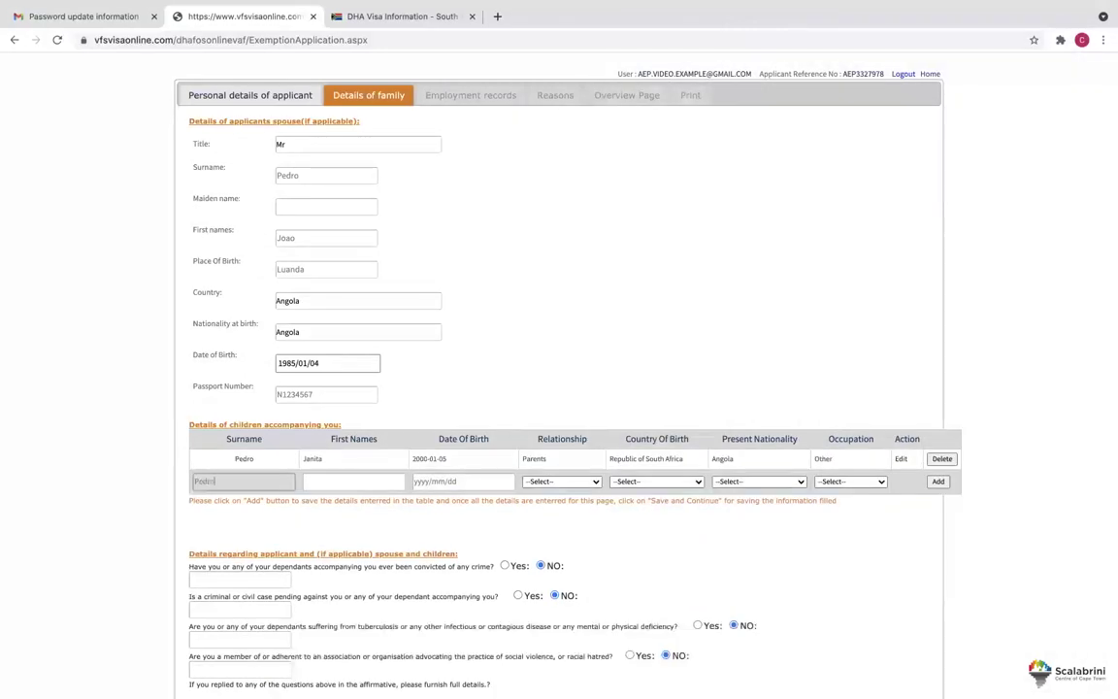
pyautogui.click(334, 480)
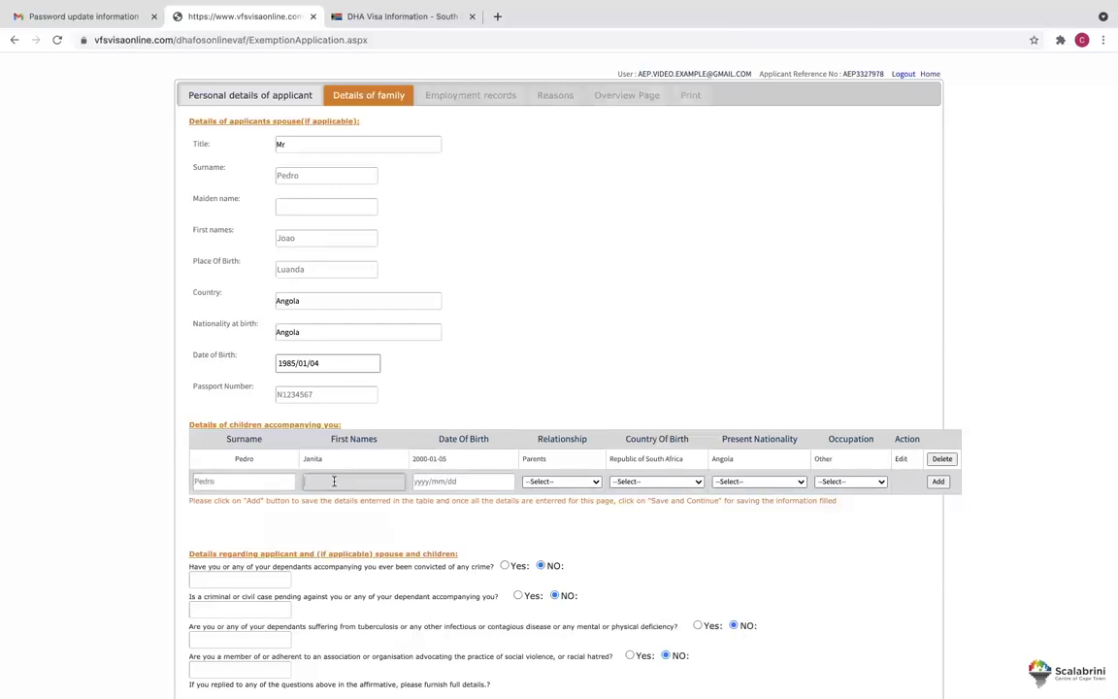
pyautogui.write('Suzanna')
pyautogui.click(425, 482)
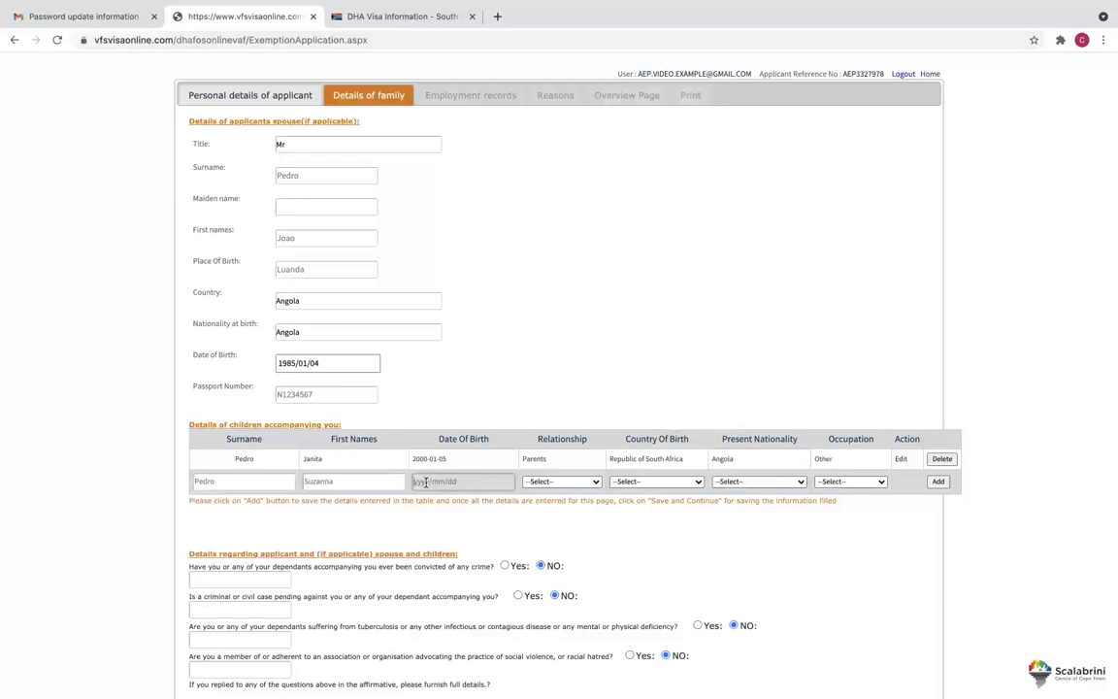
pyautogui.write('2003-01-0')
pyautogui.write('5')
pyautogui.click(539, 482)
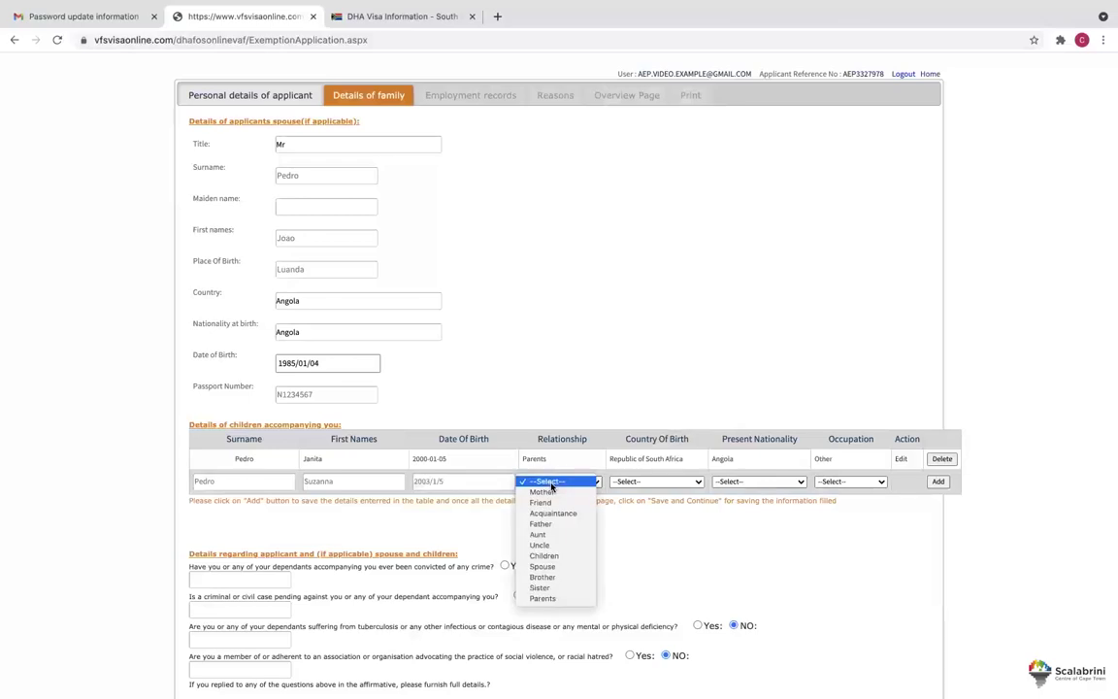
pyautogui.click(551, 599)
# Set the second child's birth country Republic of South Africa, nationality Angola, occupation Other, and add the row.
pyautogui.click(656, 481)
pyautogui.press('Down')
pyautogui.press('Down')
pyautogui.press('Down')
pyautogui.press('Down')
pyautogui.press('Down')
pyautogui.press('Down')
pyautogui.press('Down')
pyautogui.press('Down')
pyautogui.press('Down')
pyautogui.press('Down')
pyautogui.press('Down')
pyautogui.press('Down')
pyautogui.press('Down')
pyautogui.press('Down')
pyautogui.press('Down')
pyautogui.press('Down')
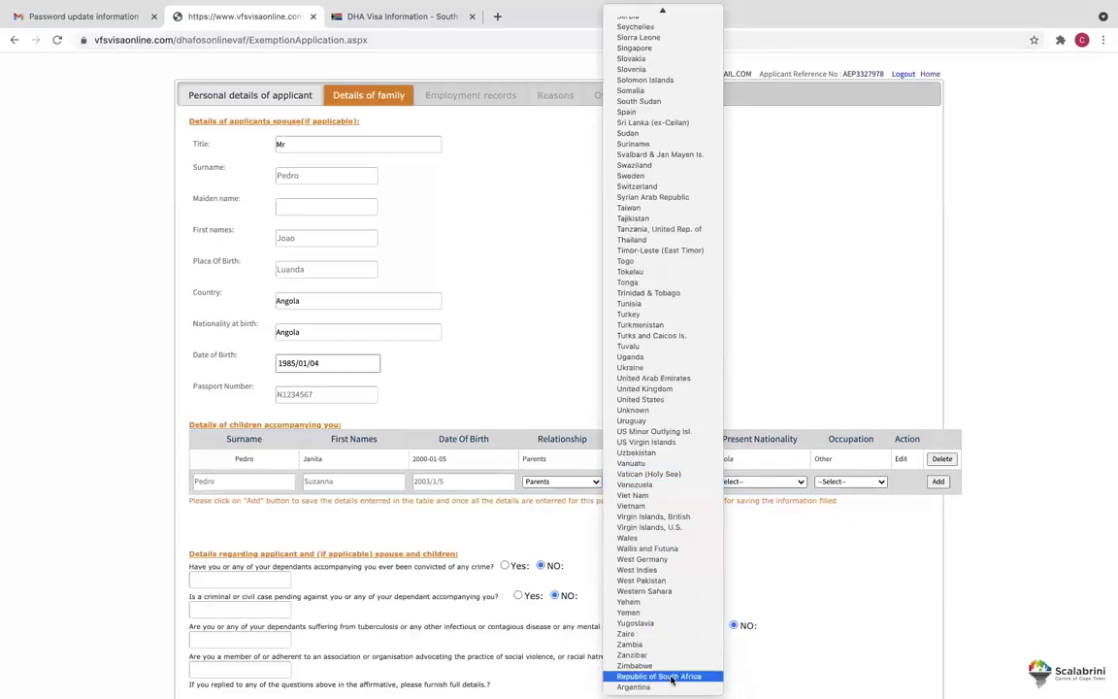
pyautogui.click(658, 676)
pyautogui.click(738, 481)
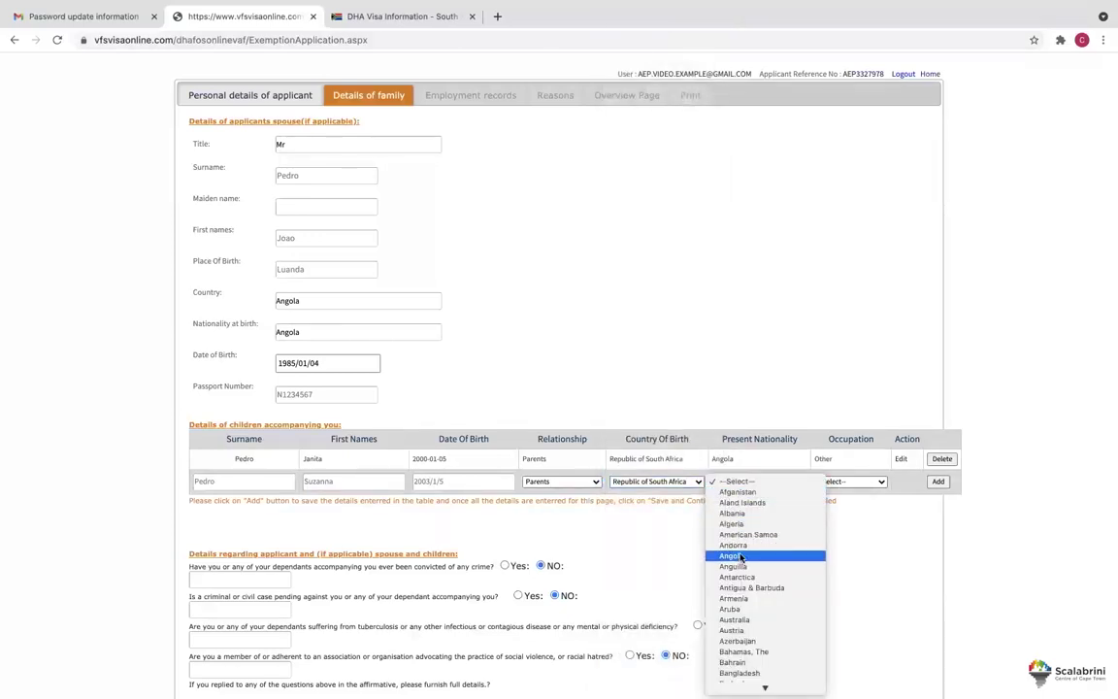
pyautogui.click(732, 555)
pyautogui.click(841, 481)
pyautogui.scroll(-3, 832, 581)
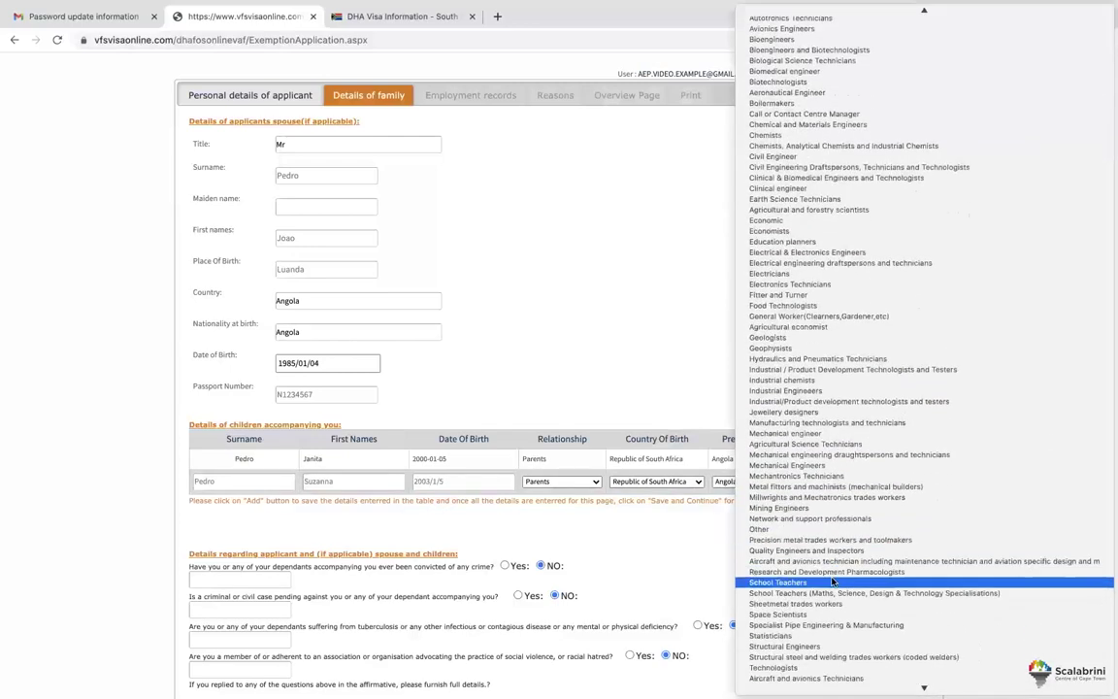
pyautogui.click(805, 518)
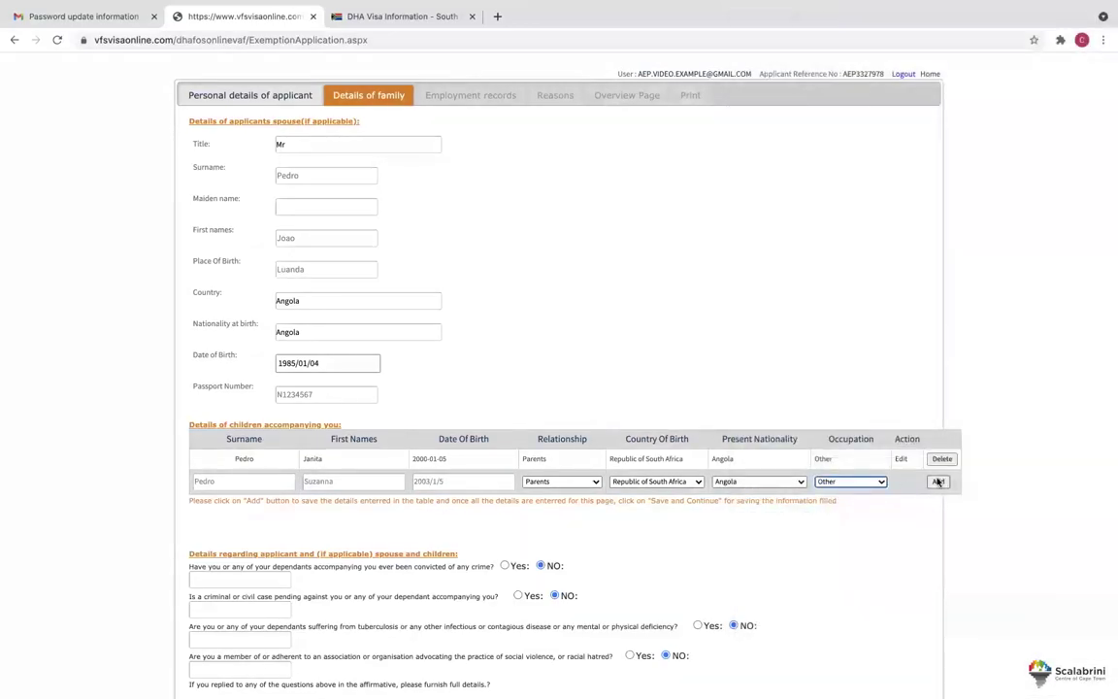
pyautogui.click(733, 347)
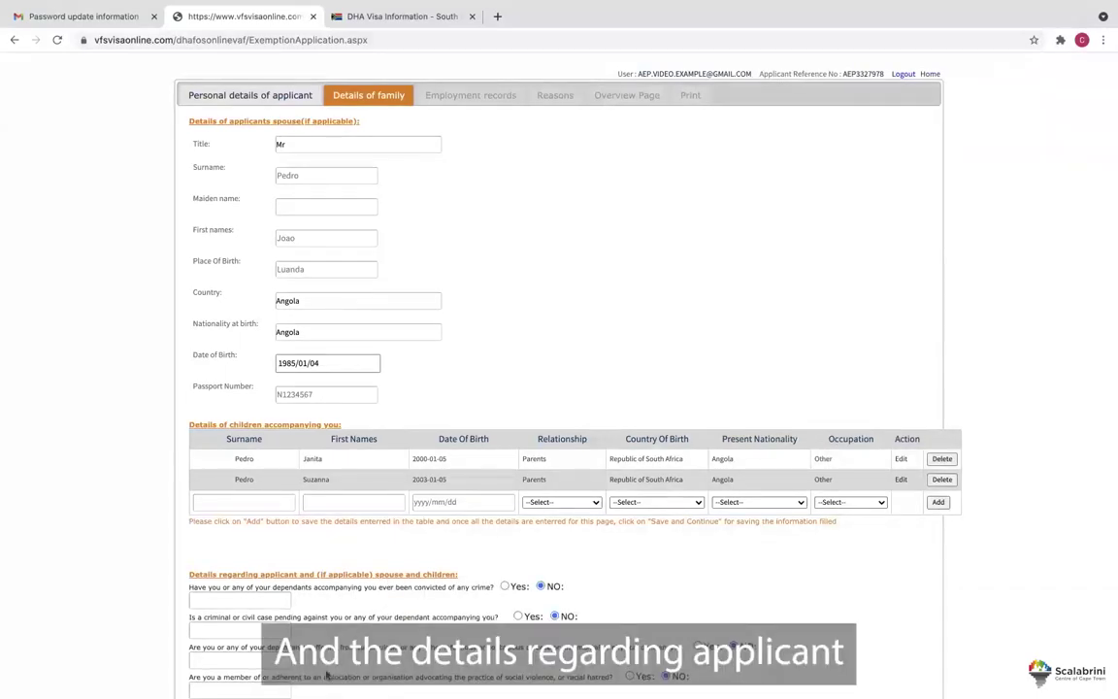
# Answer Yes to the criminal-conviction question with the note 'Details' and save the family section.
pyautogui.scroll(-1, 521, 462)
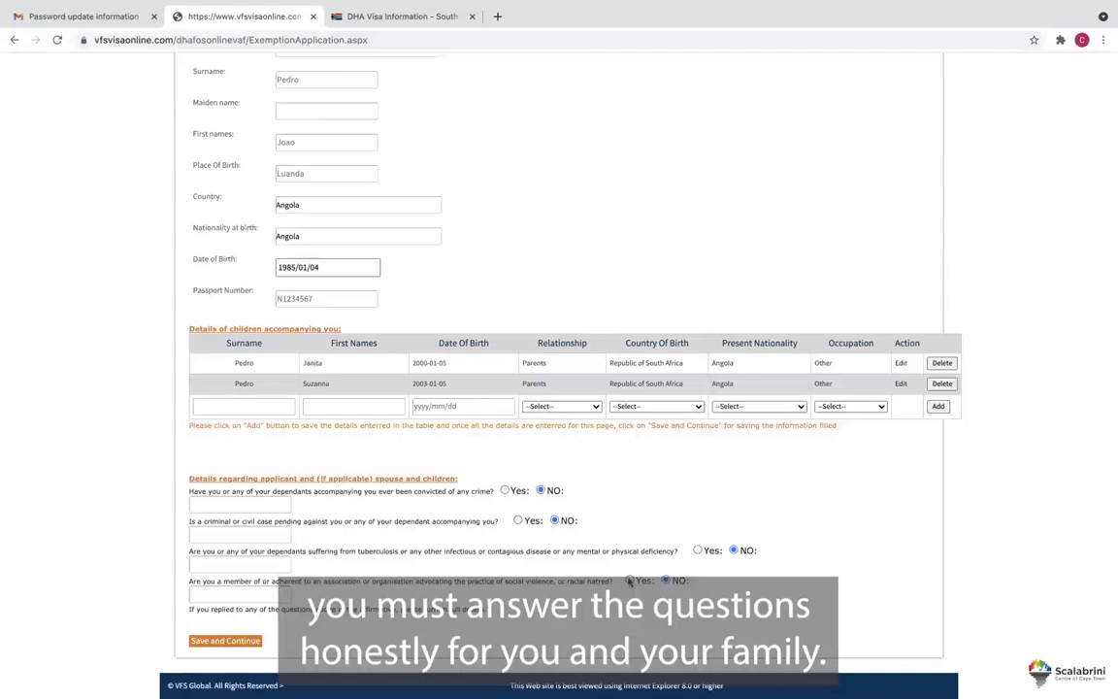
pyautogui.click(505, 490)
pyautogui.click(277, 503)
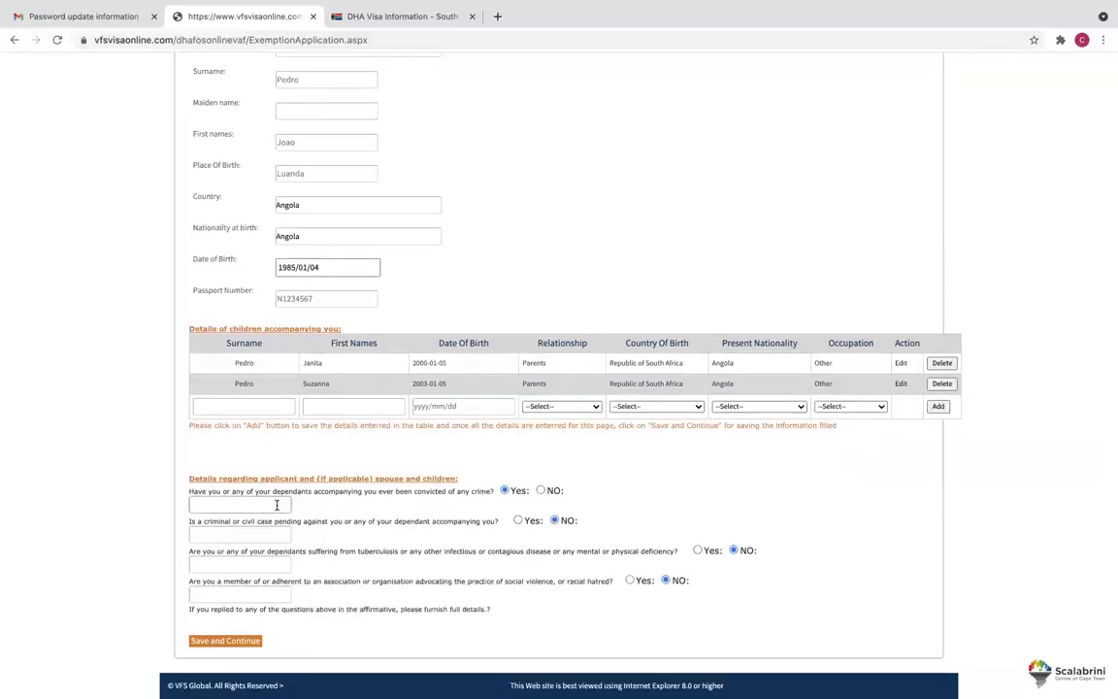
pyautogui.write('Write detail')
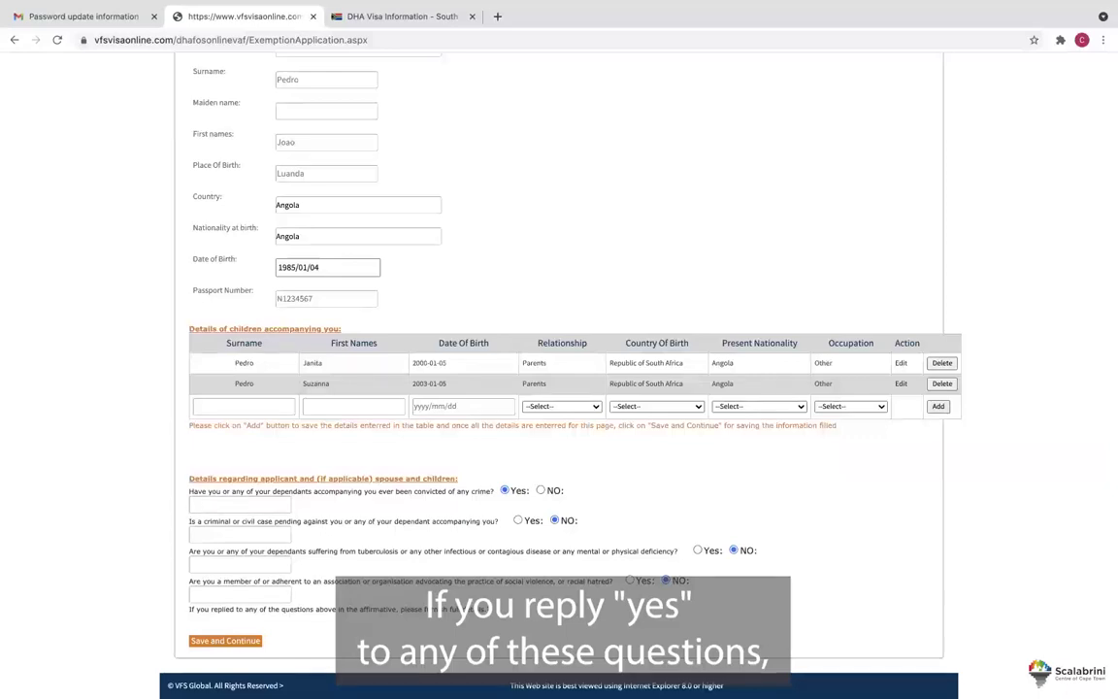
pyautogui.click(238, 504)
pyautogui.write('Details')
pyautogui.click(220, 640)
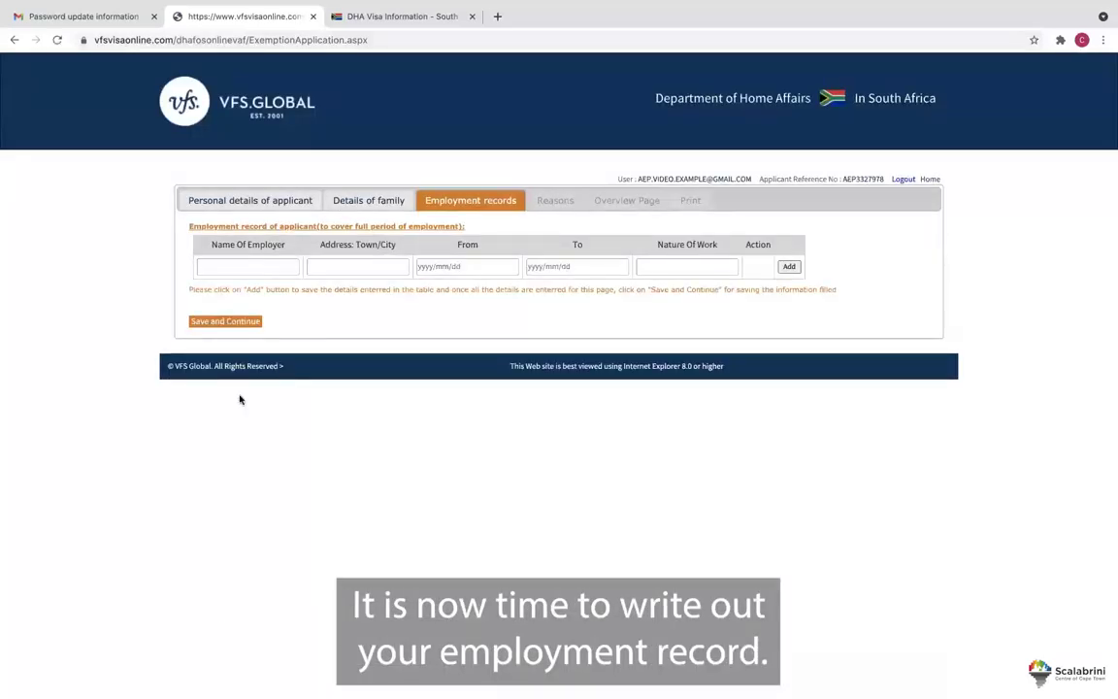
# Add the Pick n pay cashier job with its address, 2000/01/01 to 2005/01/01.
pyautogui.click(248, 266)
pyautogui.write('Pick n pay')
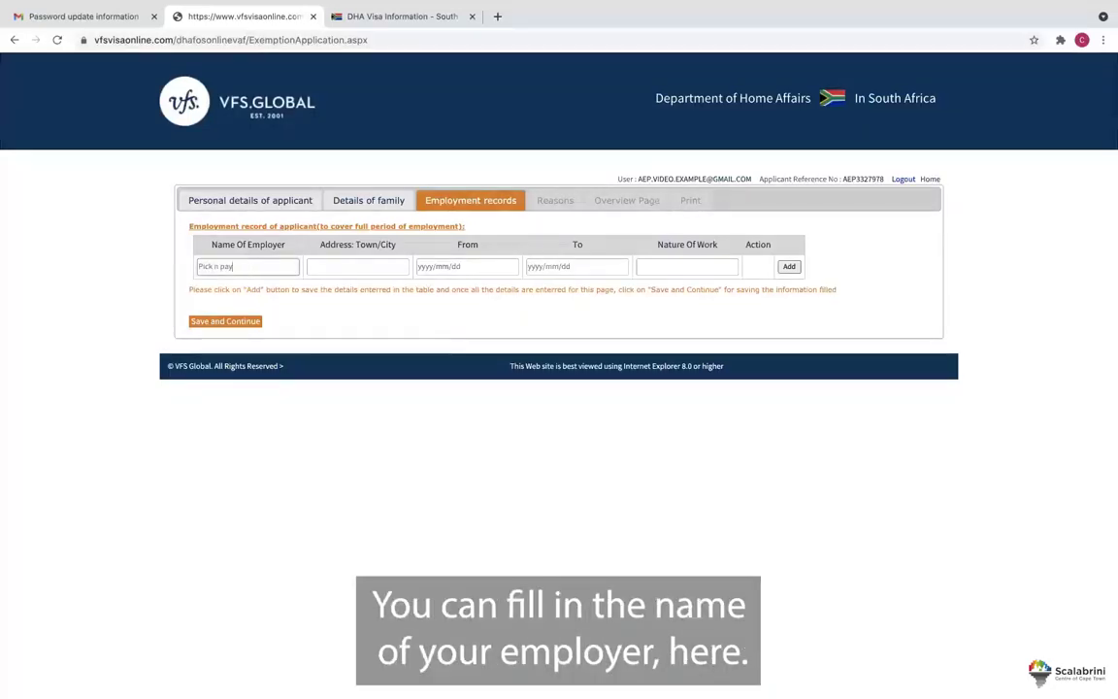
pyautogui.click(320, 266)
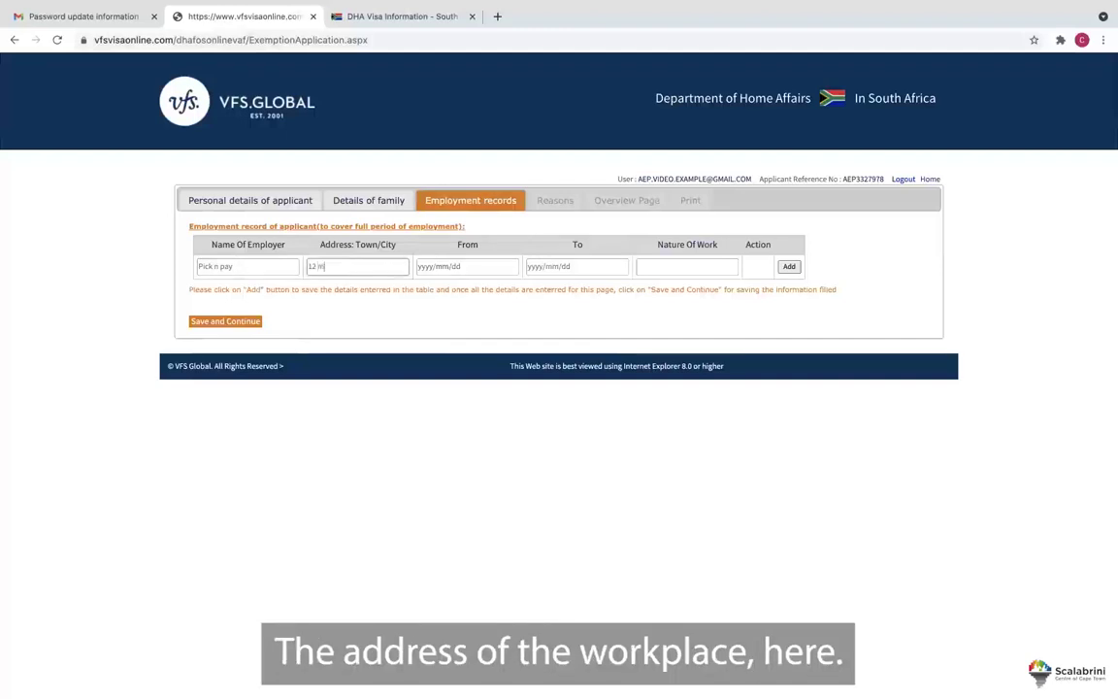
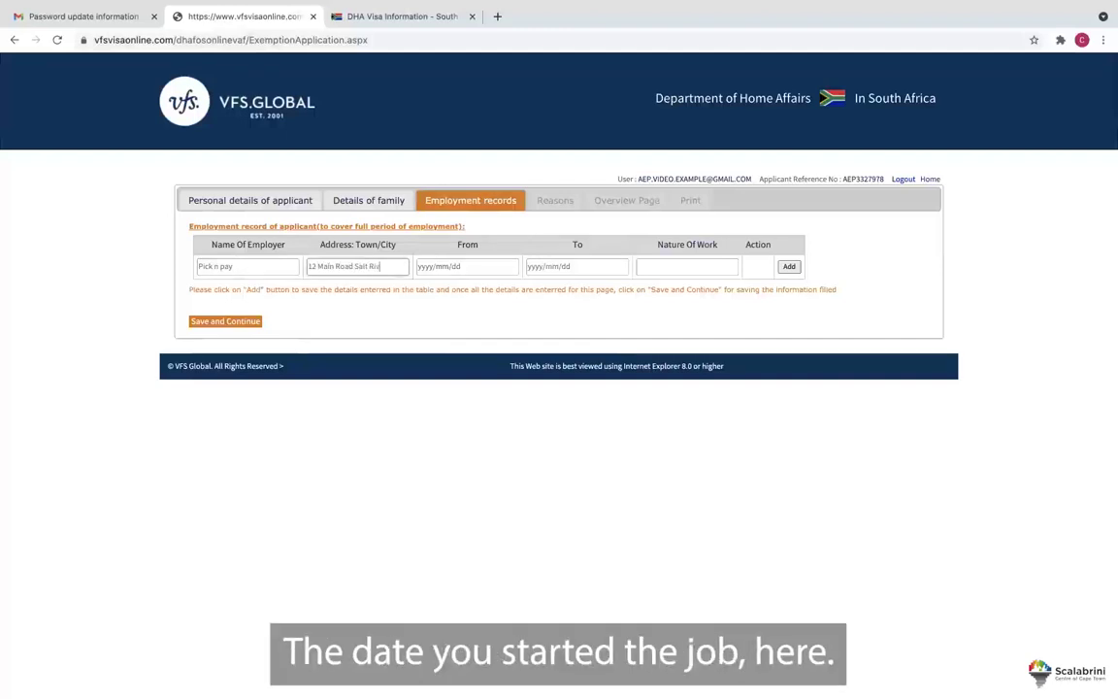
pyautogui.click(424, 267)
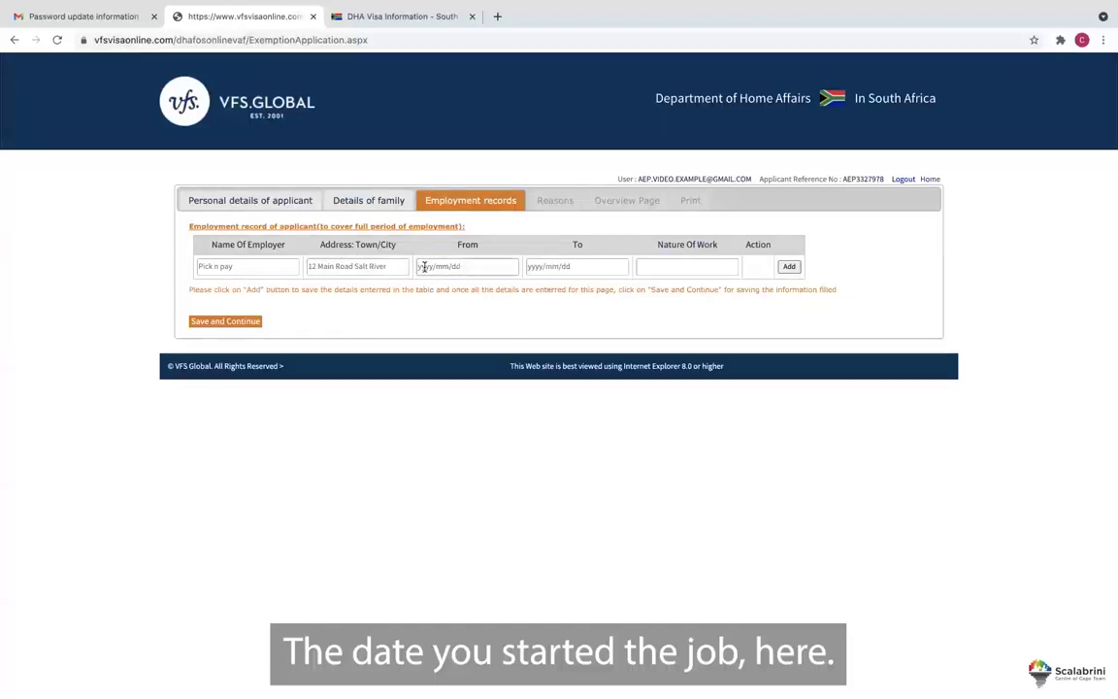
pyautogui.write('2000/01/01')
pyautogui.click(532, 265)
pyautogui.write('2005/01/01')
pyautogui.click(663, 265)
pyautogui.write('cahsie')
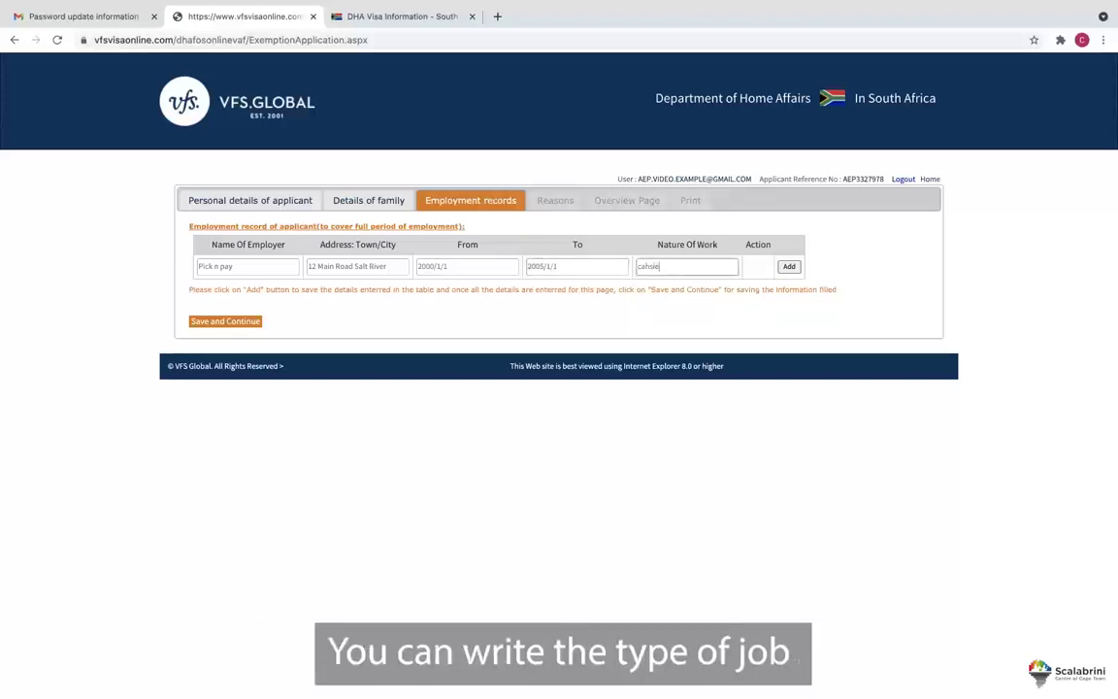
pyautogui.press('BackSpace')
pyautogui.press('BackSpace')
pyautogui.write('shier')
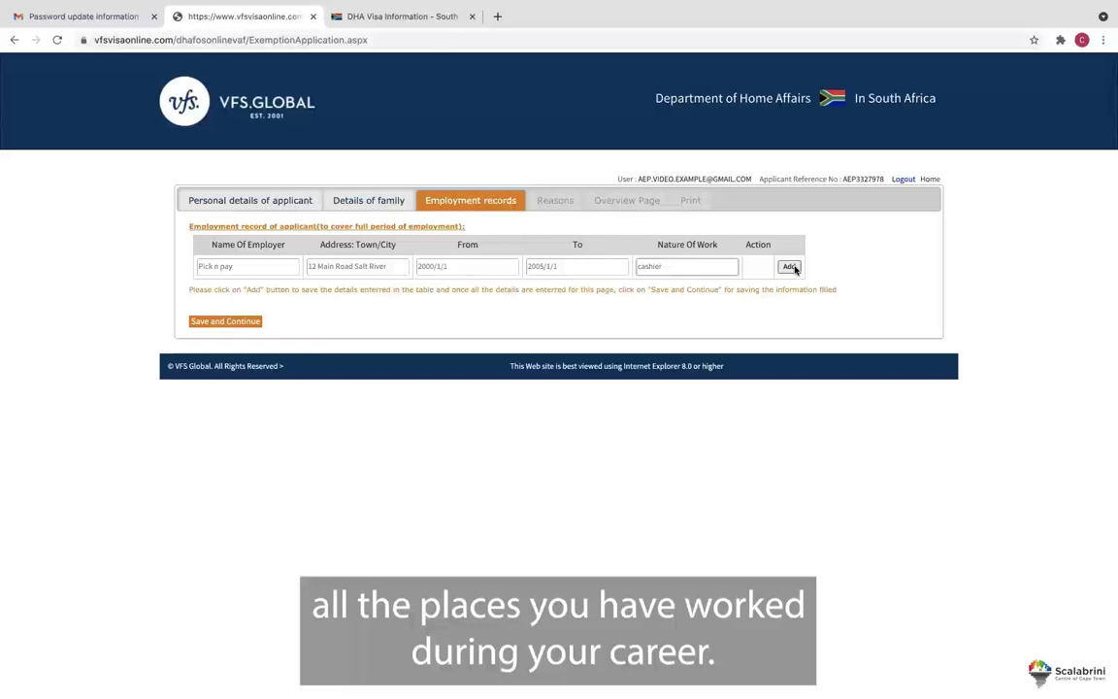
pyautogui.click(790, 267)
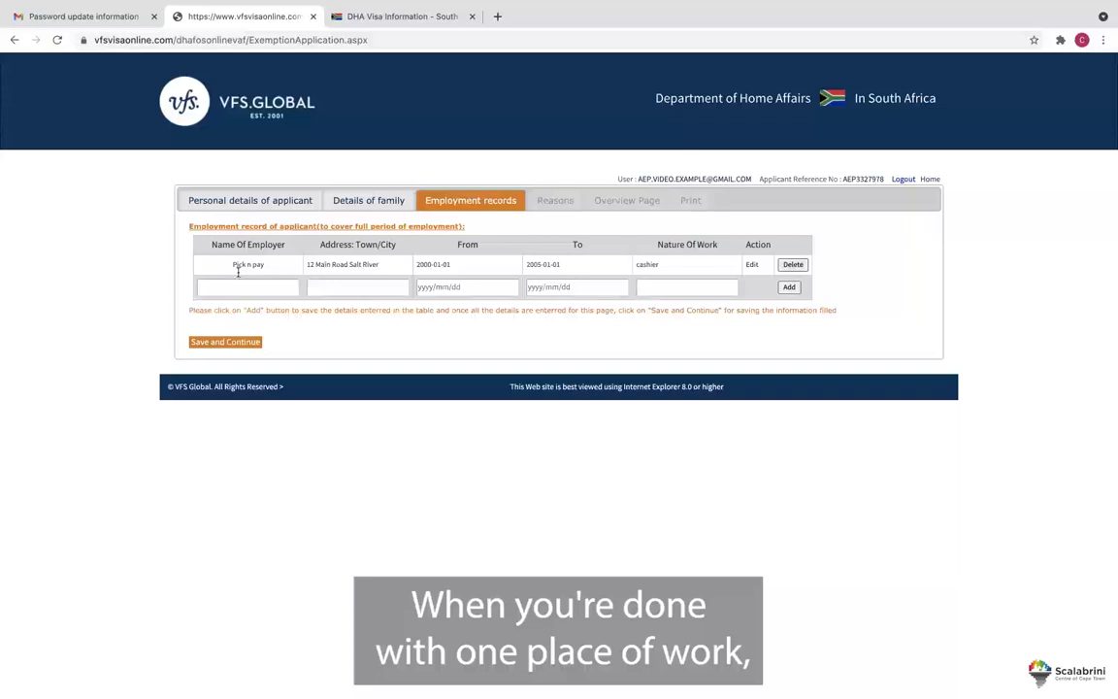
# Add the James Florist florist job, 2005-01-02 to 2010-07-01, and save the employment section.
pyautogui.click(237, 289)
pyautogui.write('James Florist')
pyautogui.click(329, 290)
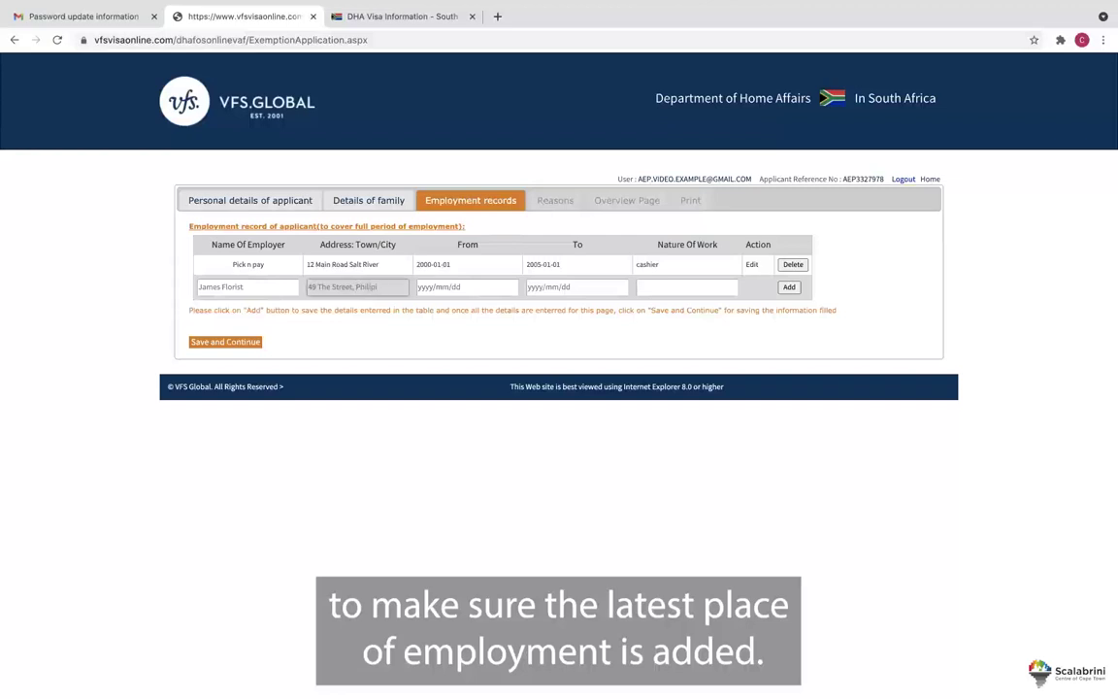
pyautogui.click(428, 288)
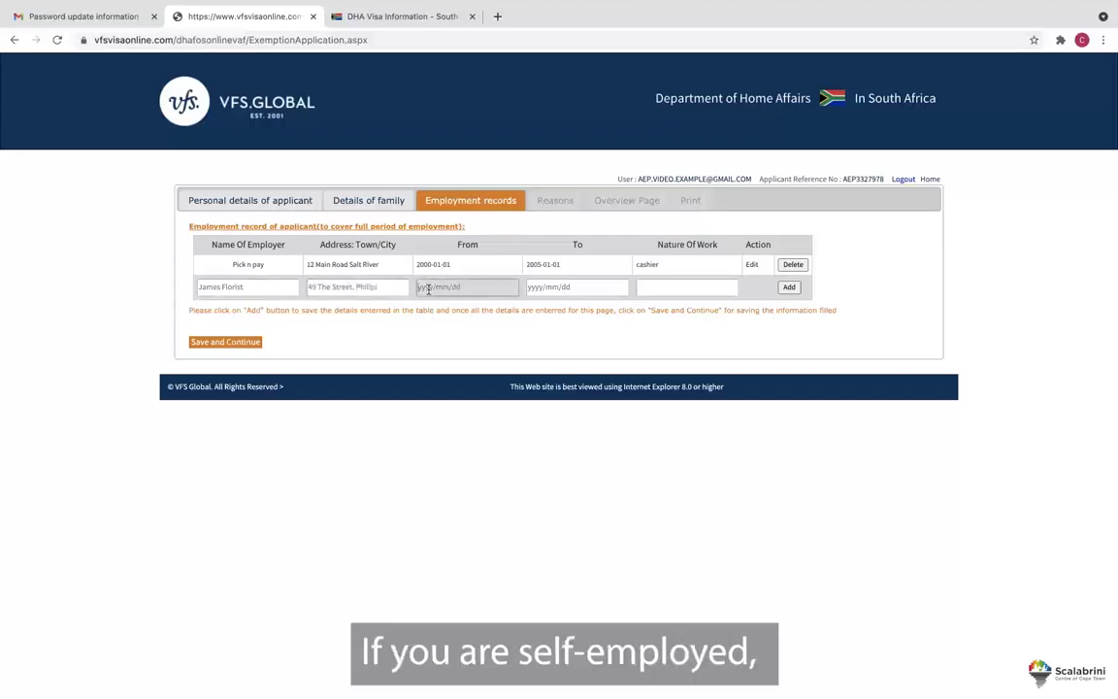
pyautogui.write('2005')
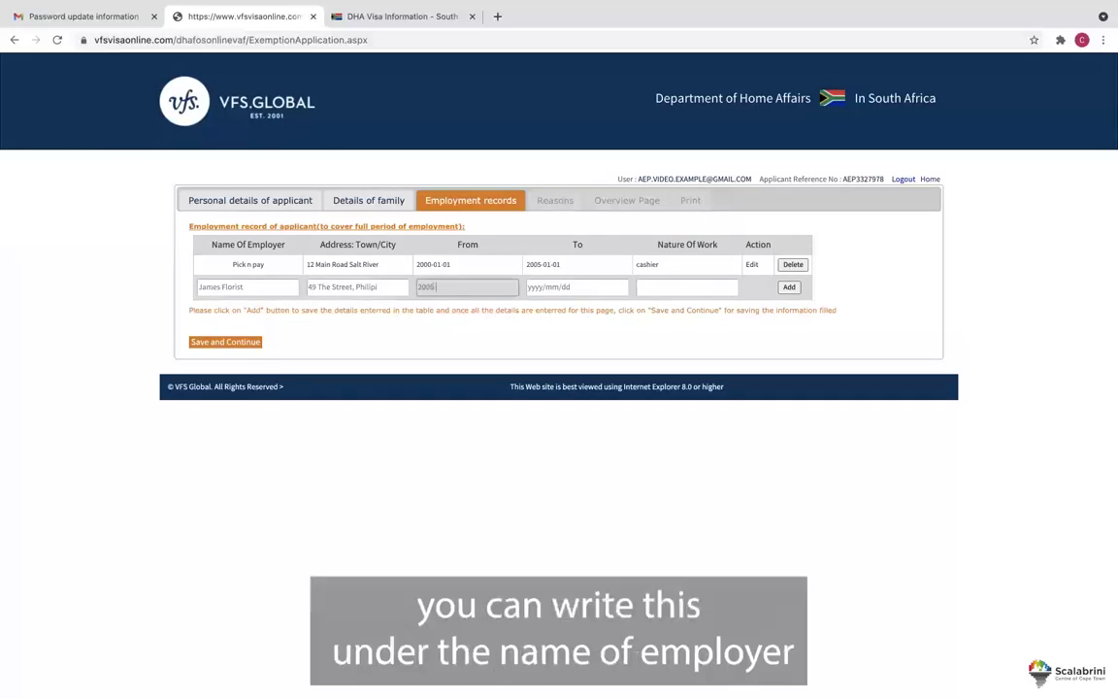
pyautogui.write('-01-02')
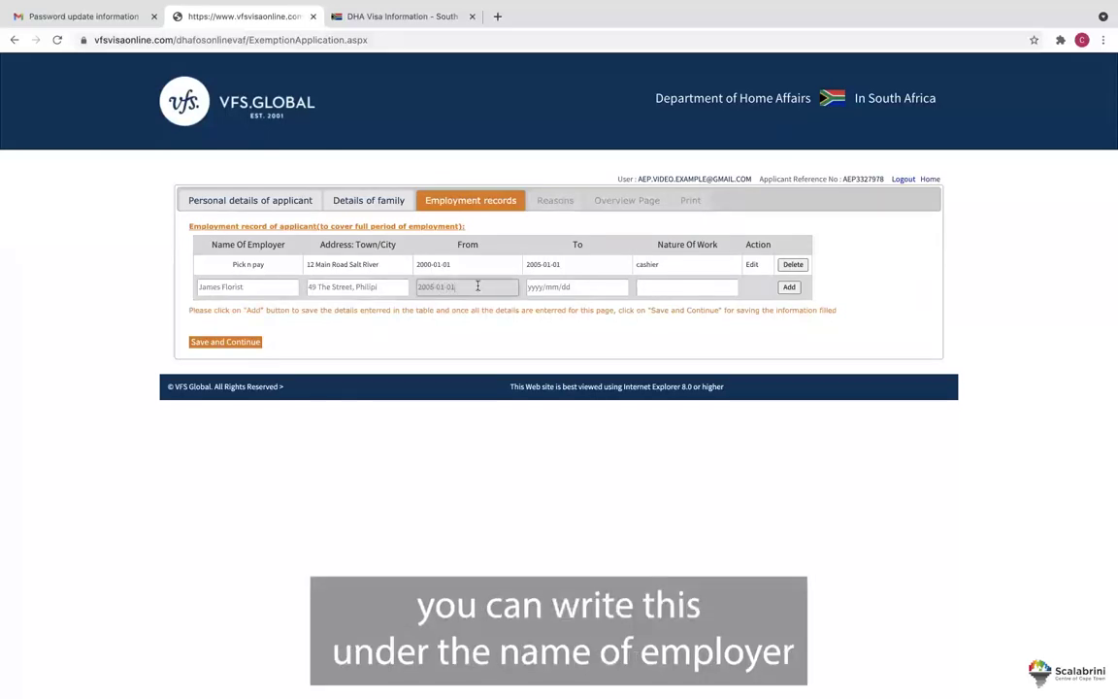
pyautogui.click(533, 287)
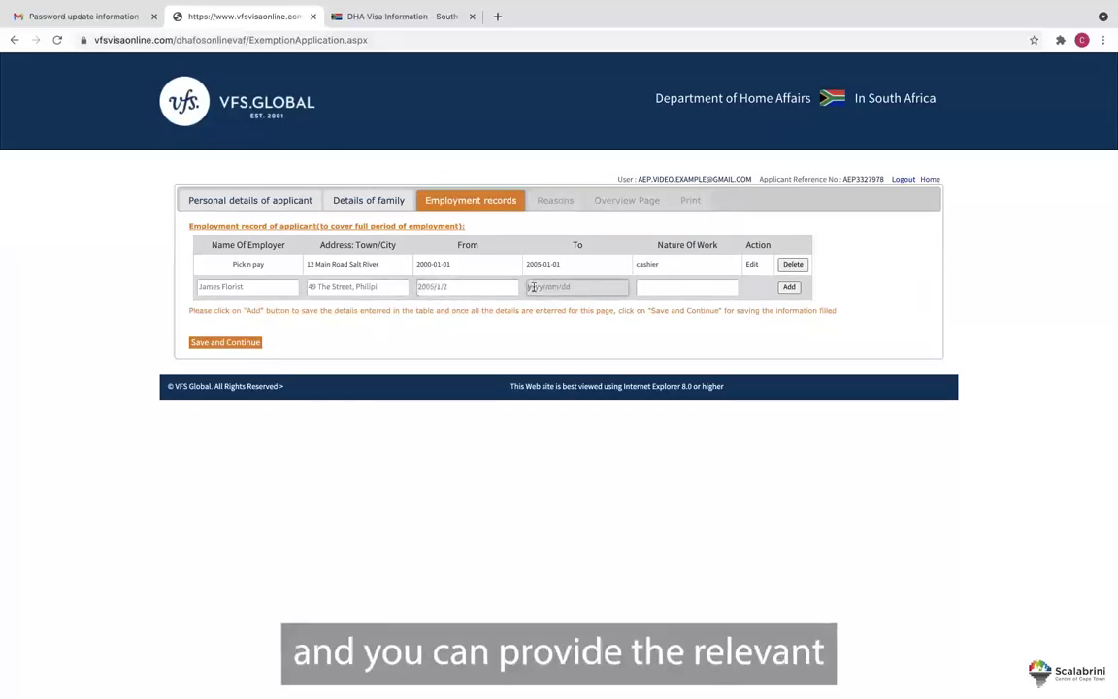
pyautogui.write('2010-07')
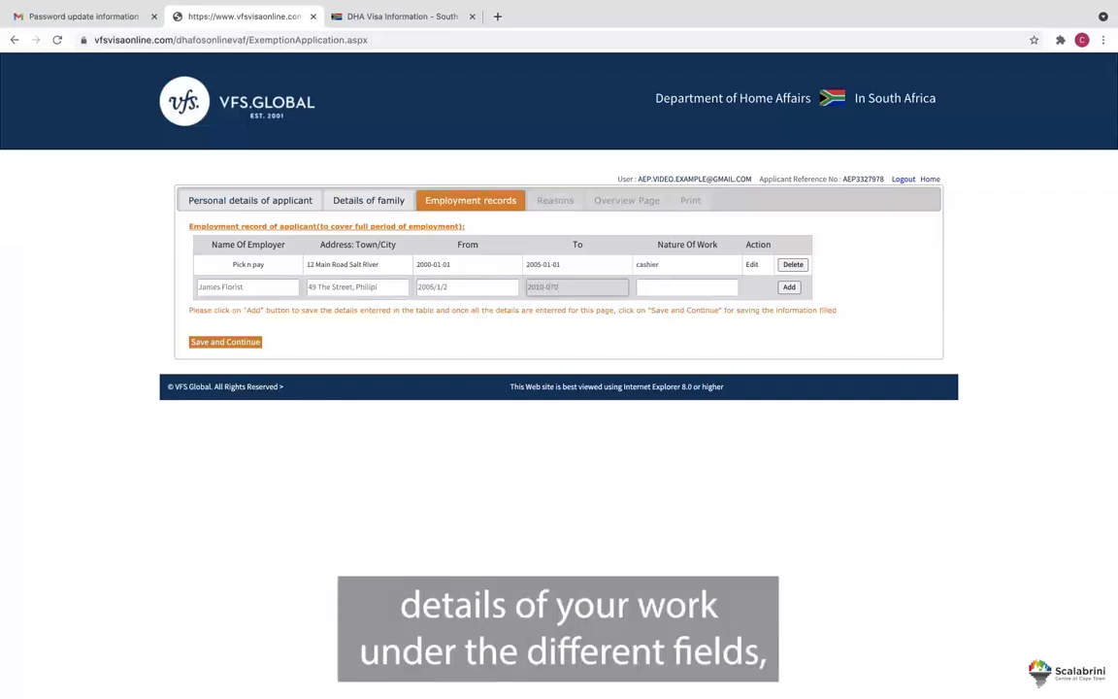
pyautogui.write('-01')
pyautogui.click(713, 289)
pyautogui.write('florist')
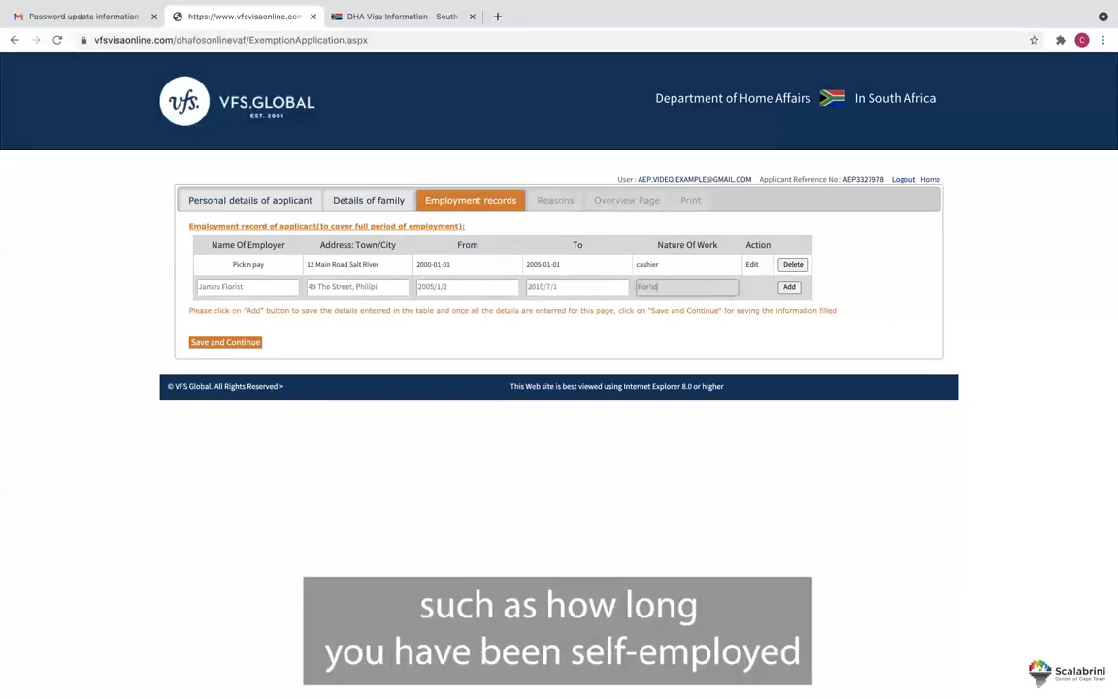
pyautogui.click(790, 288)
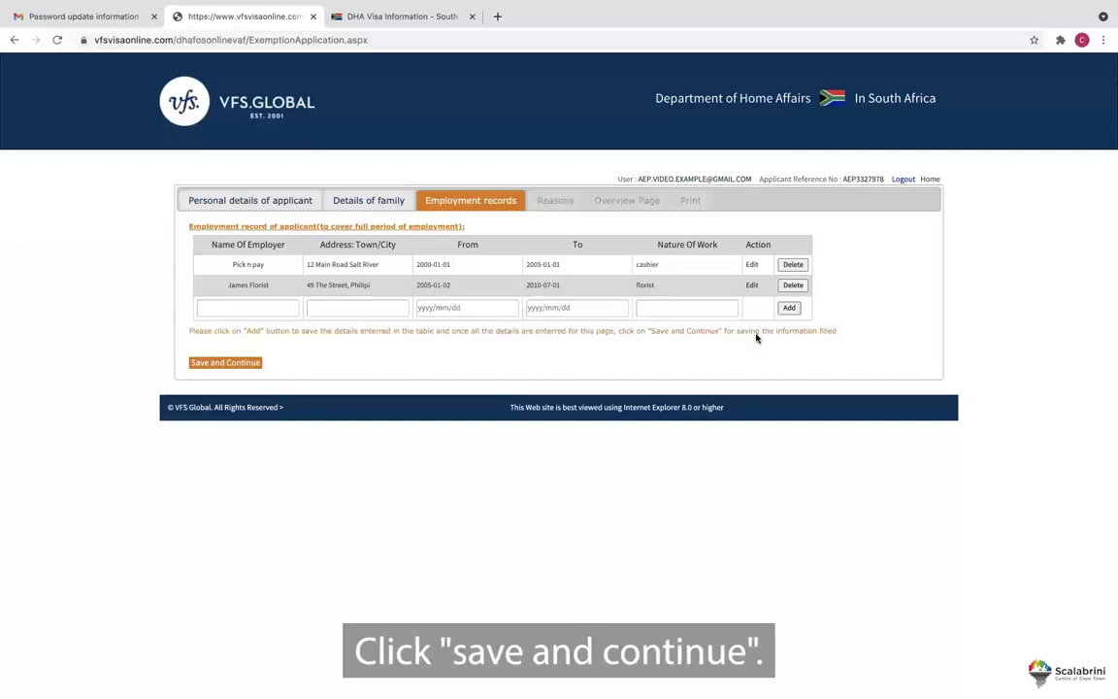
pyautogui.click(234, 365)
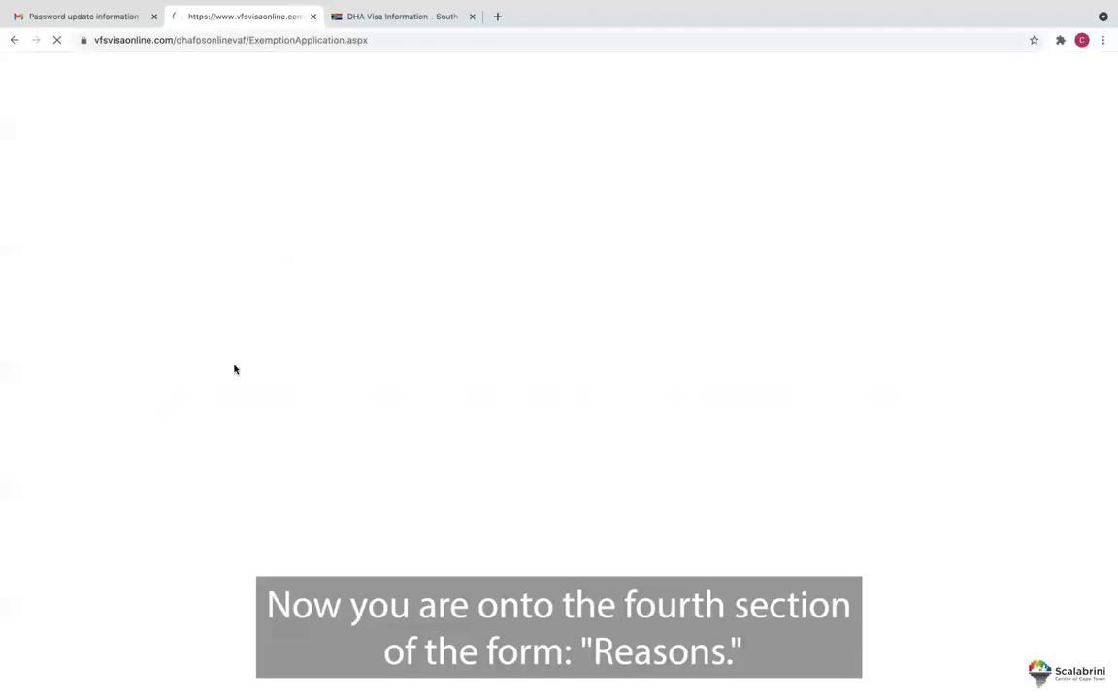
# Enter 'Please see attached document with reasons' as the exemption reason and submit it.
pyautogui.click(278, 250)
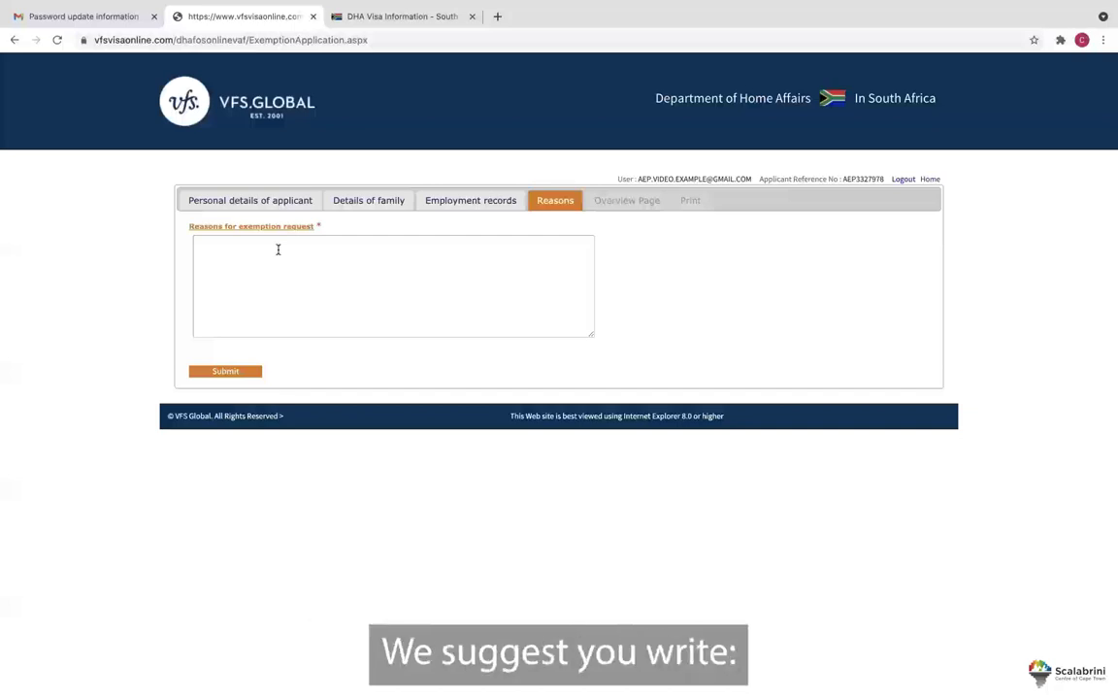
pyautogui.click(278, 249)
pyautogui.write('Please s')
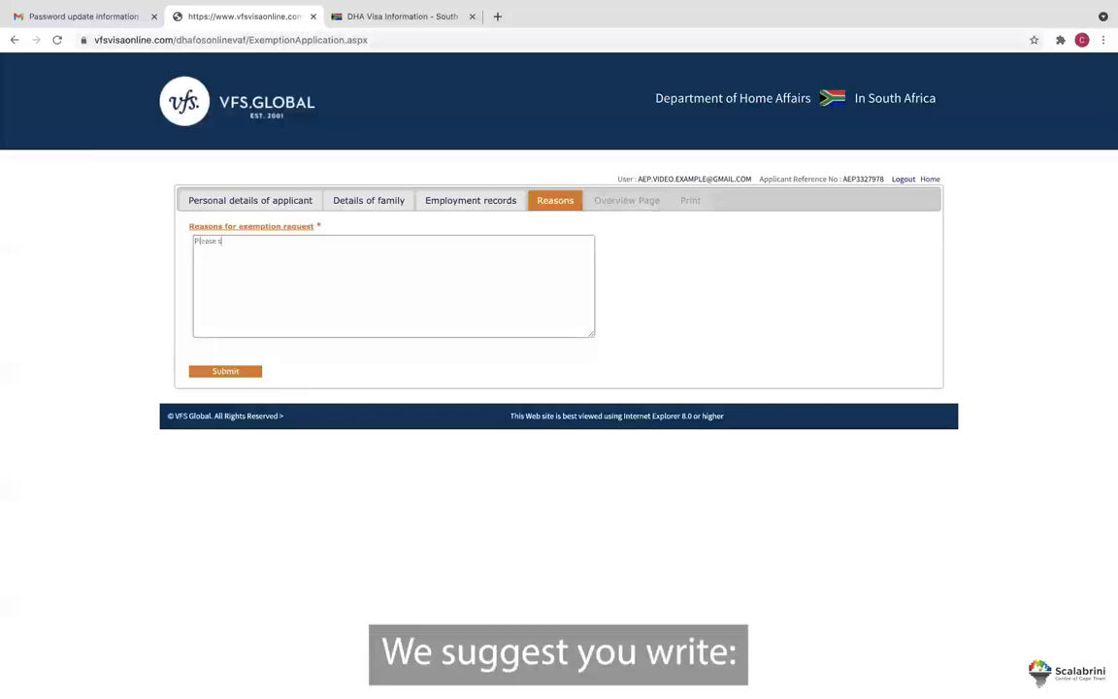
pyautogui.write('ee attached document with rea')
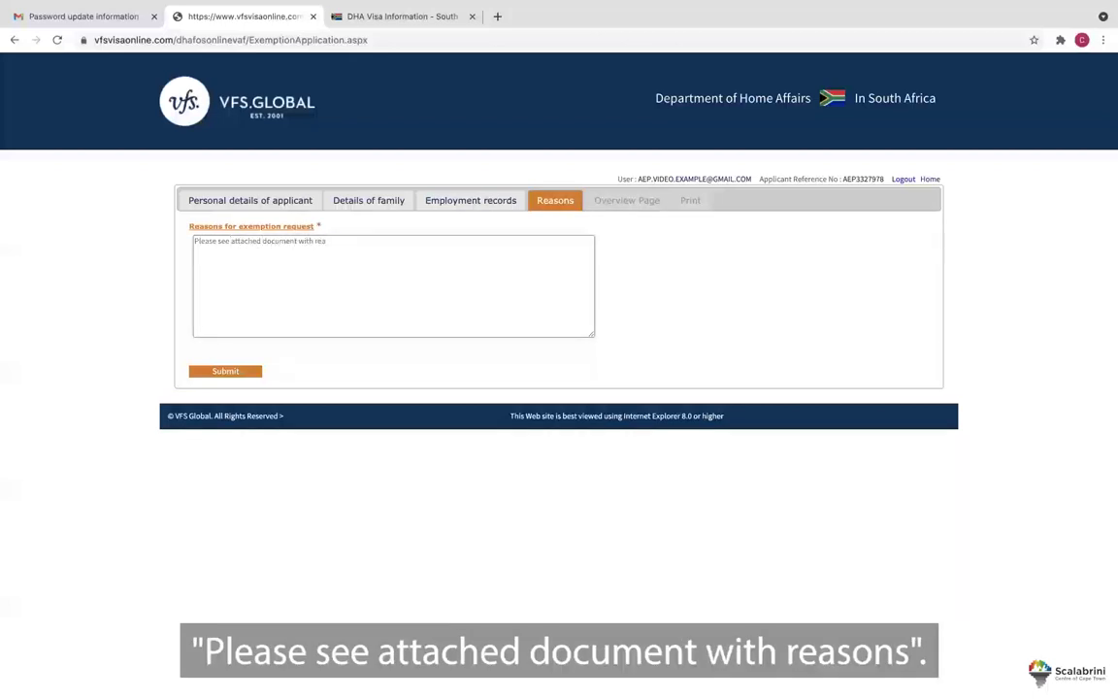
pyautogui.write('sons')
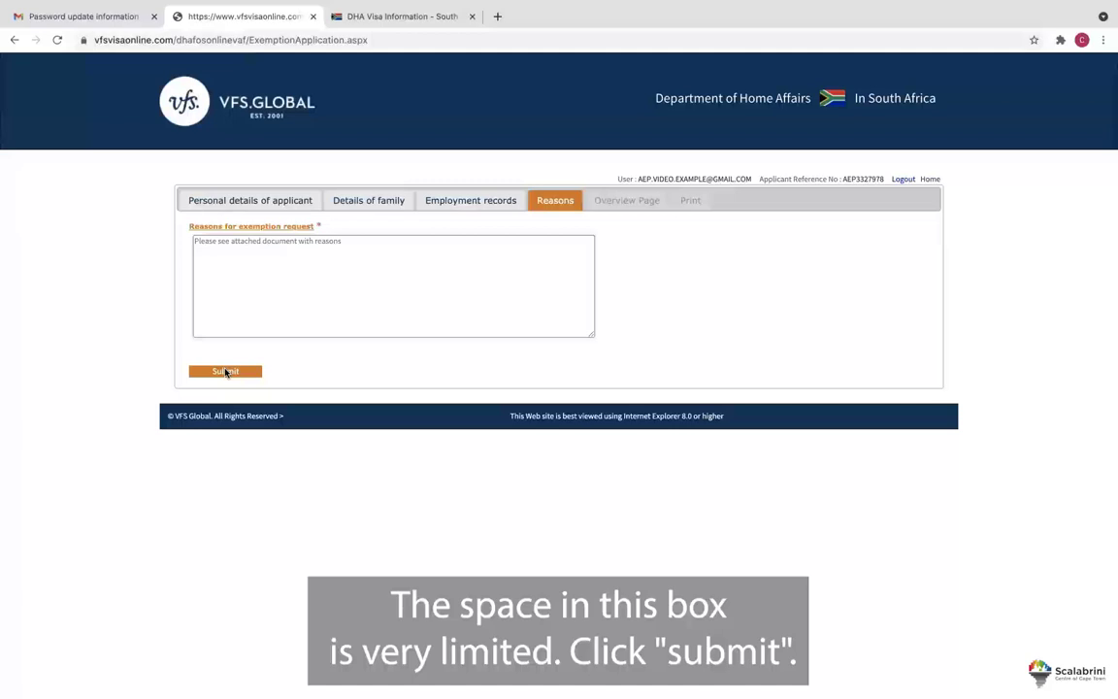
pyautogui.click(226, 372)
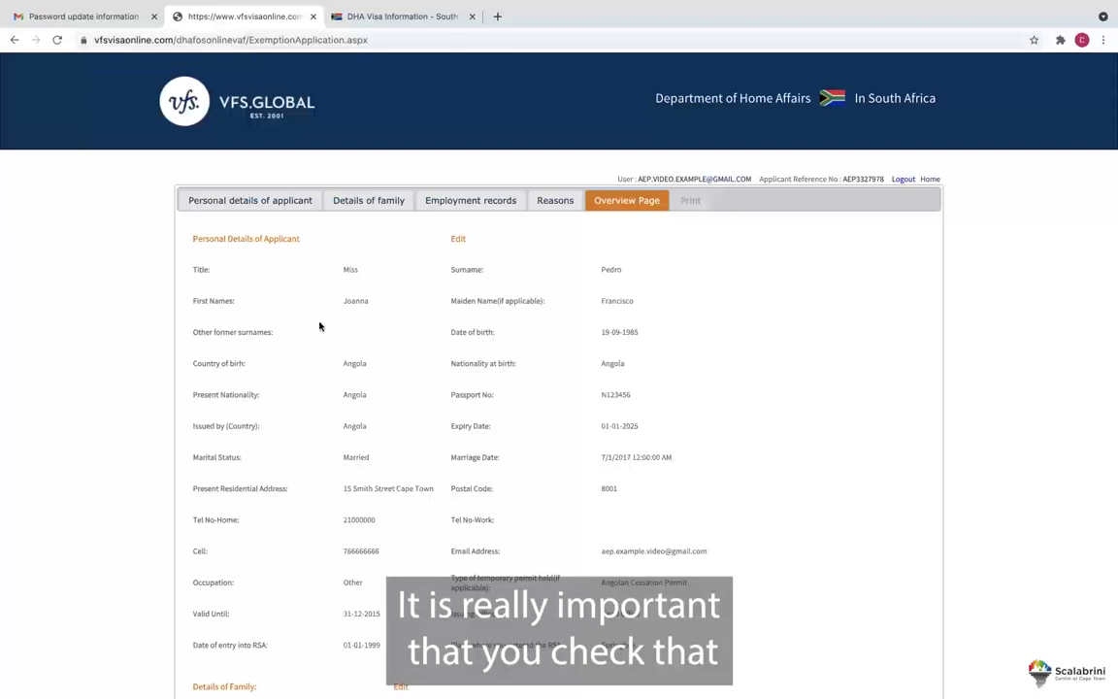
# Return to the family details and correct the spouse's first name.
pyautogui.scroll(-2, 320, 326)
pyautogui.scroll(-3, 319, 326)
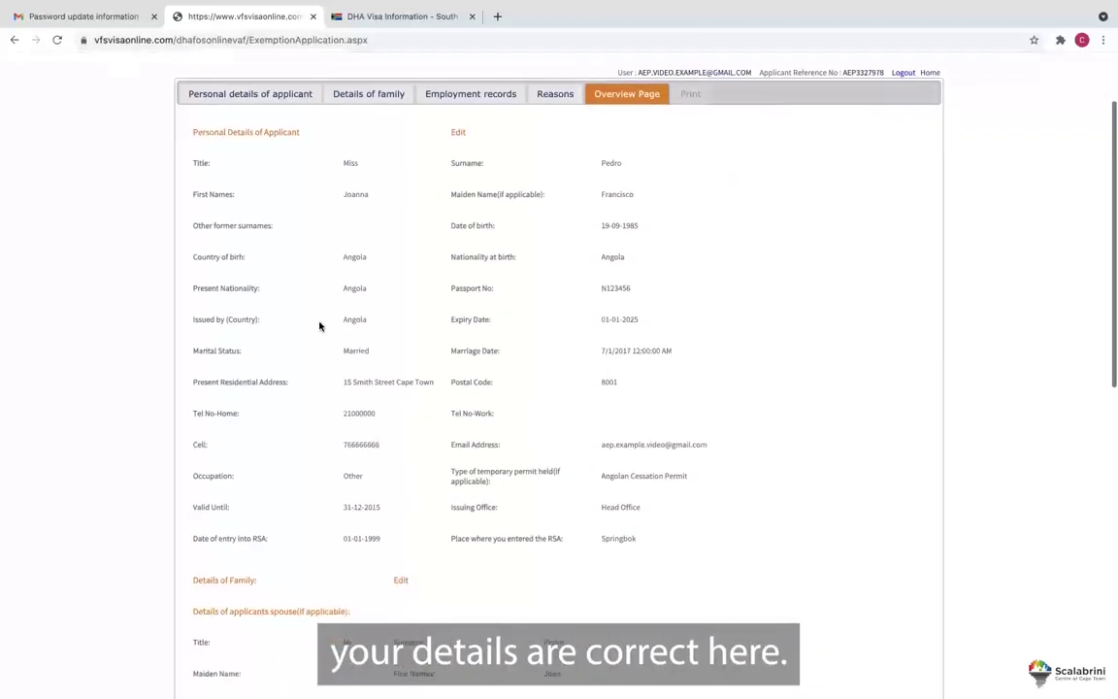
pyautogui.scroll(-2, 319, 326)
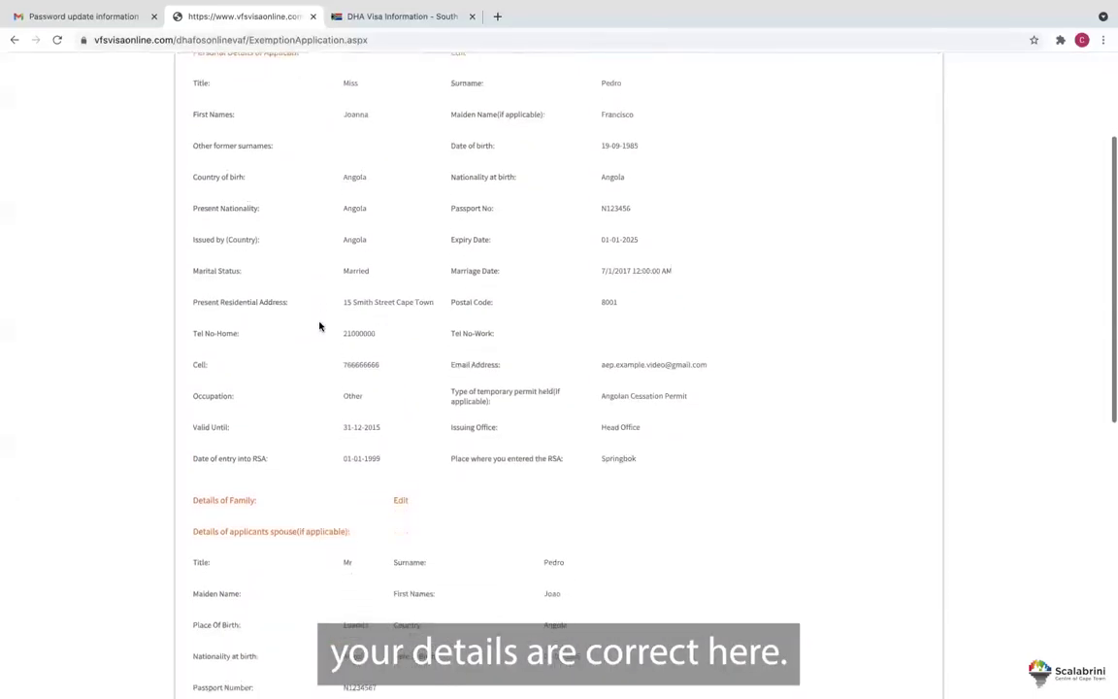
pyautogui.scroll(4, 319, 327)
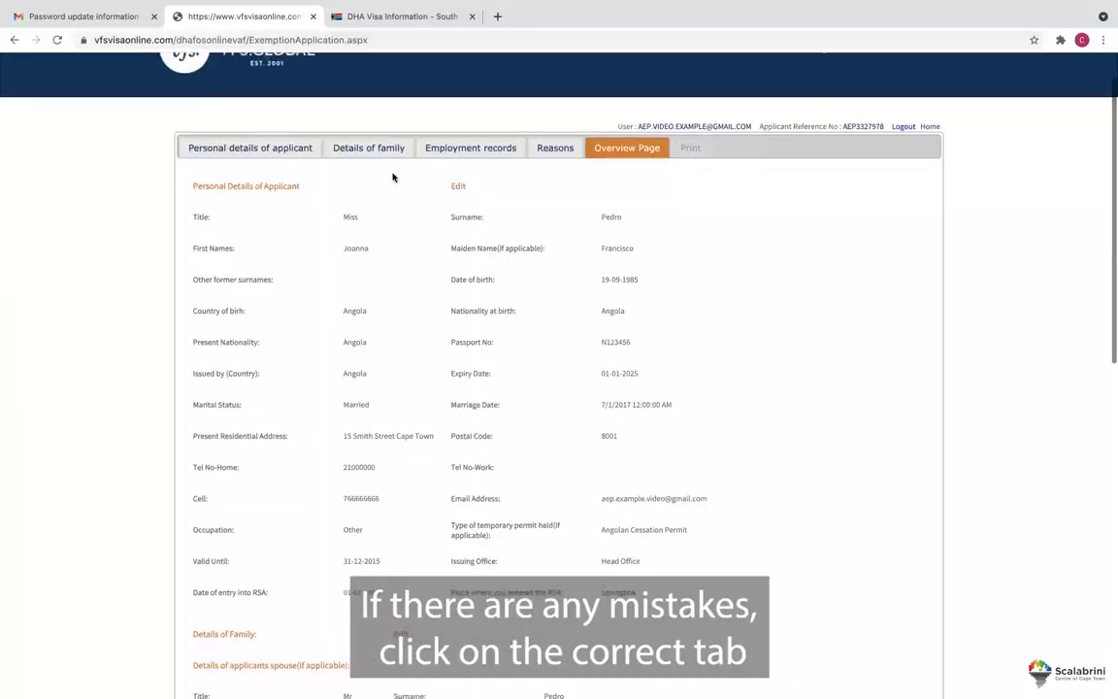
pyautogui.click(379, 150)
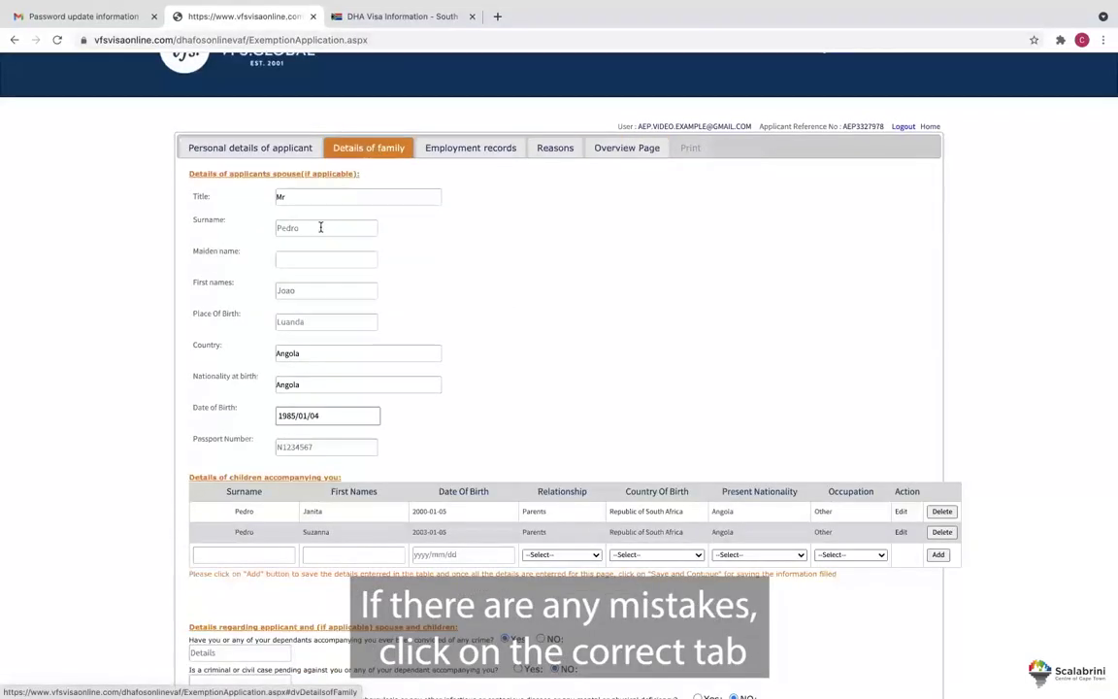
pyautogui.click(292, 291)
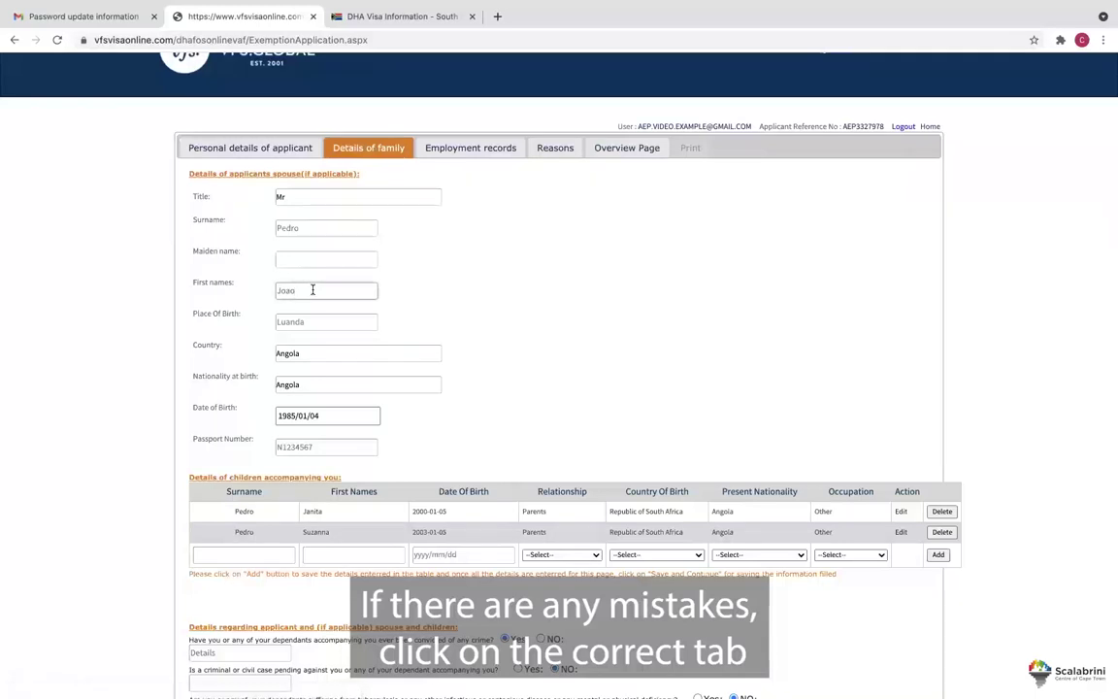
pyautogui.press('BackSpace')
pyautogui.press('BackSpace')
pyautogui.write('se')
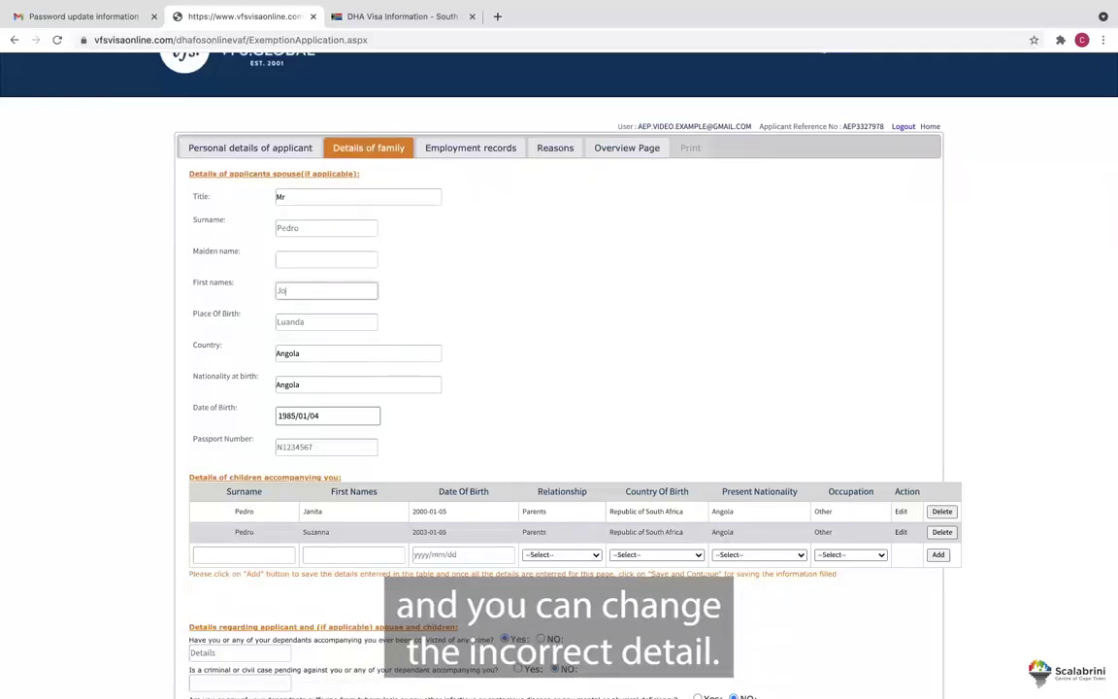
# Re-save the family and employment sections to get back to the Reasons page.
pyautogui.scroll(-3, 504, 330)
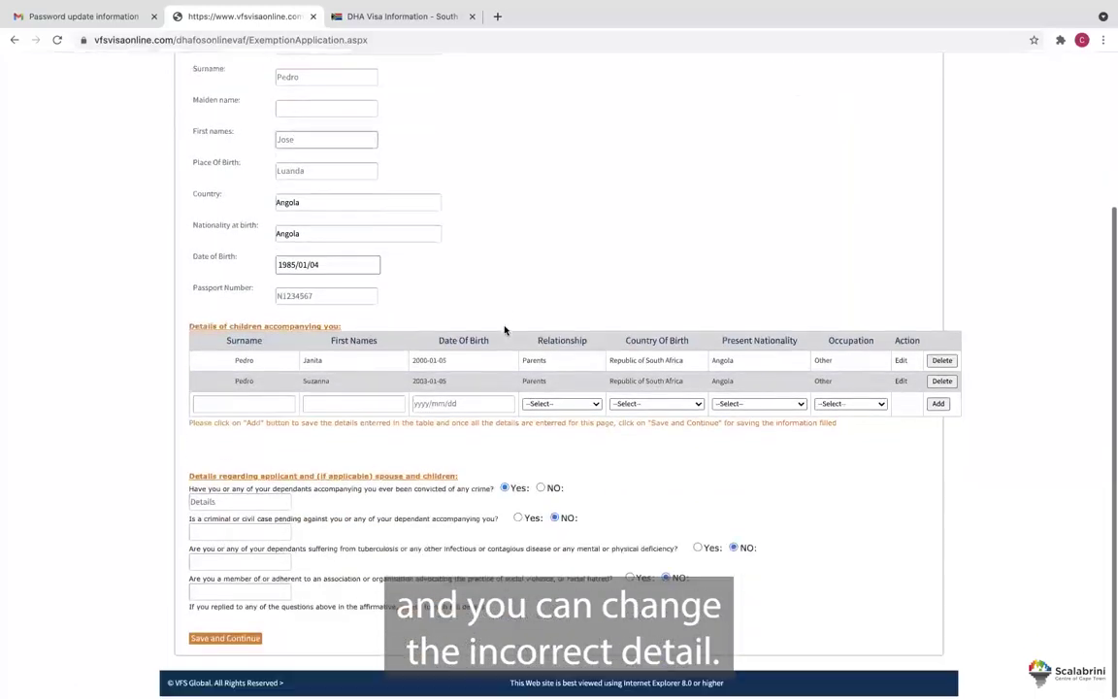
pyautogui.click(216, 639)
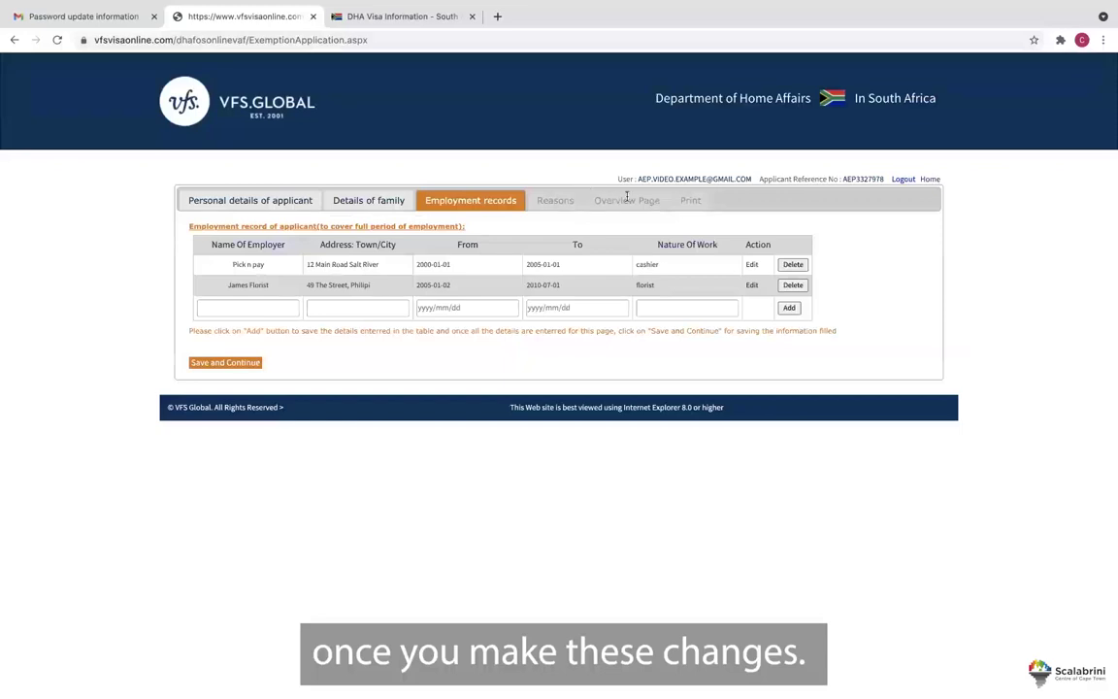
pyautogui.click(246, 364)
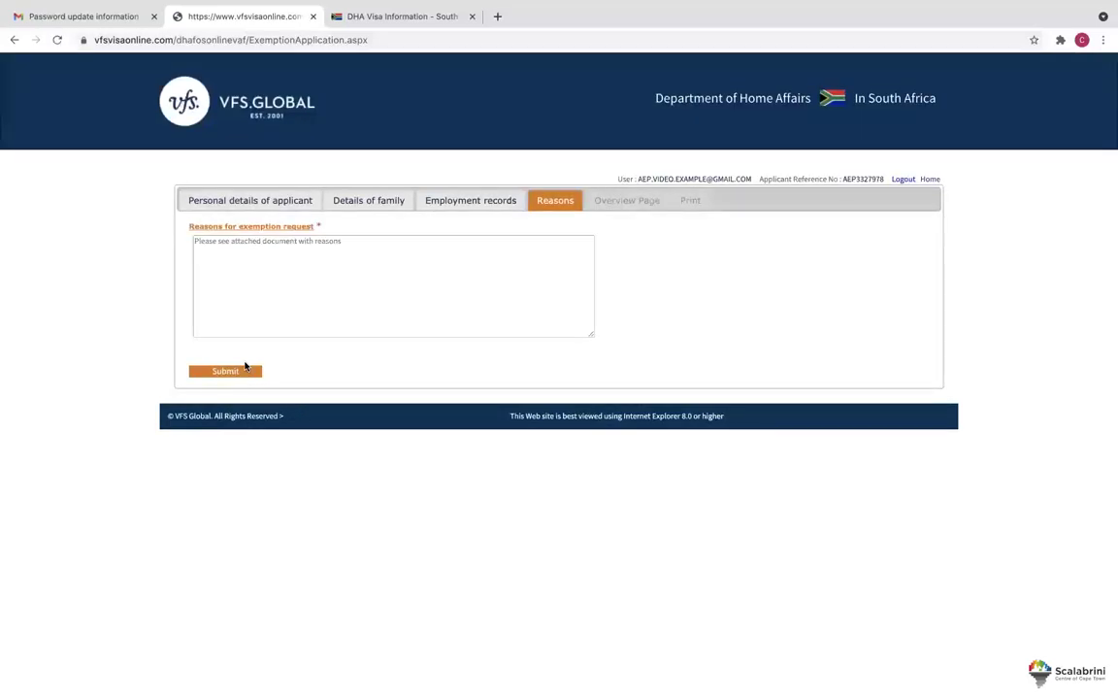
# Submit the completed AEP exemption application and review the page offering add-applicant, payment and appointment options.
pyautogui.click(239, 373)
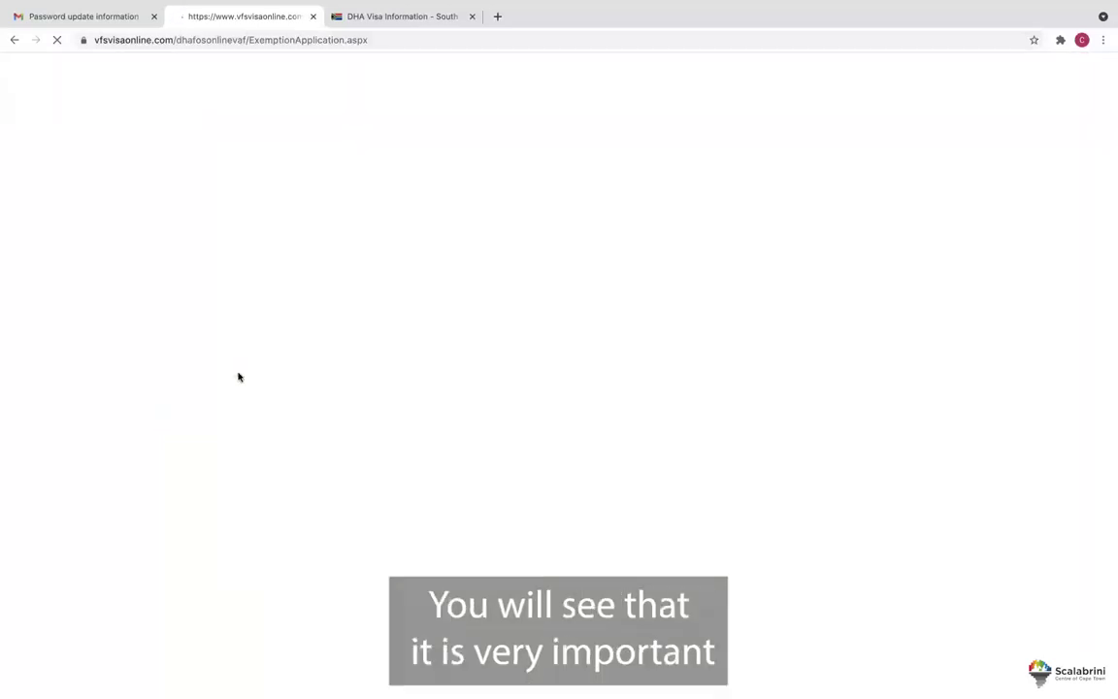
pyautogui.scroll(-8, 497, 301)
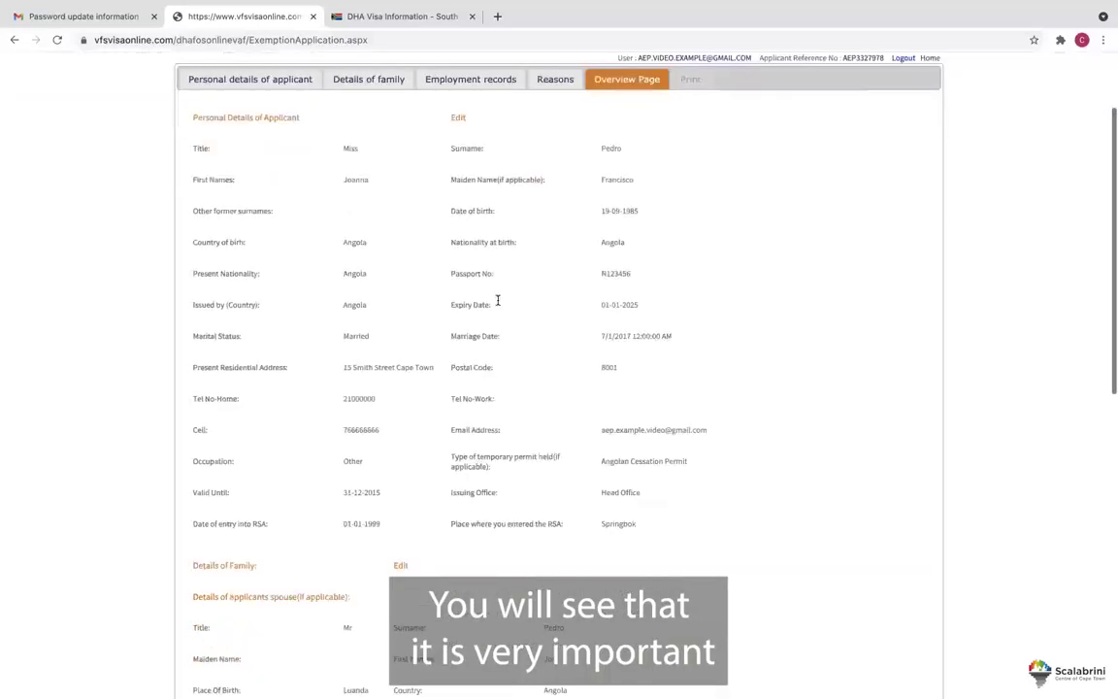
pyautogui.scroll(-2, 497, 304)
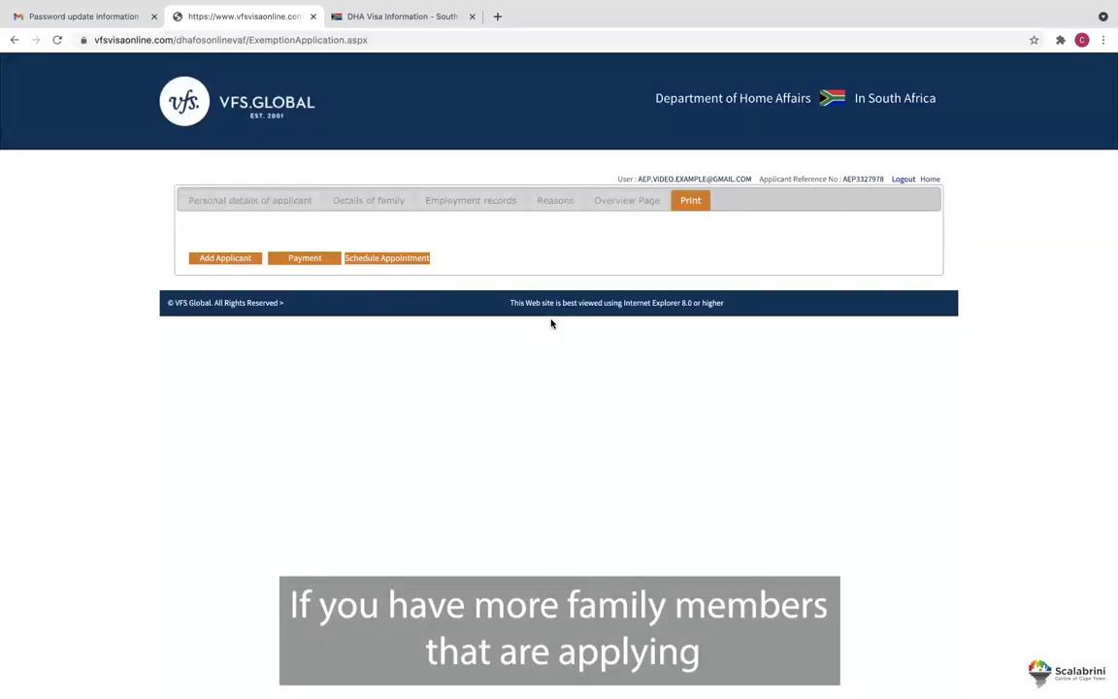
pyautogui.click(219, 248)
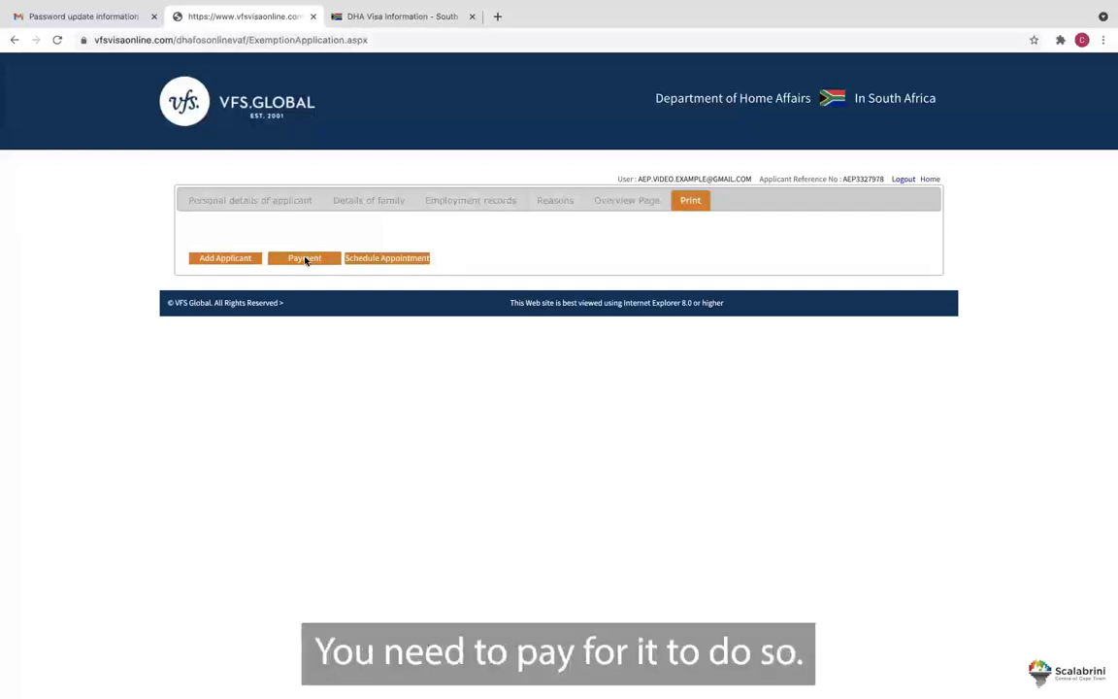
# Choose 'Pre payment at bank' as the payment method and continue to Payment Confirmation showing total 1090.
pyautogui.click(305, 258)
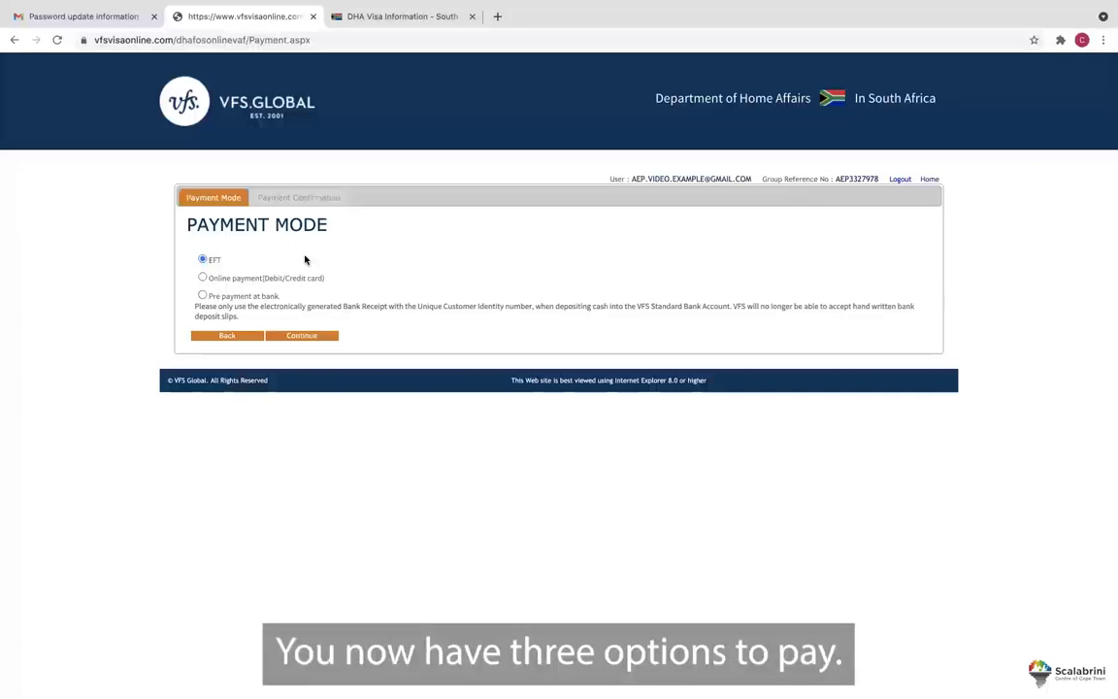
pyautogui.click(202, 278)
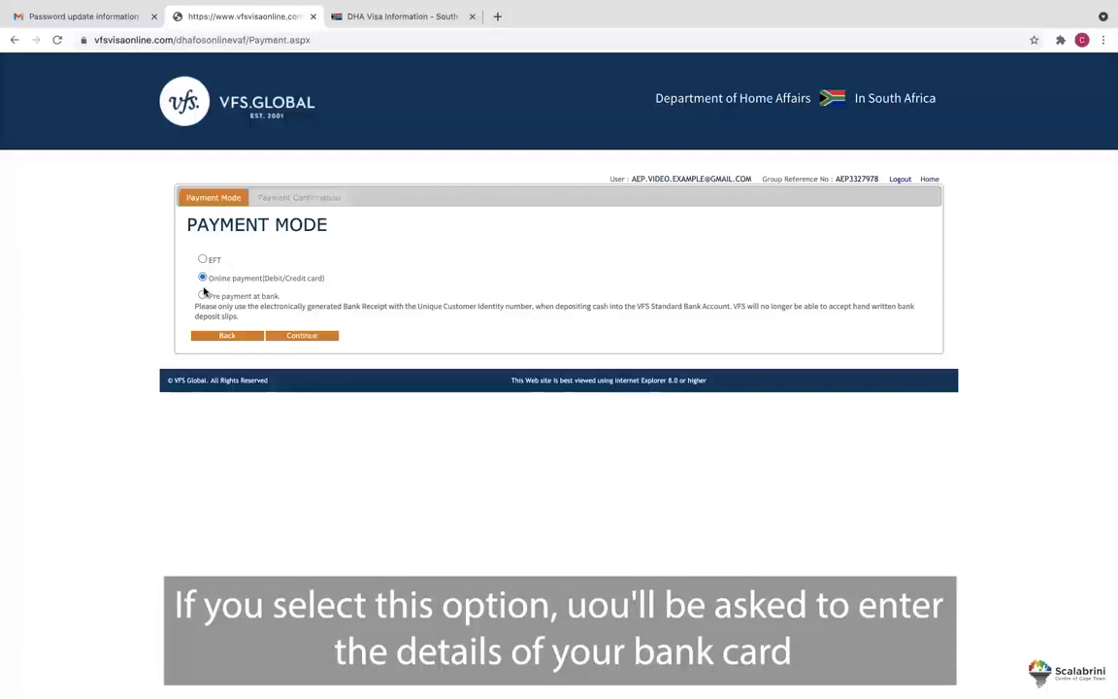
pyautogui.click(202, 296)
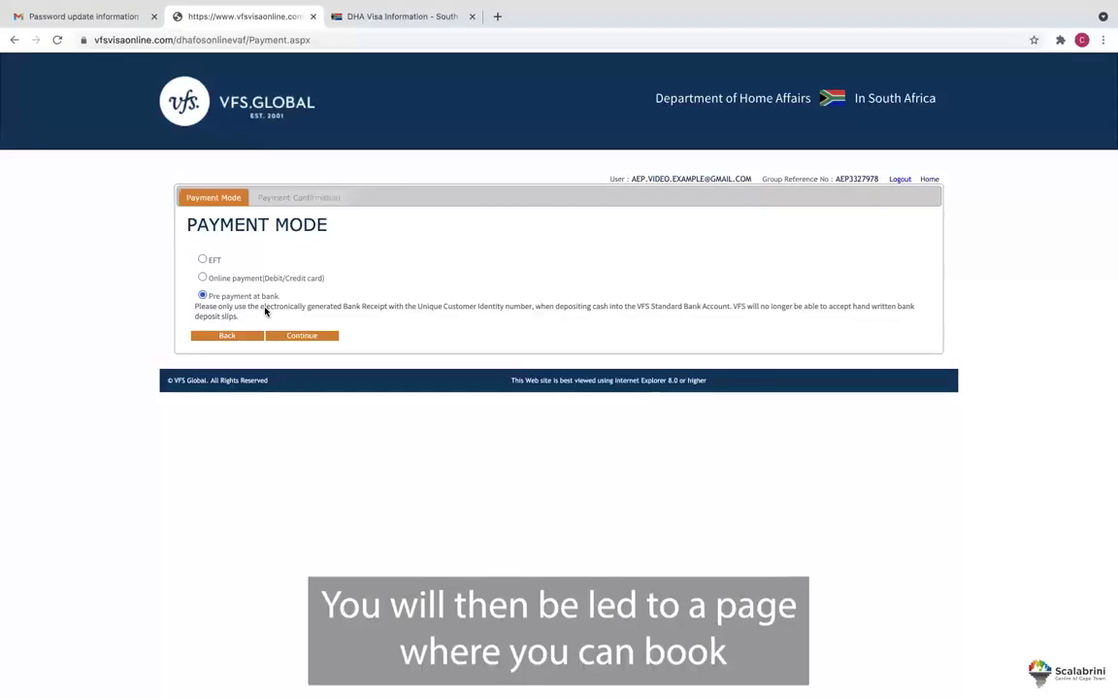
pyautogui.click(300, 336)
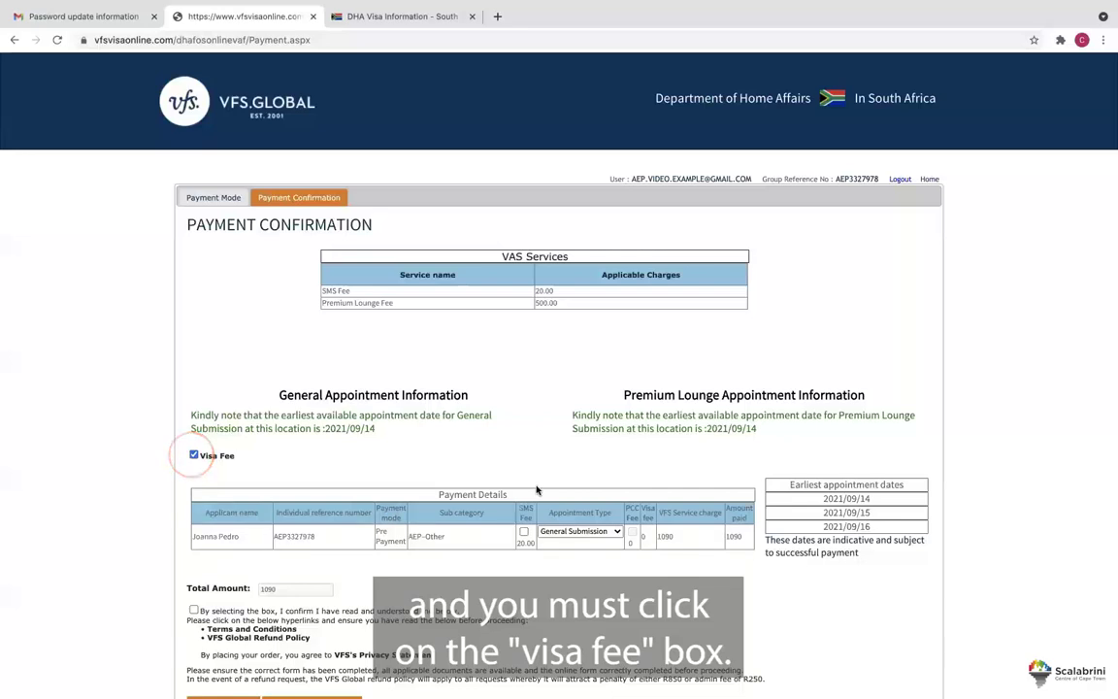
# Add the SMS fee for a 1110.00 total, accept the terms, and open the downloaded bank receipt PDF.
pyautogui.click(522, 534)
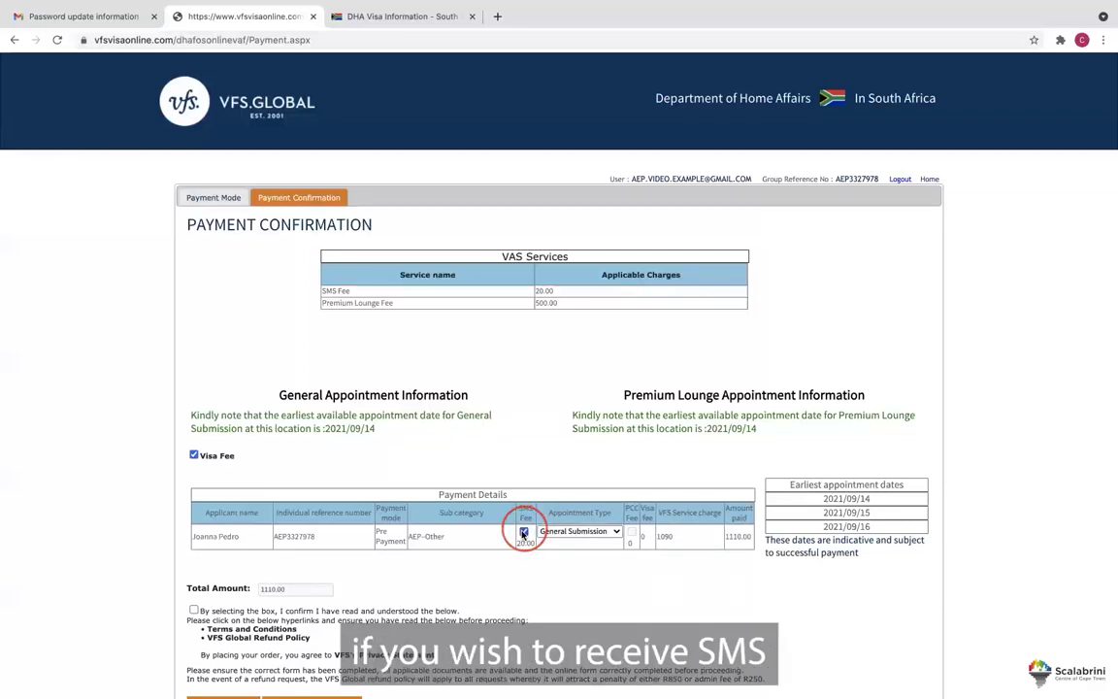
pyautogui.scroll(-2, 491, 584)
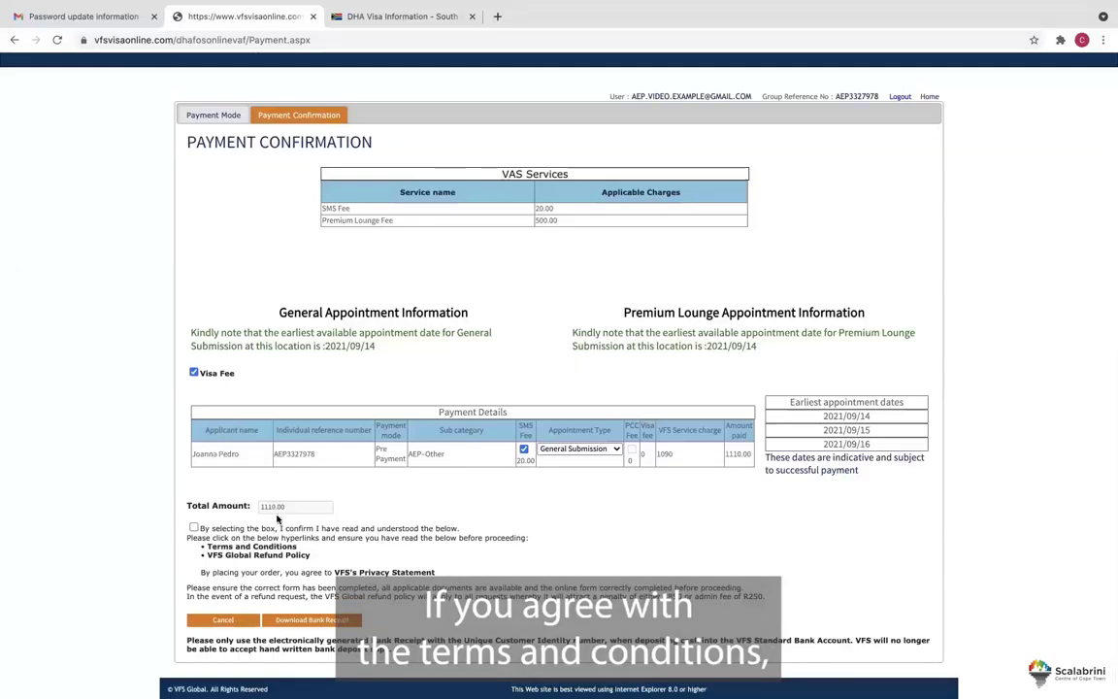
pyautogui.click(194, 528)
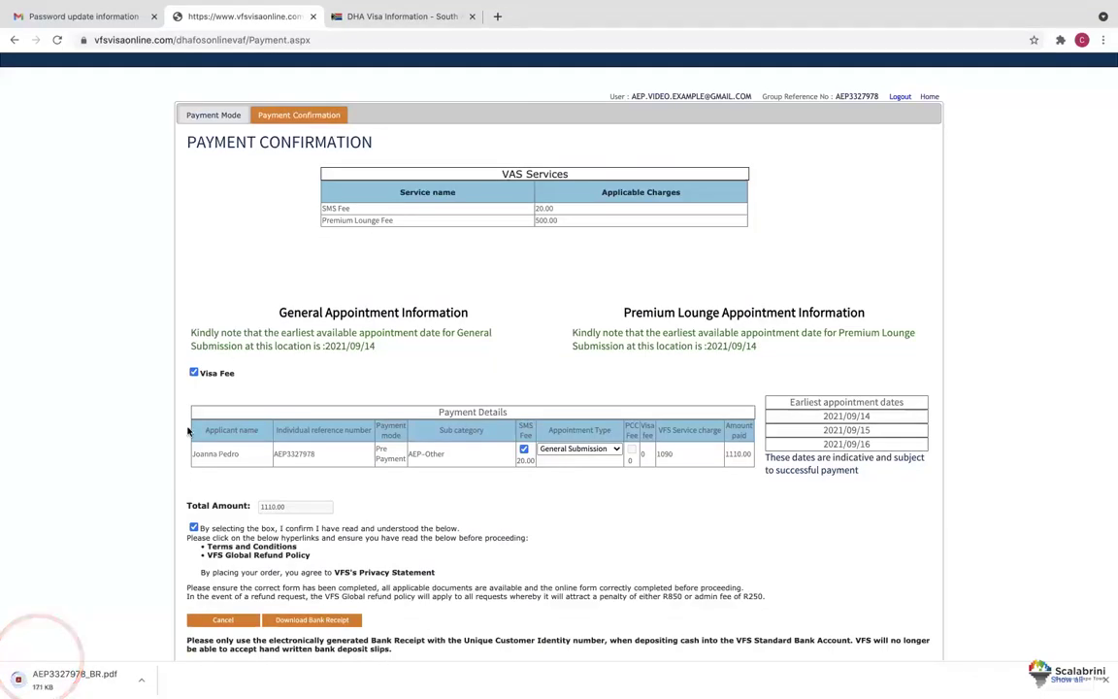
pyautogui.click(68, 677)
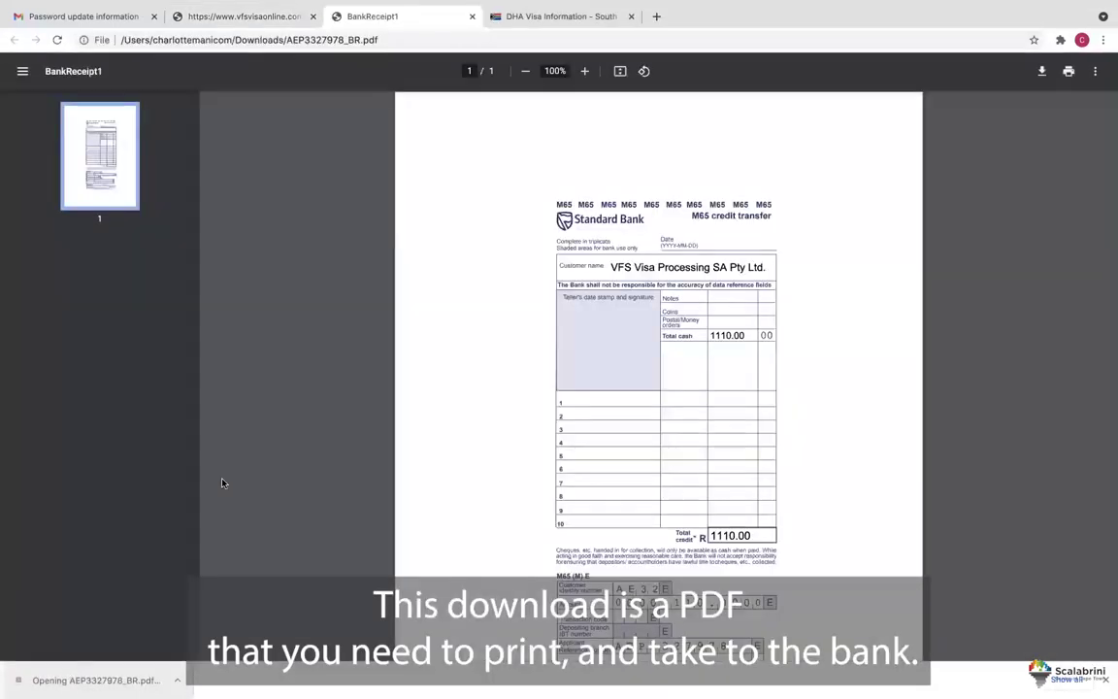
# Review the BankReceipt1 PDF for 1110.00, then return to the vfsvisaonline applications list.
pyautogui.scroll(-3, 442, 408)
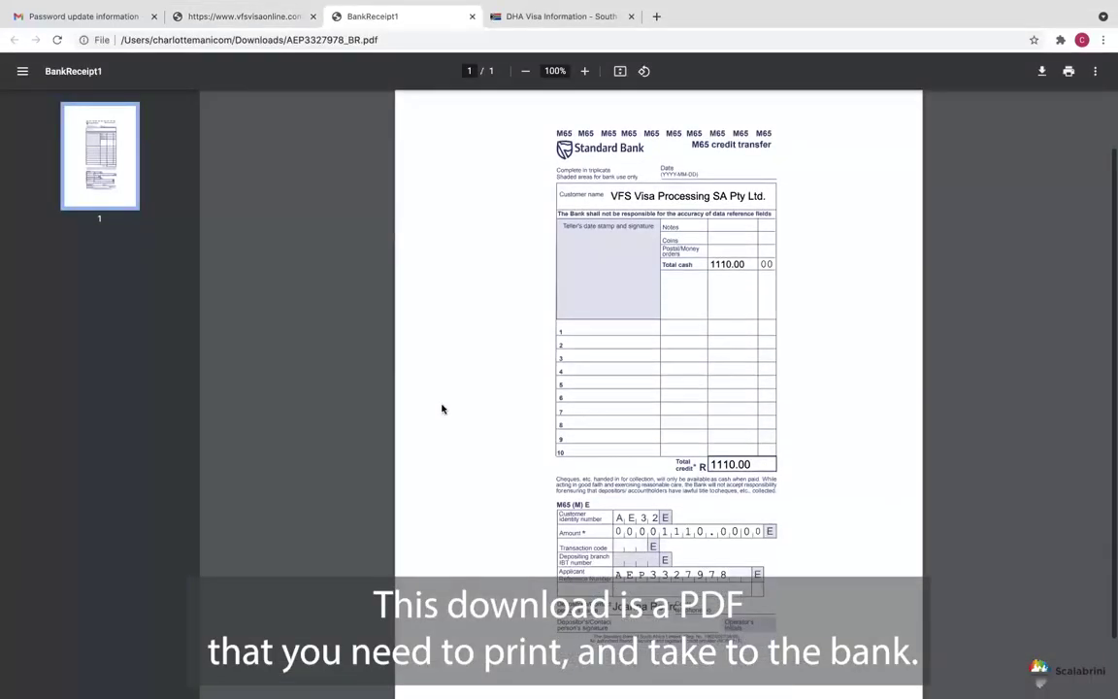
pyautogui.scroll(1, 442, 409)
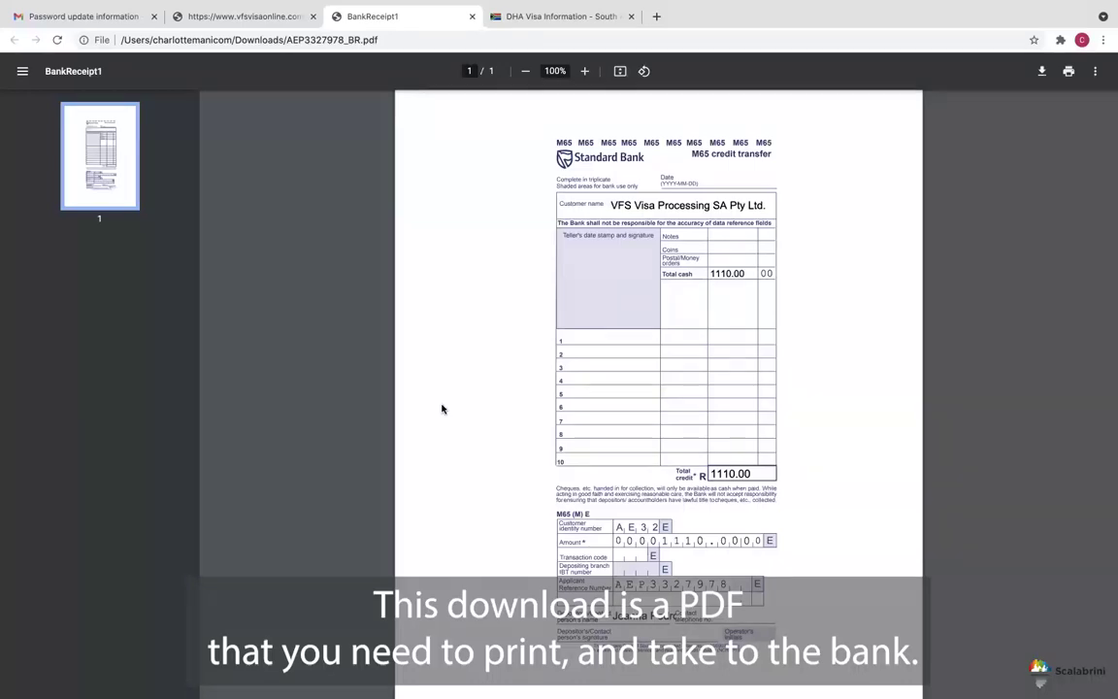
pyautogui.scroll(-1, 441, 408)
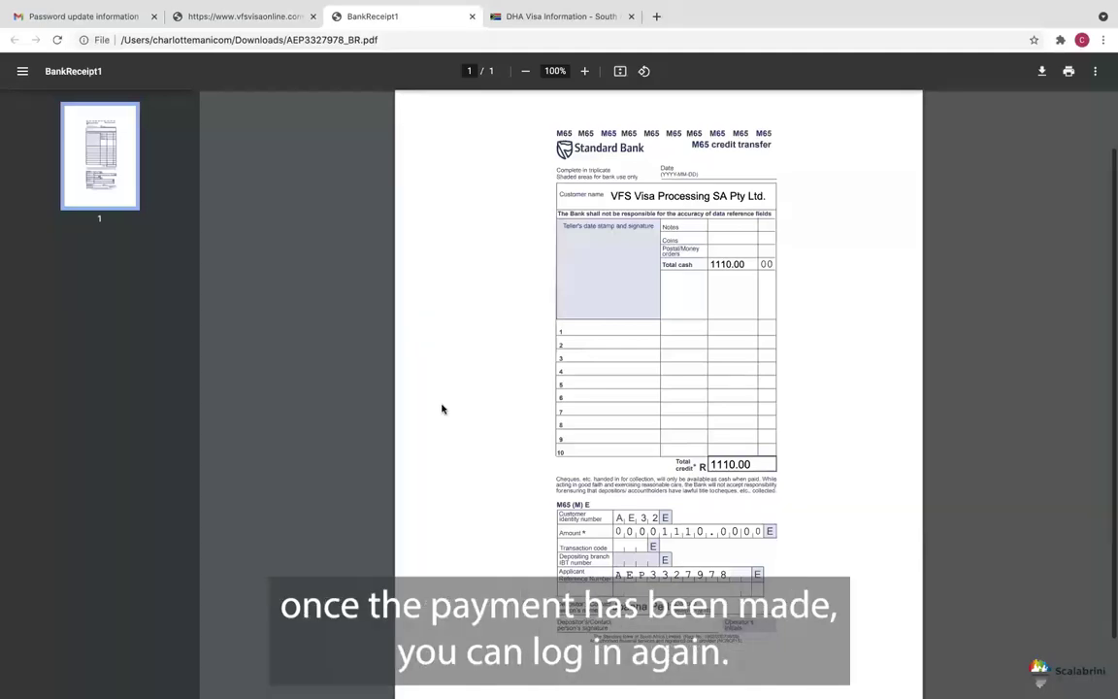
pyautogui.hotkey('ctrl', 'shift', 'Tab')
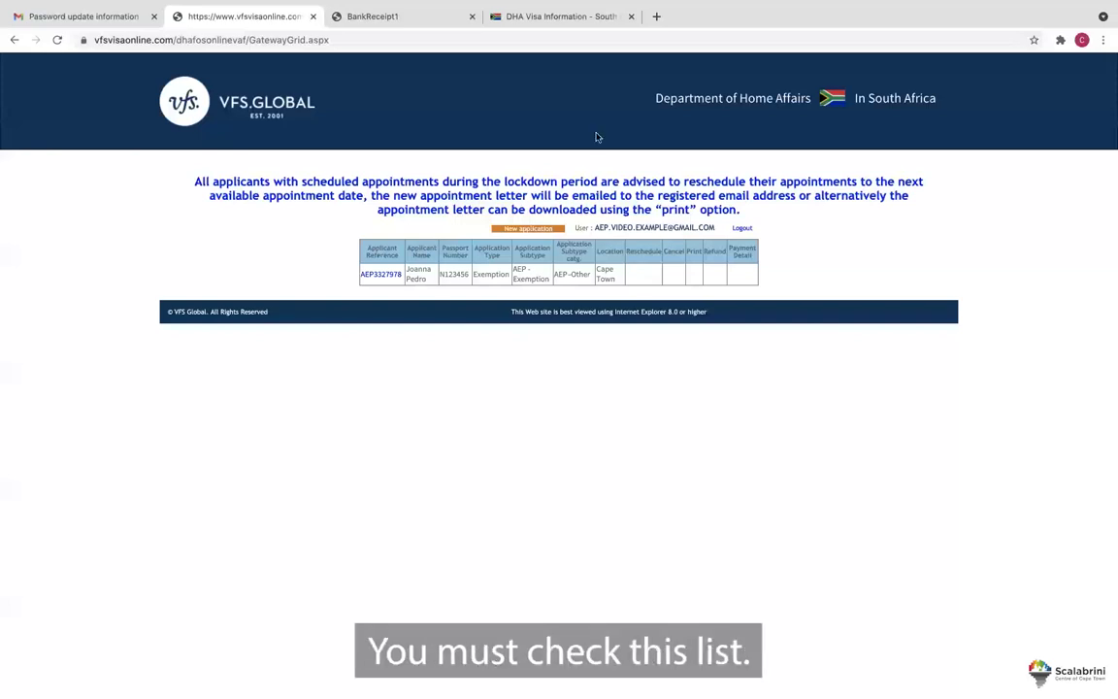
pyautogui.moveTo(549, 6)
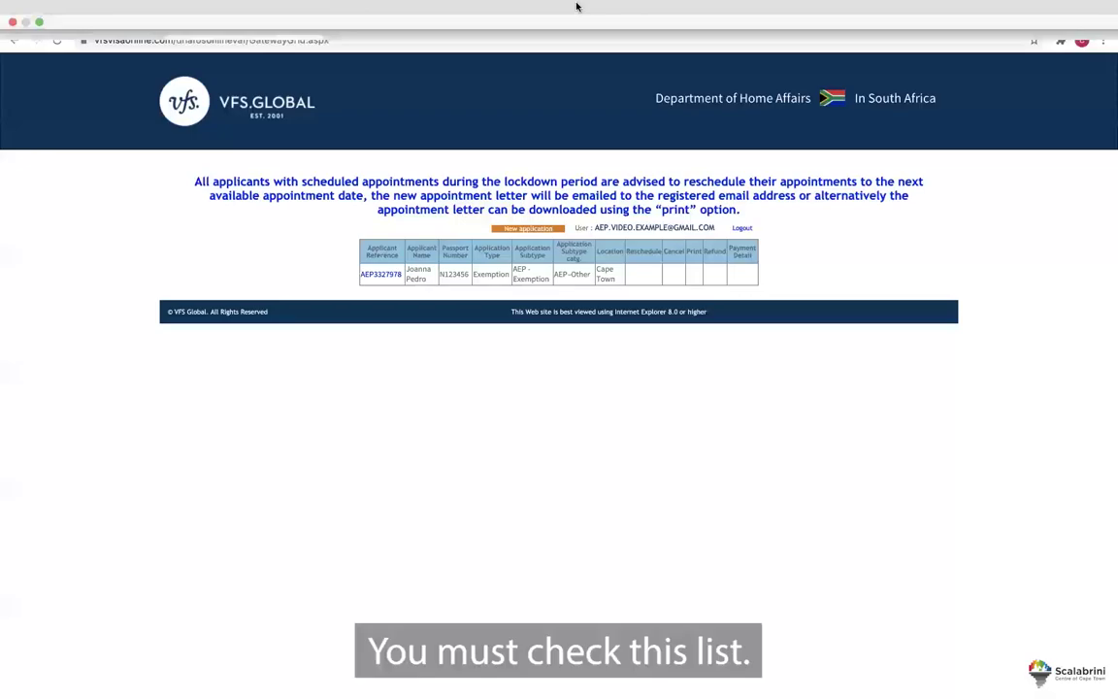